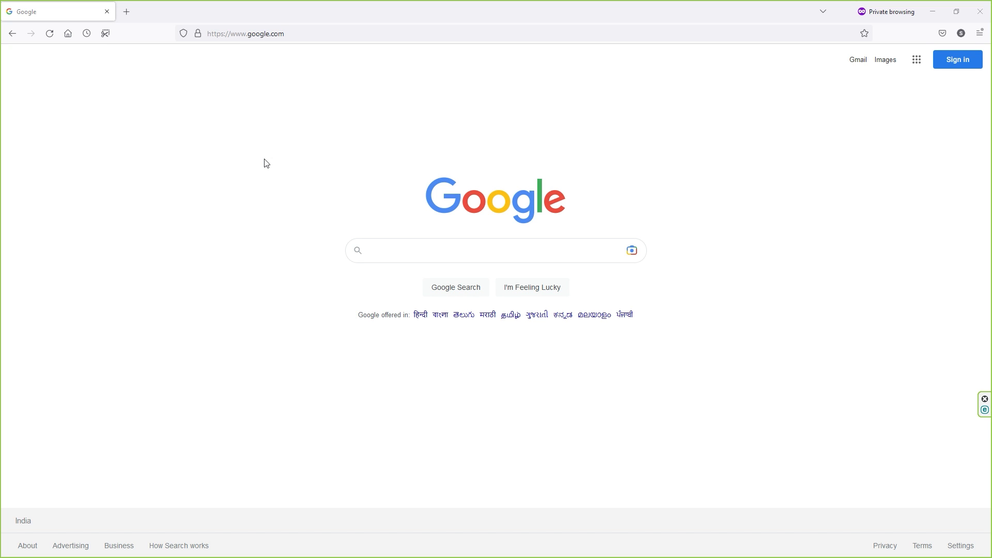
Open the GoDaddy web hosting offer page through the address ranasvfx.com/gd
left_click(294, 34)
key("BackSpace")
type("ranasvfx.com/")
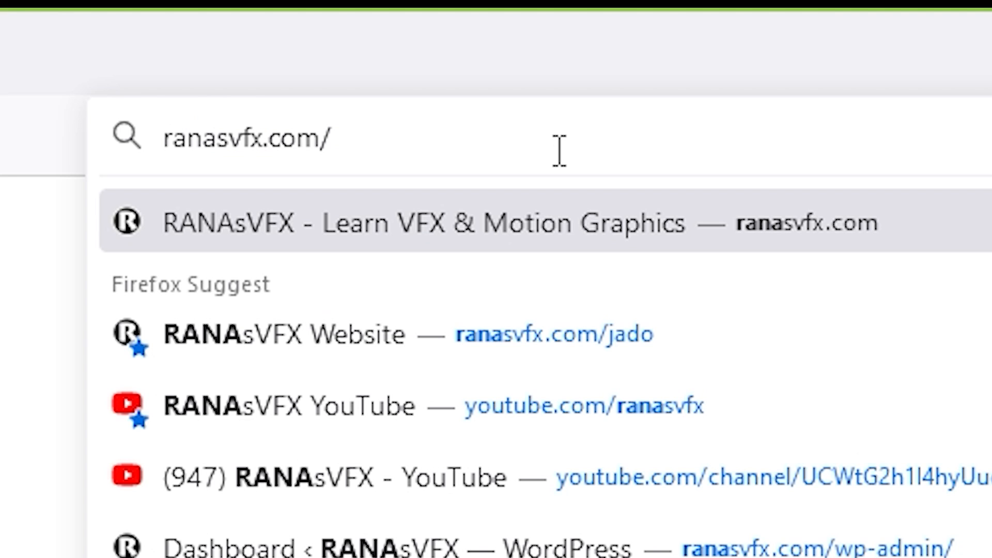
type("gd")
key("Return")
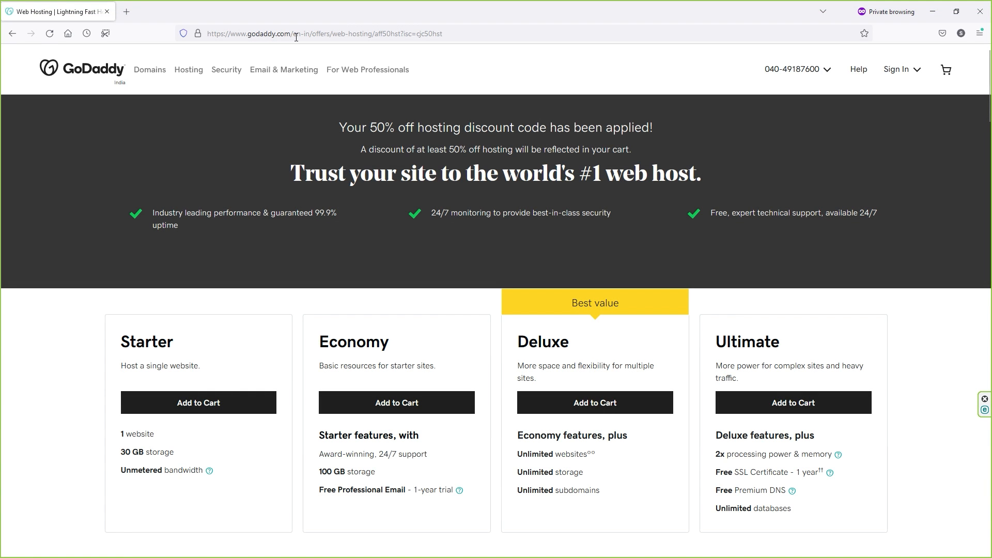
Compare the storage, website, subdomain and SSL certificate features of the Starter, Economy, Deluxe and Ultimate hosting plans
scroll(200, 220, "down", 2)
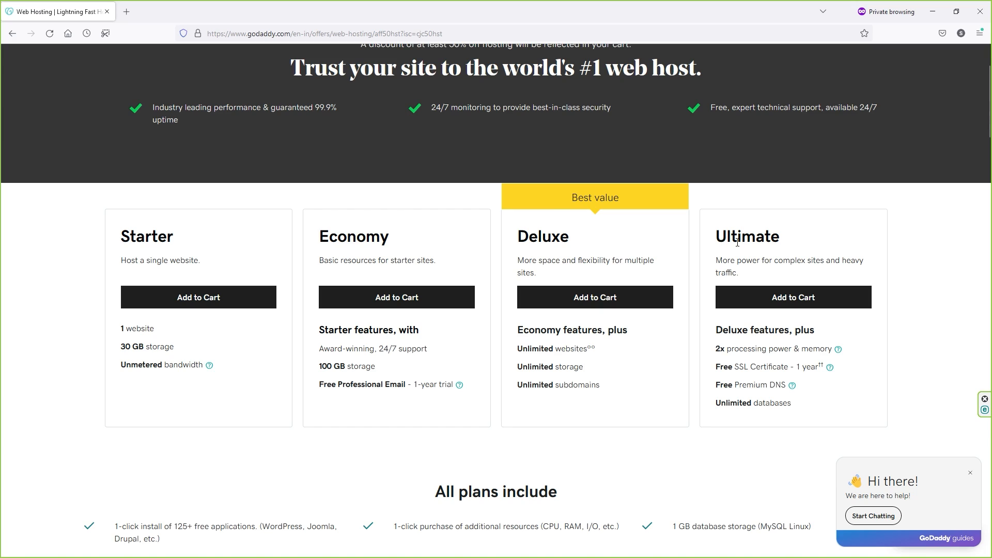
left_click_drag(191, 248, 124, 241)
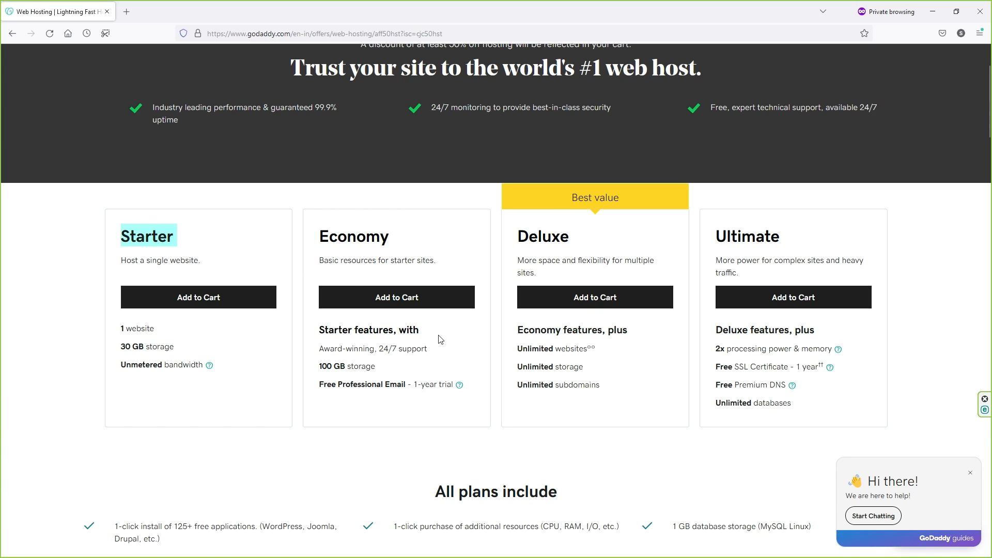
left_click(737, 367)
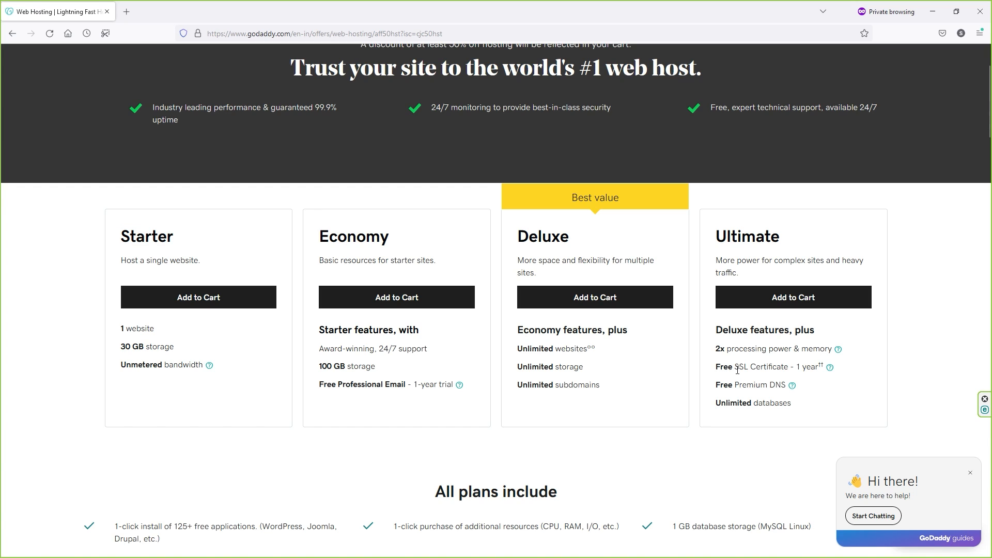
left_click_drag(734, 367, 775, 366)
left_click(752, 369)
scroll(334, 299, "up", 1)
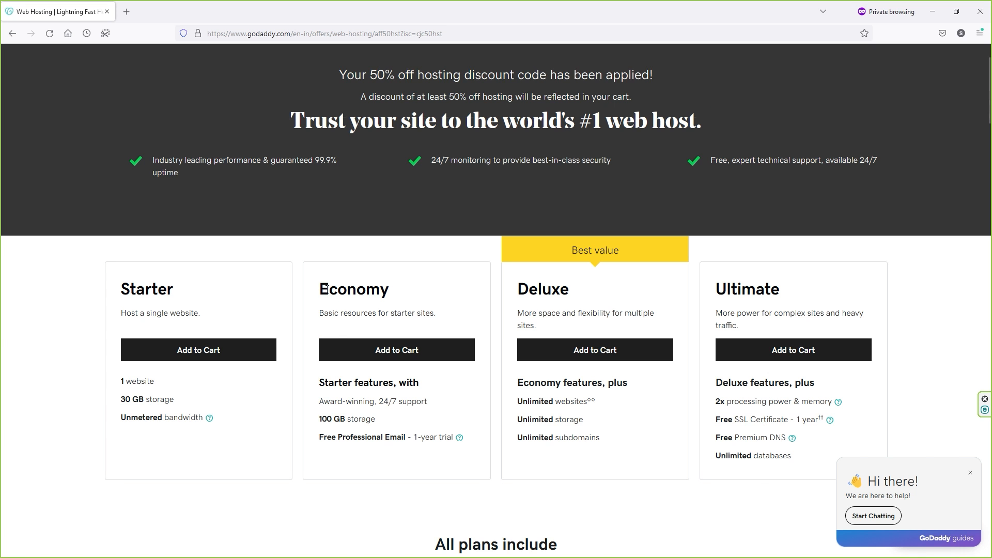
left_click_drag(324, 288, 381, 290)
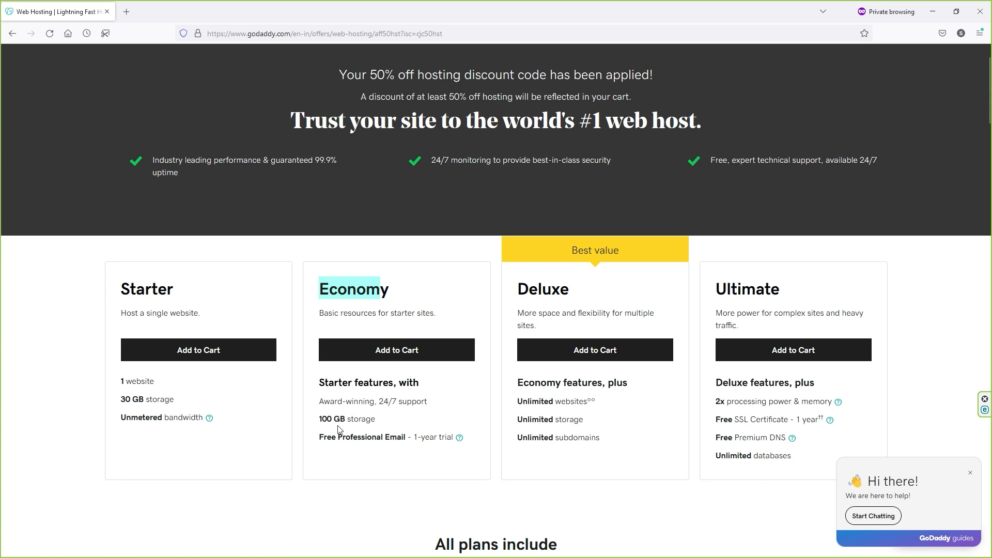
left_click_drag(331, 419, 402, 436)
left_click(428, 435)
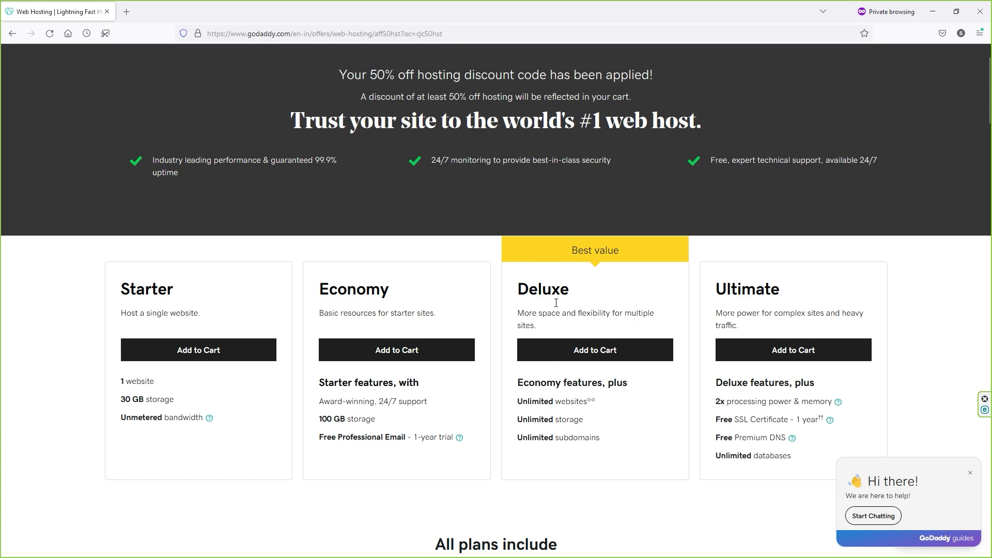
left_click_drag(528, 419, 585, 401)
left_click(576, 420)
left_click(530, 437)
left_click_drag(545, 441, 574, 439)
left_click(595, 437)
left_click_drag(716, 285, 782, 288)
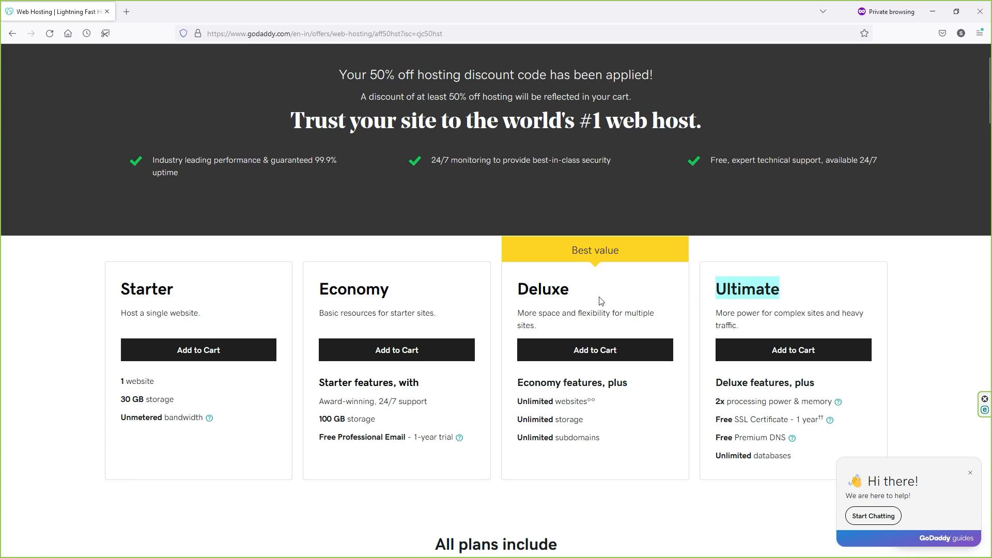
Add the Economy hosting plan to the cart and claim tourzzee.com as its free domain
left_click(407, 356)
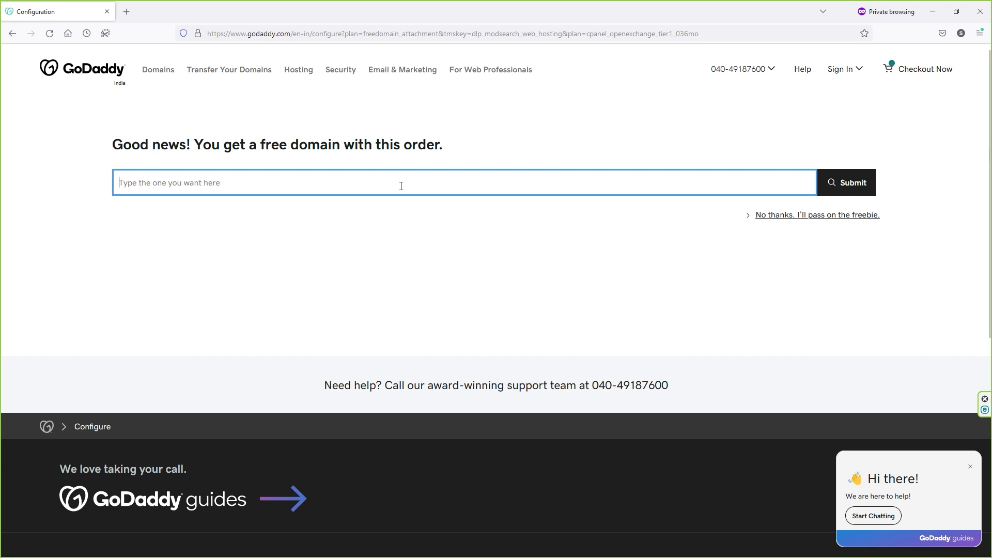
type("tourzzee")
left_click(848, 193)
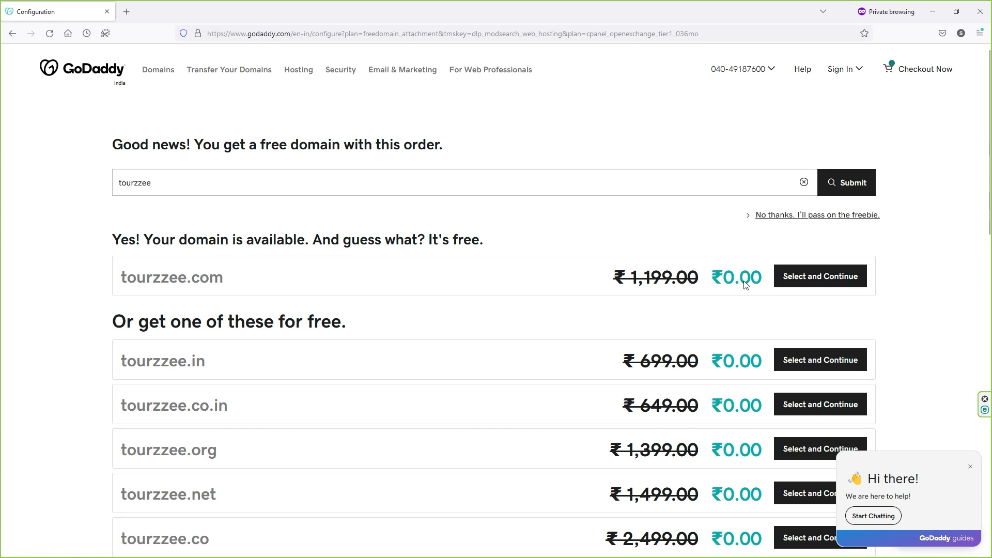
left_click(811, 280)
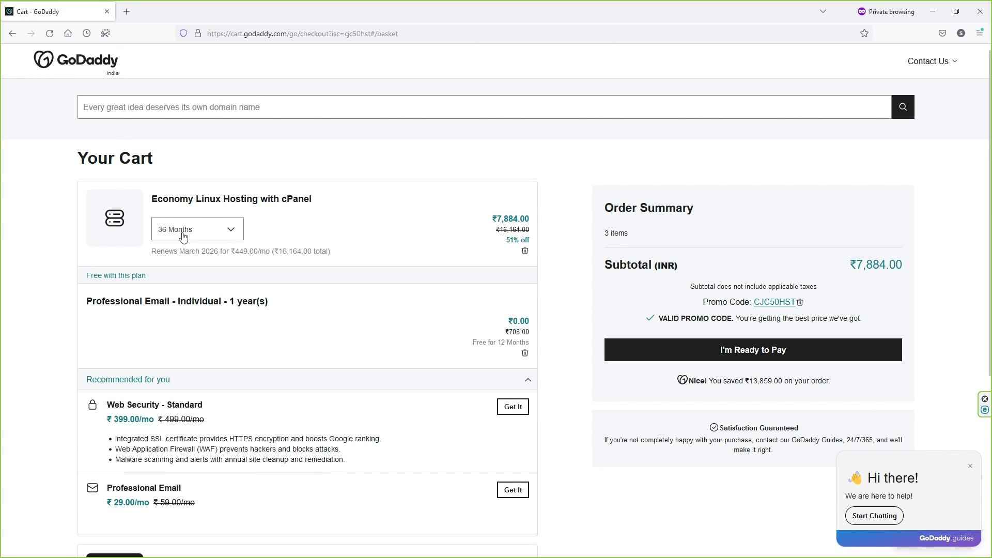
Set the Economy Linux Hosting term to 12 months and review the email, security and domain items in the cart
left_click(219, 236)
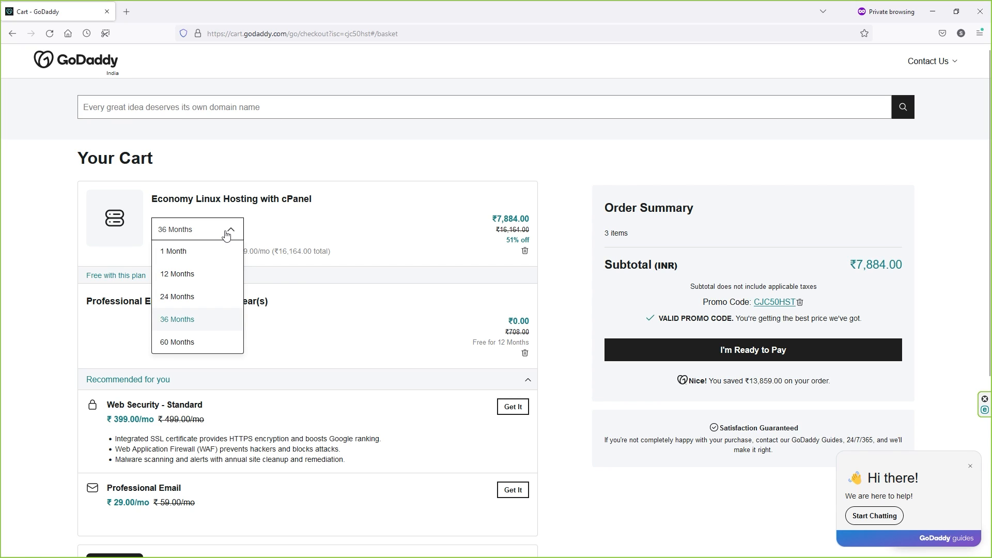
left_click(194, 281)
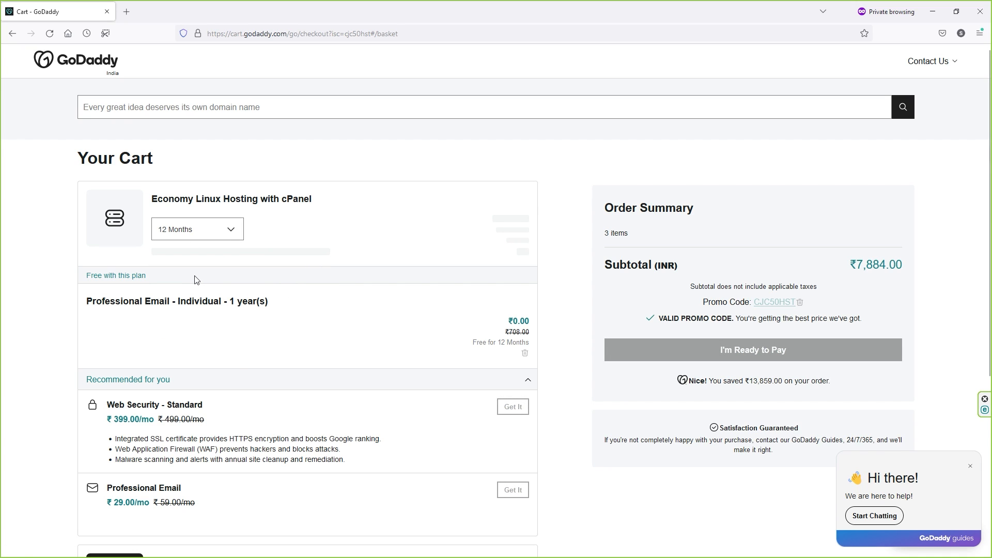
scroll(194, 279, "down", 2)
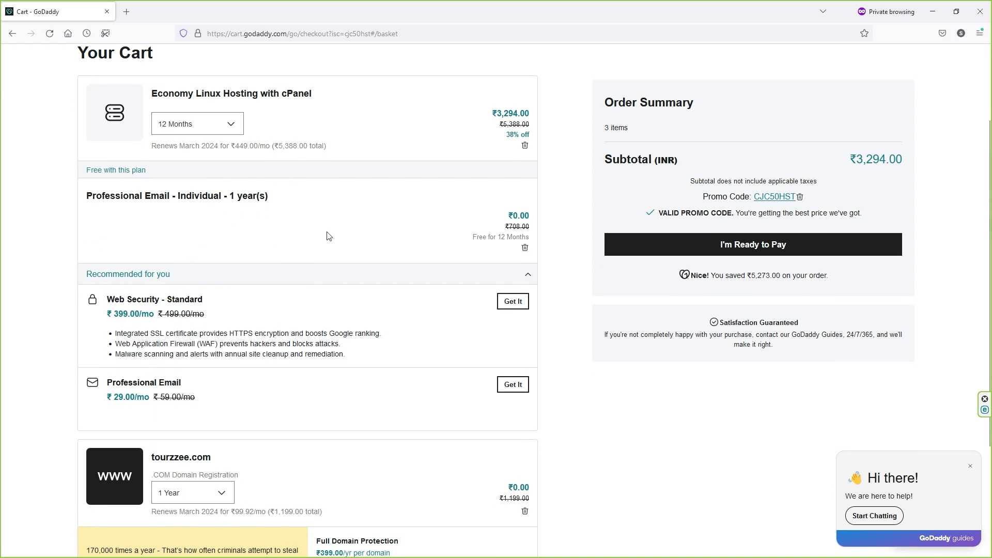
left_click_drag(93, 197, 176, 207)
left_click(204, 193)
scroll(194, 253, "down", 2)
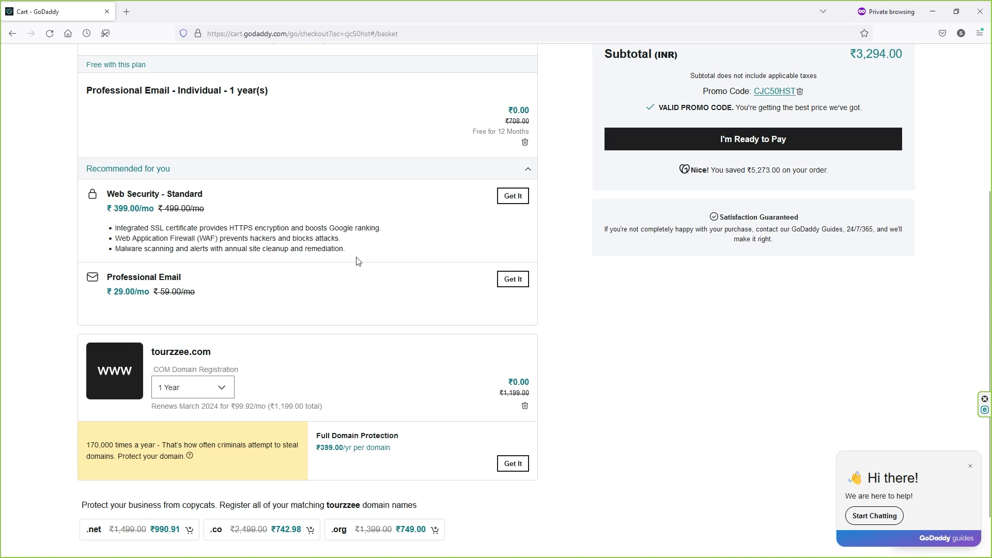
scroll(358, 261, "down", 2)
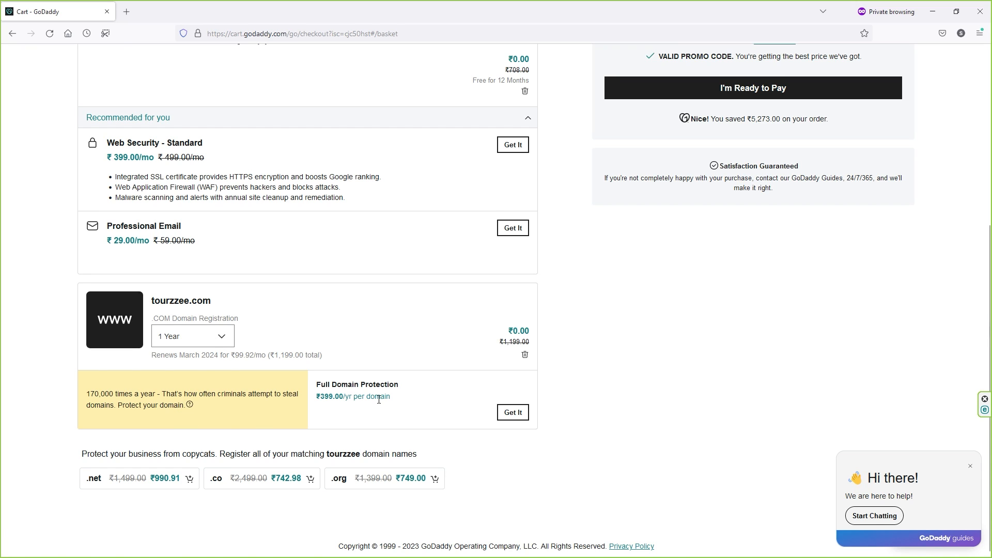
scroll(380, 403, "up", 4)
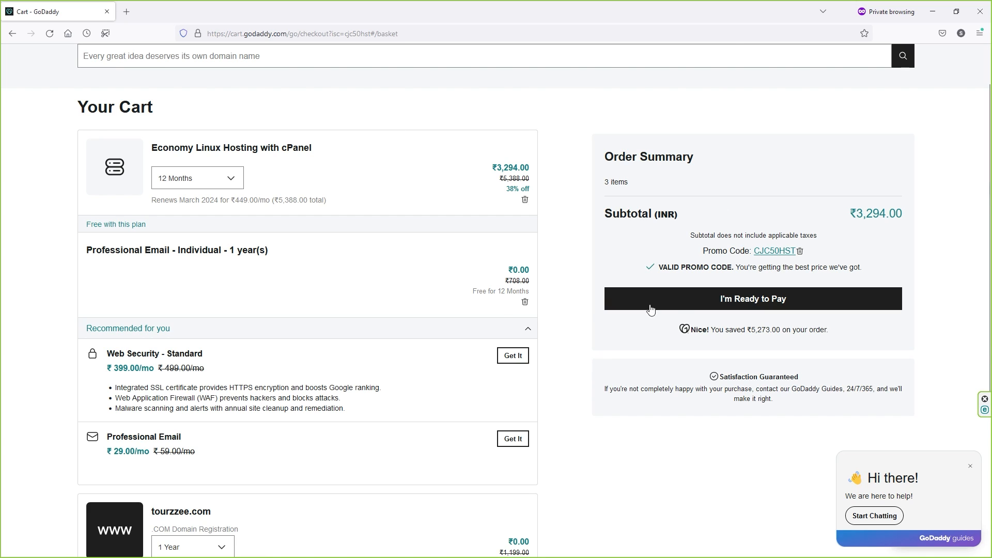
Proceed to checkout with a Google account, then fill in and save the billing contact and address details
left_click(728, 304)
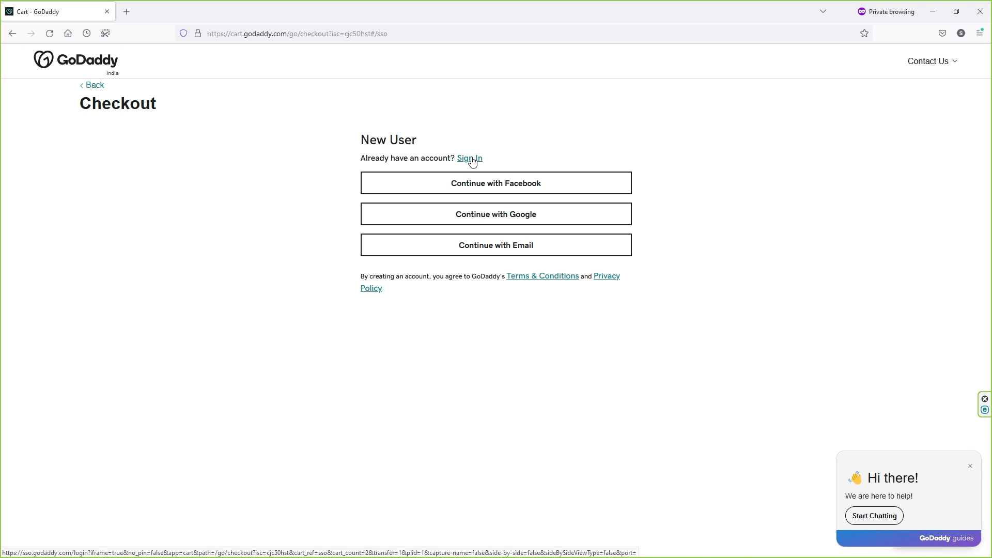
left_click(528, 219)
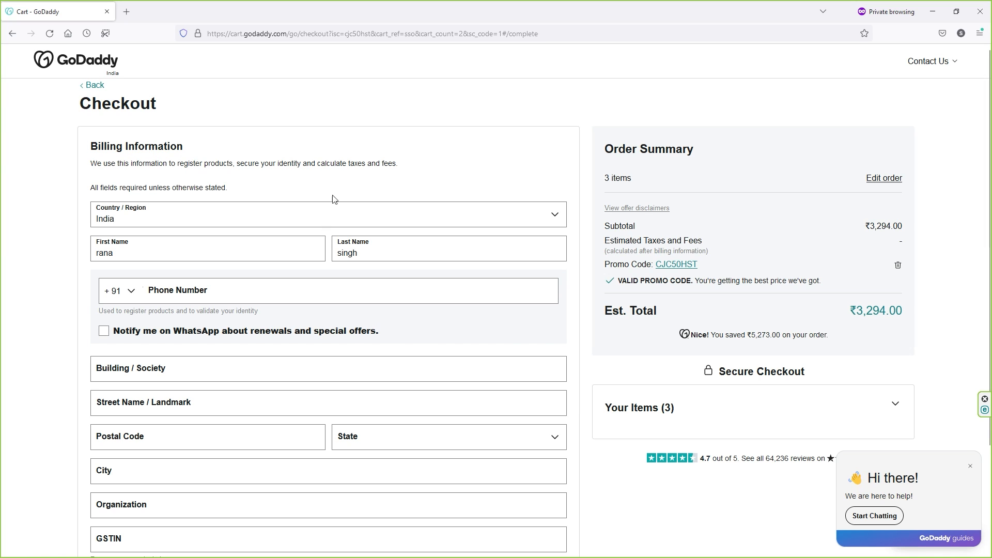
scroll(567, 279, "down", 1)
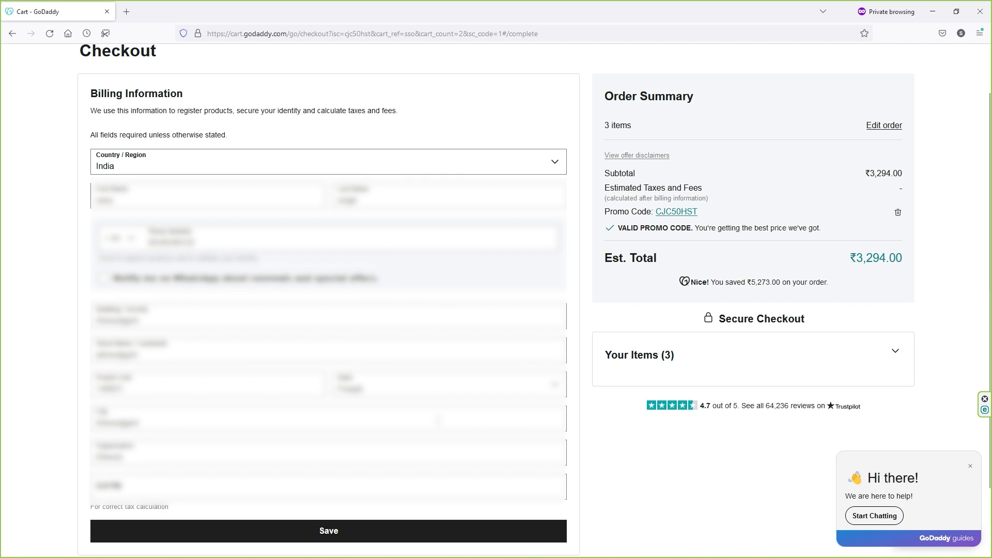
left_click(347, 530)
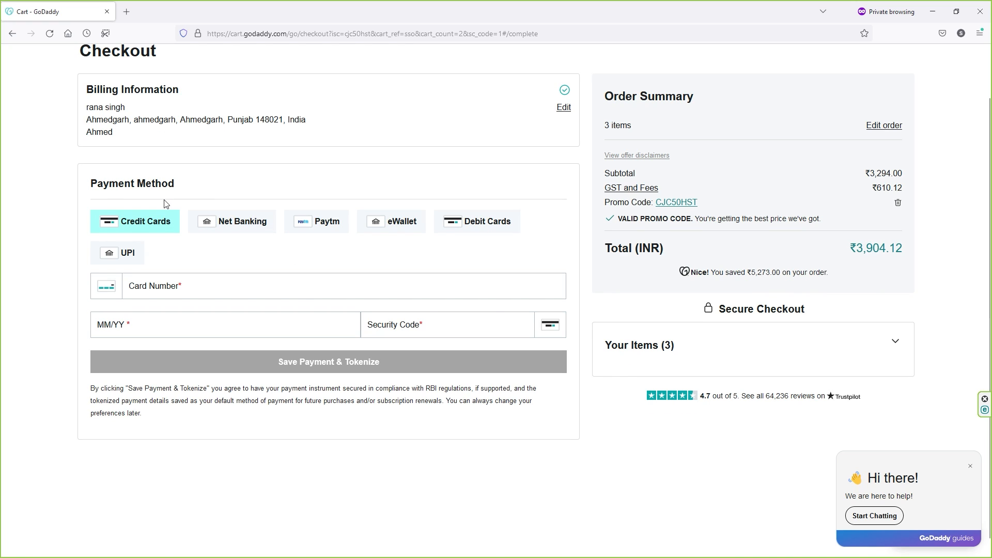
Choose UPI as the payment method, enter the virtual payment address, and complete the purchase
left_click(127, 256)
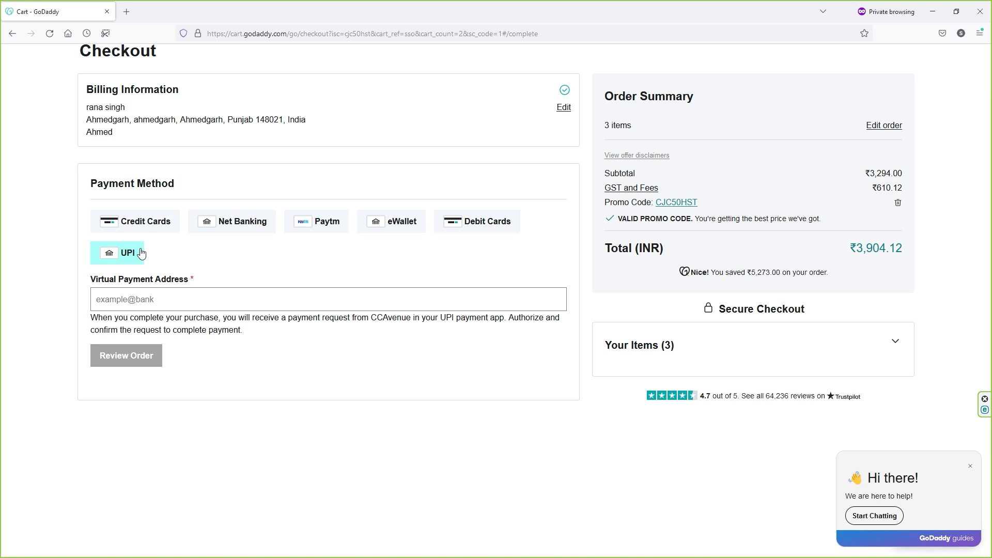
left_click(159, 300)
key("ctrl+v")
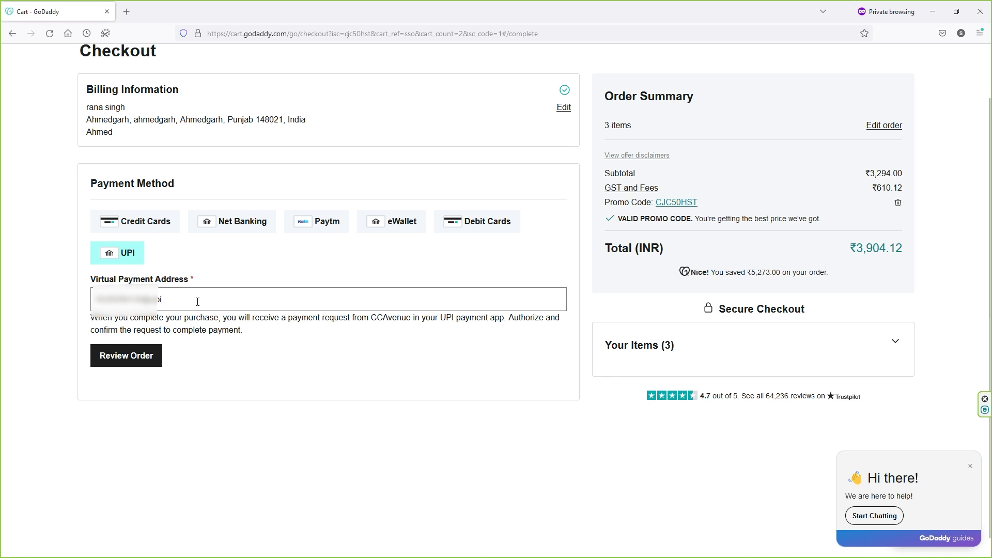
left_click(140, 360)
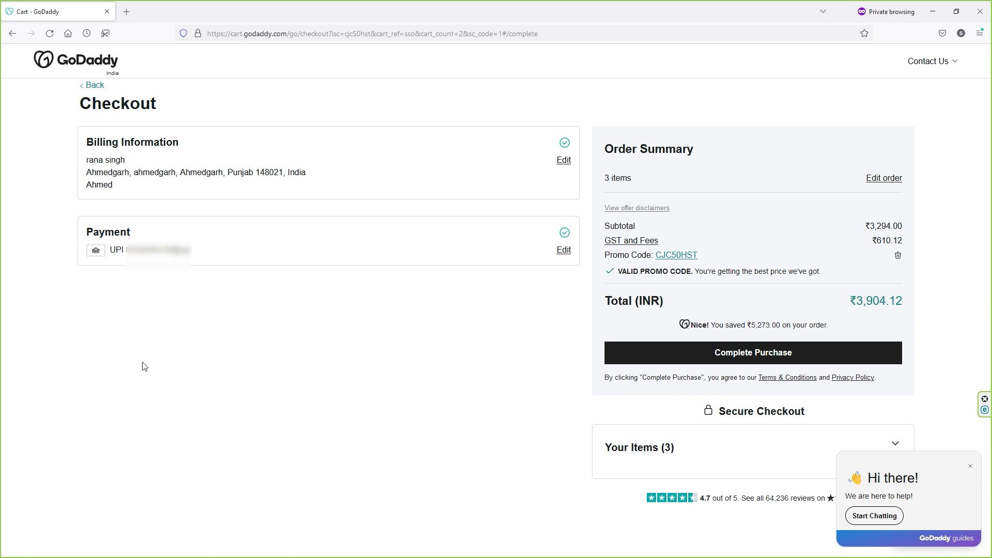
left_click(722, 362)
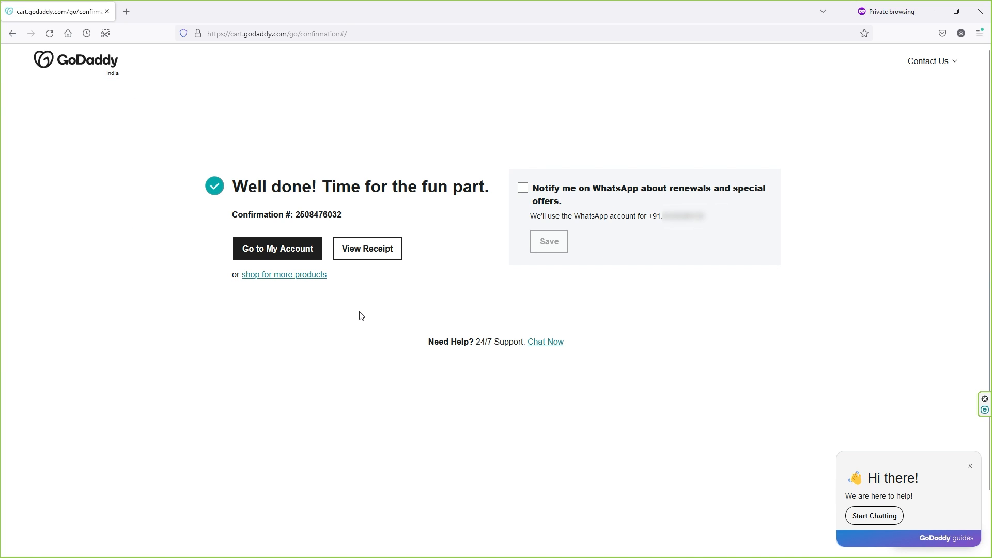
Go to the GoDaddy account and open its My Products page
left_click(272, 253)
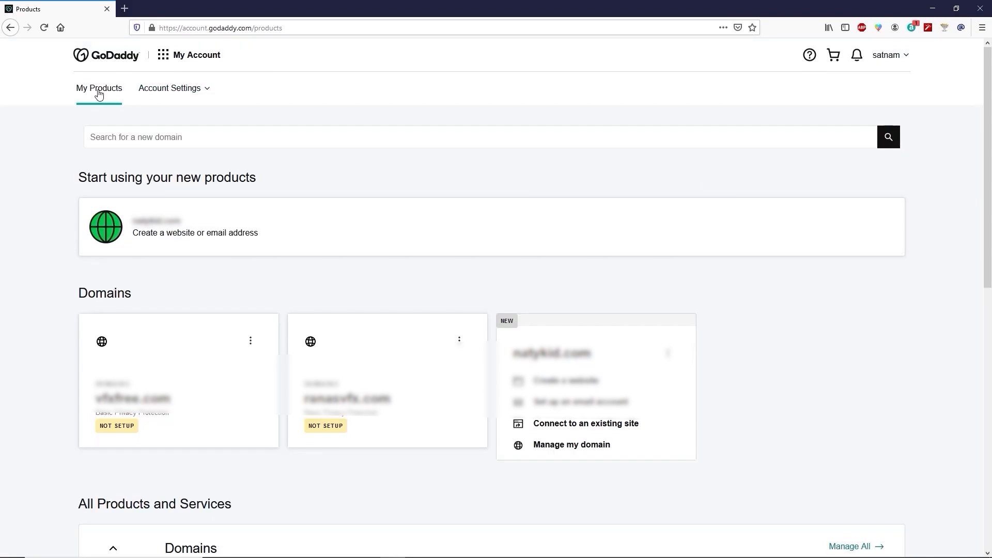
left_click(907, 58)
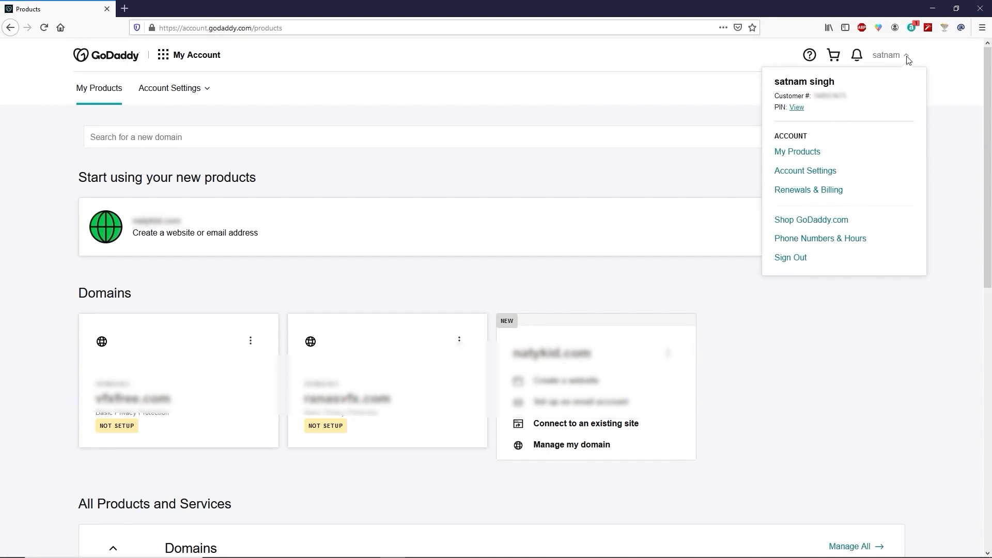
left_click(800, 156)
Open the management list for Web Hosting and start setting up the Economy cPanel hosting plan
scroll(644, 289, "down", 4)
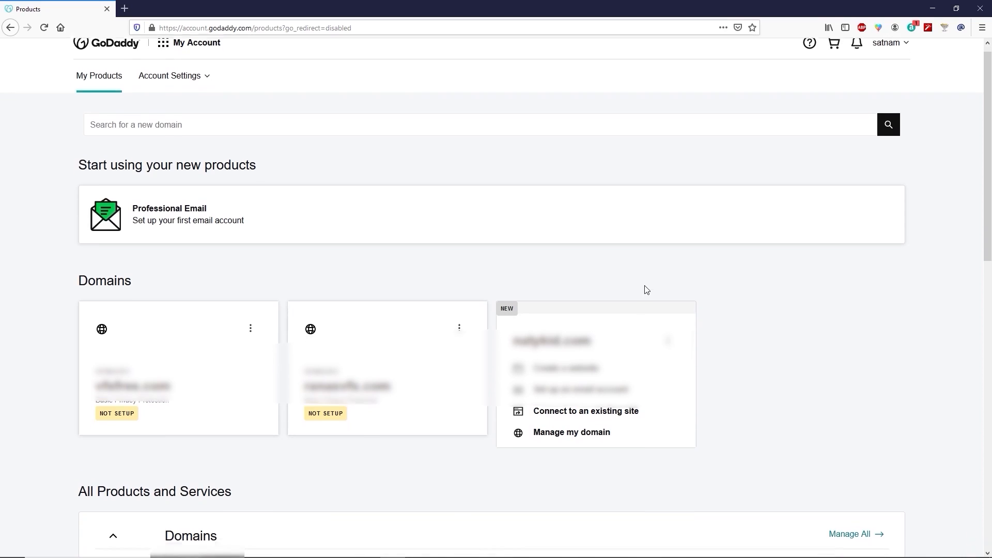
scroll(644, 292, "down", 6)
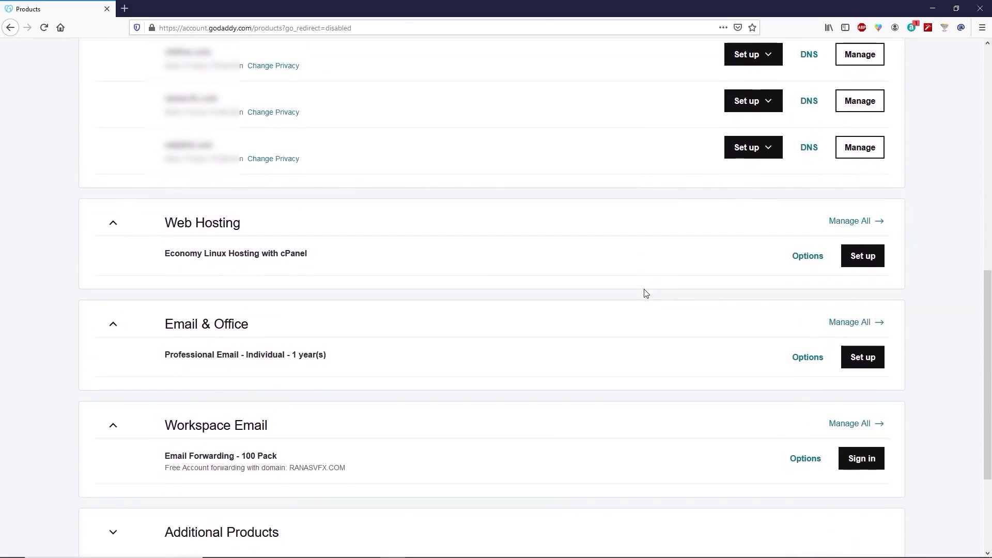
left_click(876, 225)
left_click(864, 230)
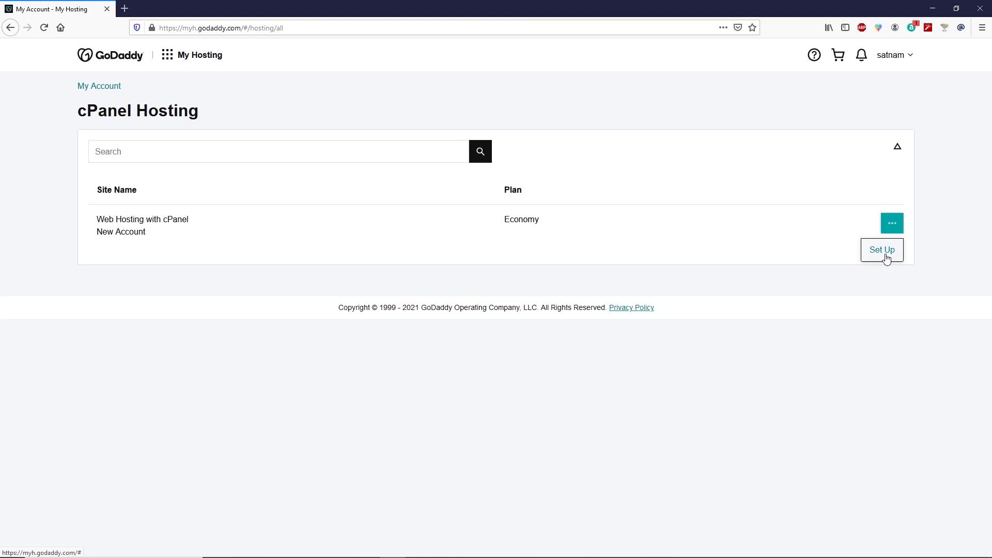
left_click(886, 258)
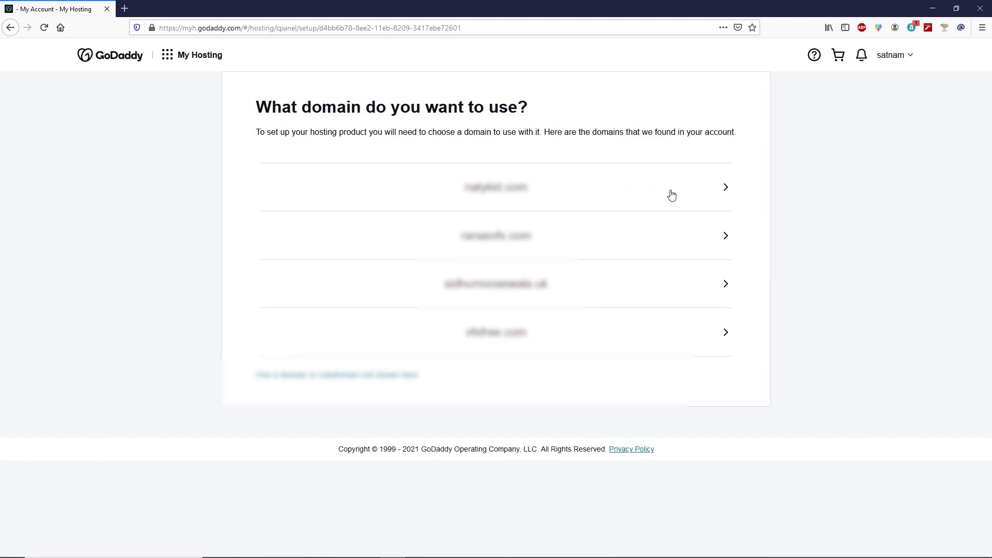
Assign the first listed domain and the Asia data center to the hosting, continuing to the WordPress admin account setup
left_click(710, 193)
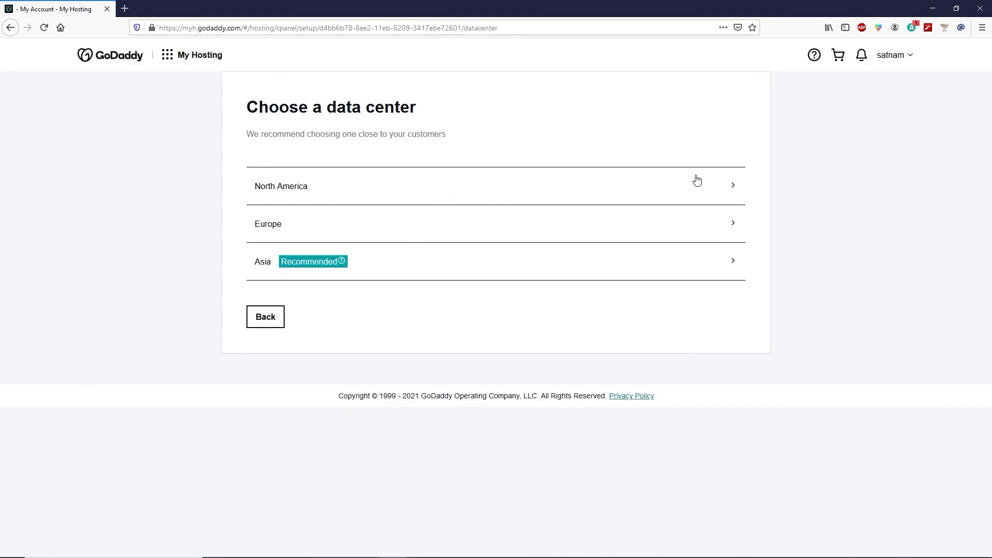
left_click(487, 271)
left_click(426, 231)
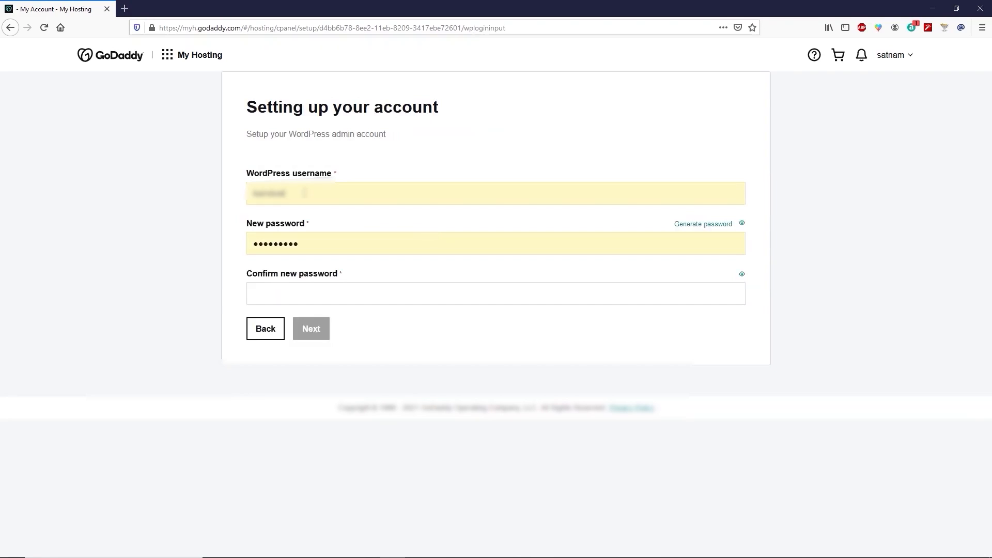
Enter the WordPress admin username and password, confirm the password, and continue to the email setup
left_click(245, 243)
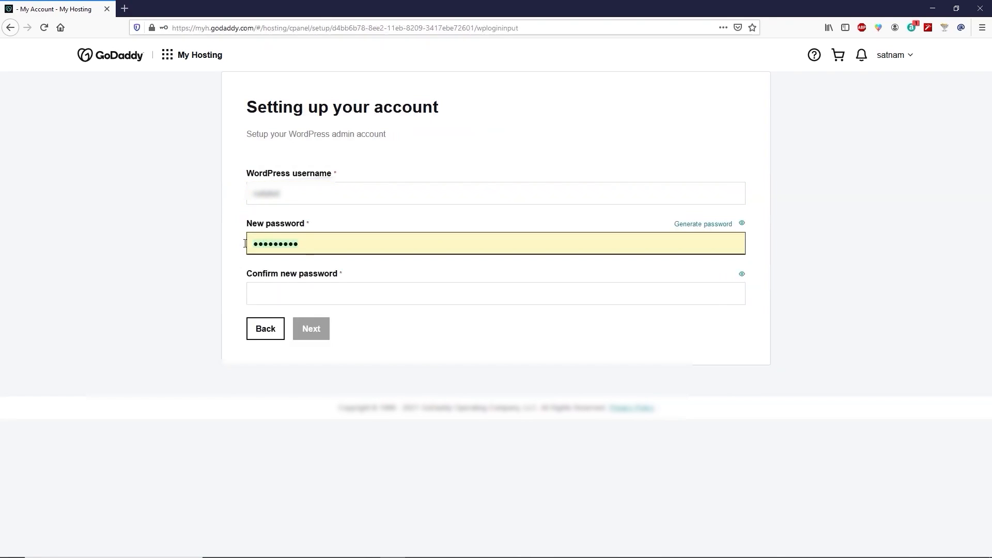
left_click(276, 290)
key("ctrl+v")
left_click(316, 328)
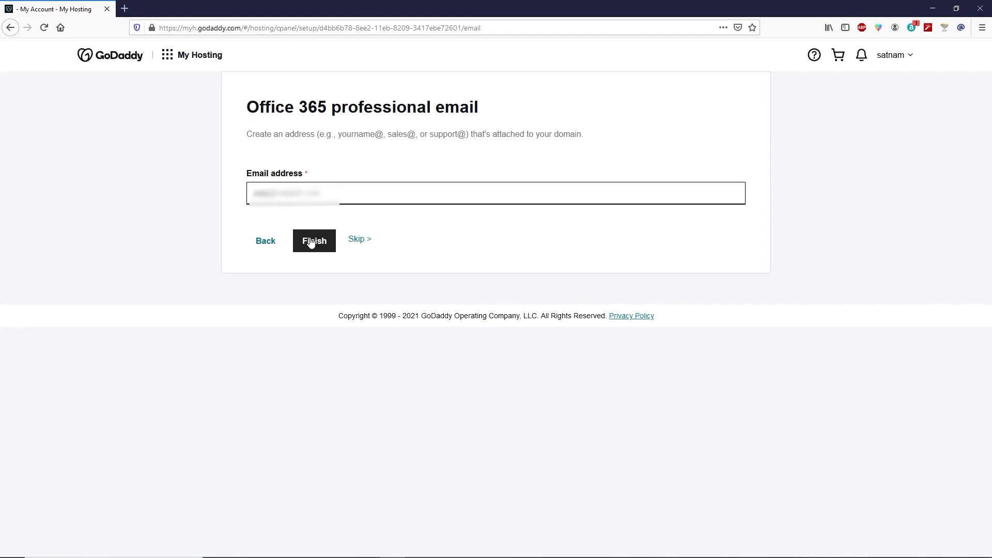
Finish the onboarding with the Office 365 email address, go to the hosting dashboard, and decline the Customer Experience Improvement Program
left_click(312, 240)
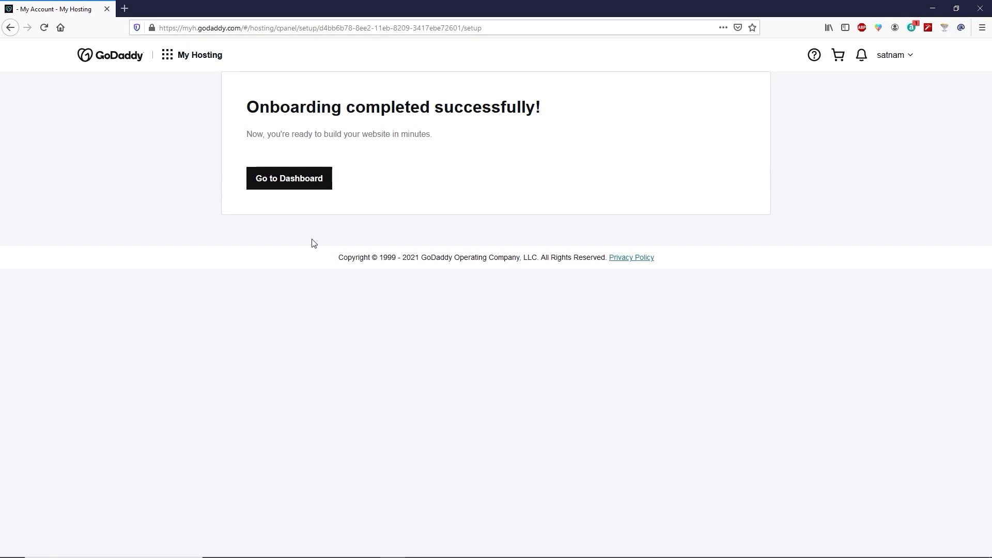
left_click(312, 187)
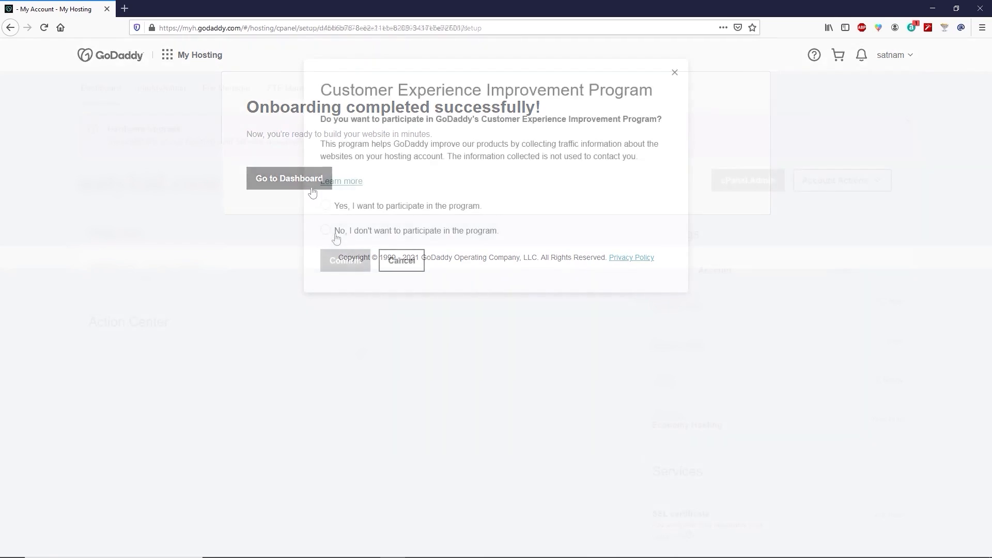
left_click(327, 230)
left_click(336, 266)
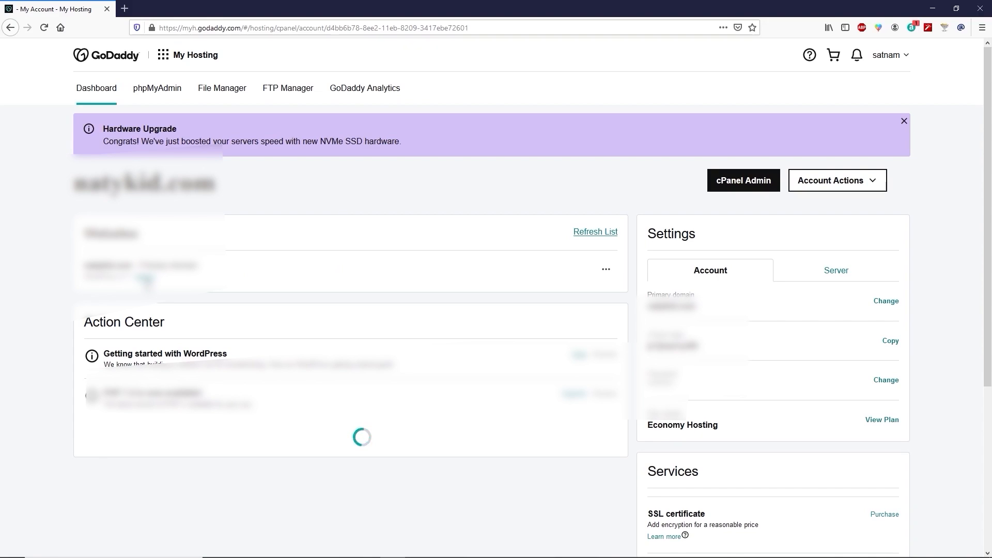
Open the domain's WordPress site setup and leave the template selector for default WordPress, skipping the exit survey
left_click(147, 280)
scroll(197, 279, "down", 6)
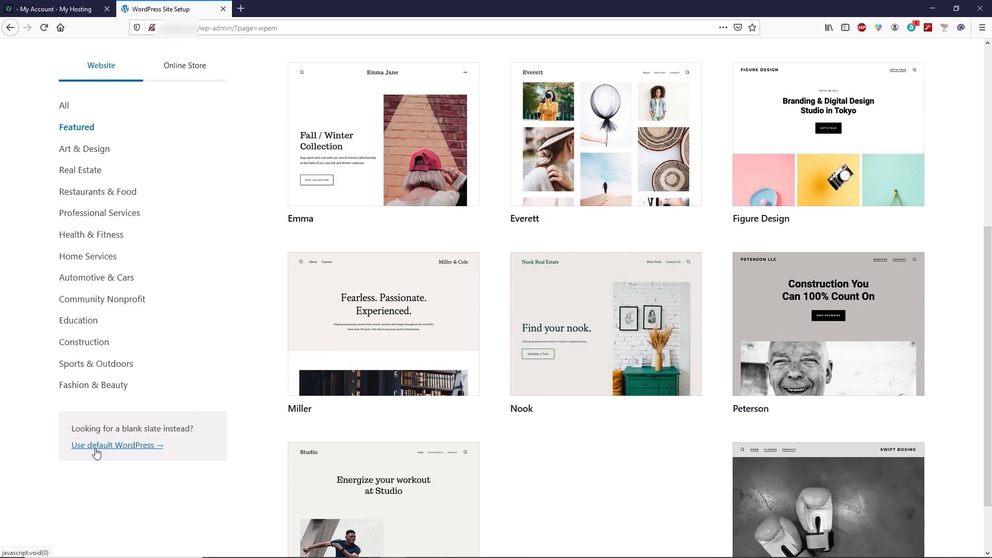
left_click(129, 449)
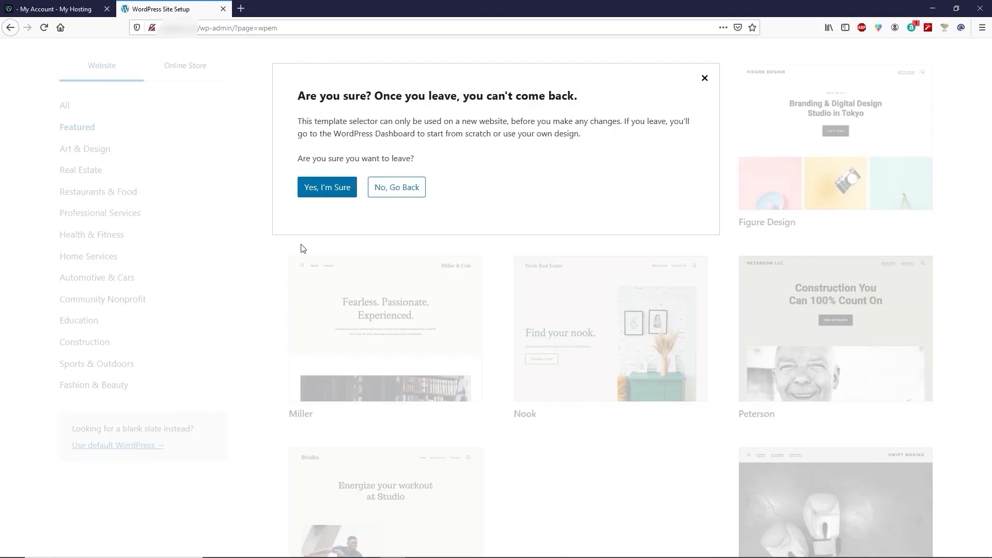
left_click(331, 196)
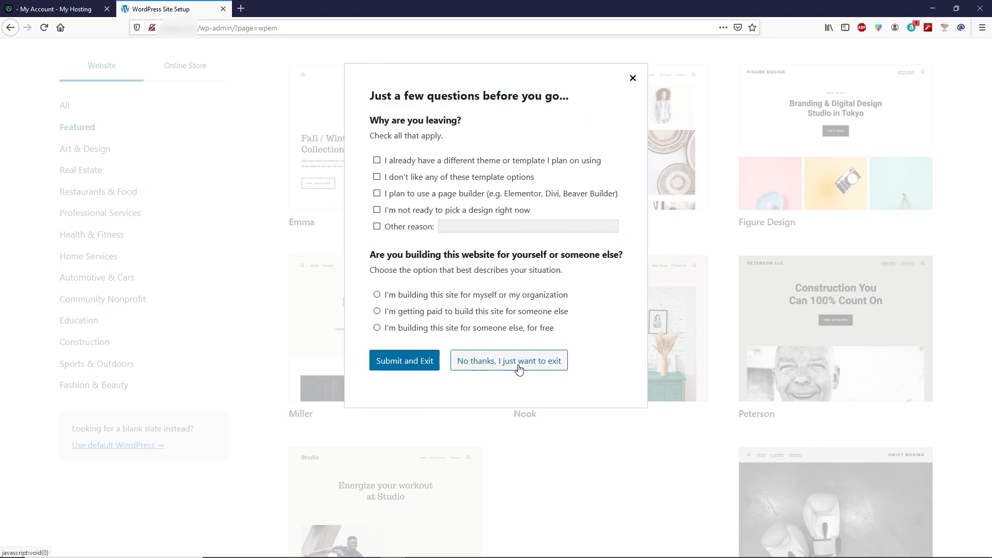
left_click(542, 362)
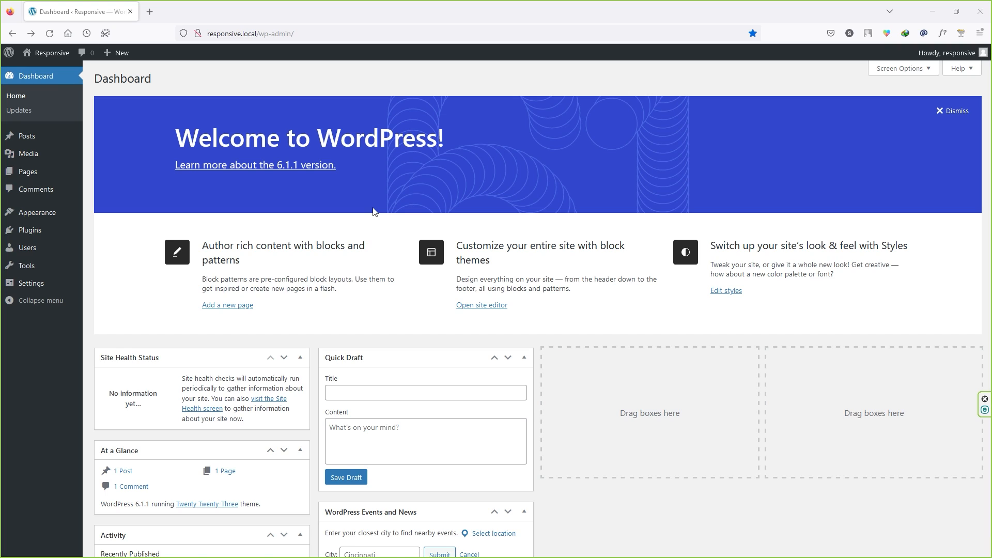
Open the Responsive site's front end in a new tab and examine its default home page
left_click_drag(252, 35, 206, 35)
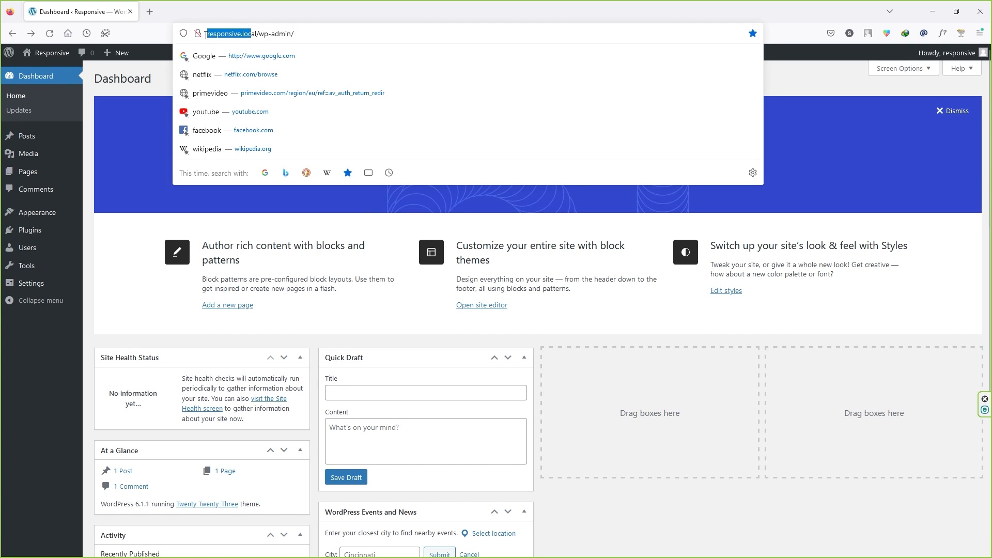
left_click(169, 83)
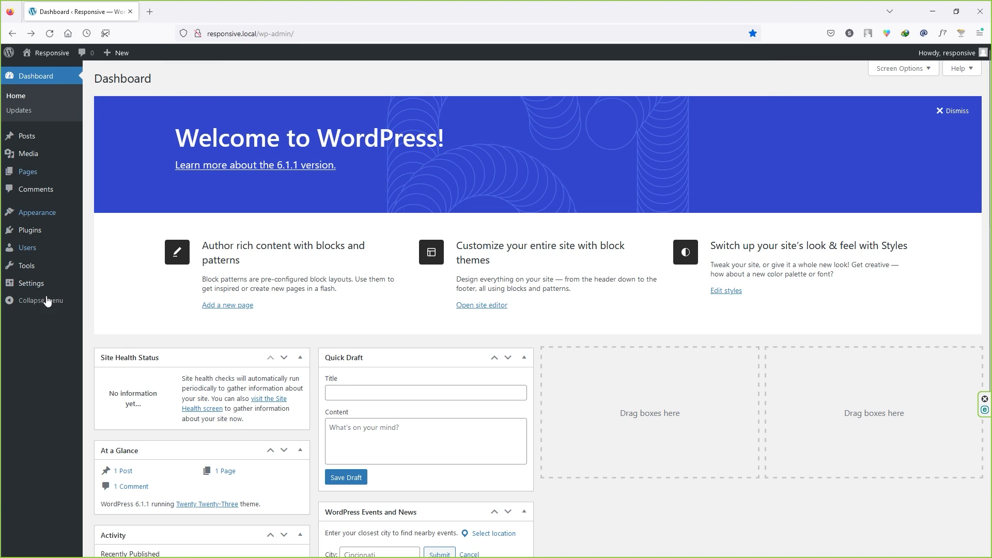
mouse_move(50, 57)
right_click(36, 71)
left_click(57, 82)
left_click(182, 12)
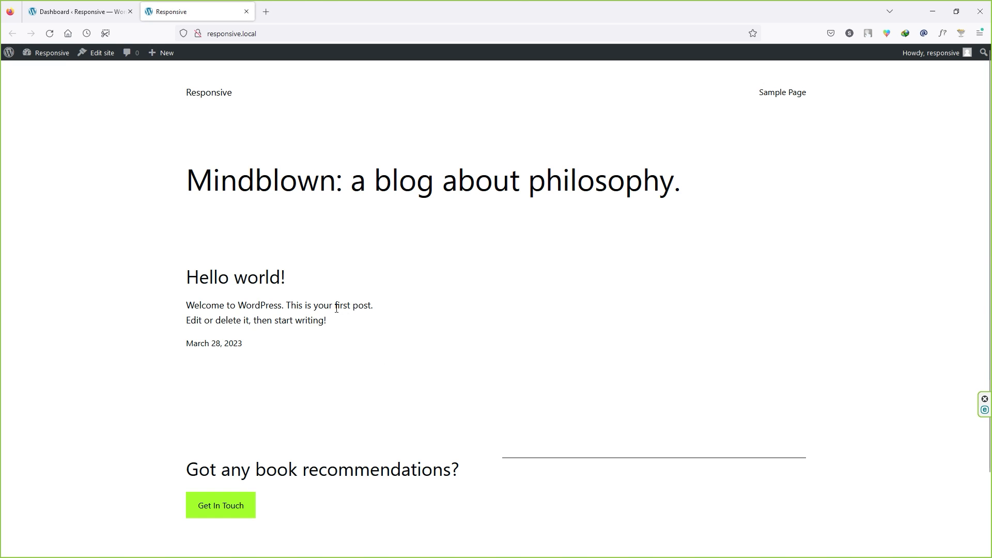
scroll(337, 312, "down", 2)
scroll(336, 312, "up", 2)
left_click_drag(186, 182, 564, 182)
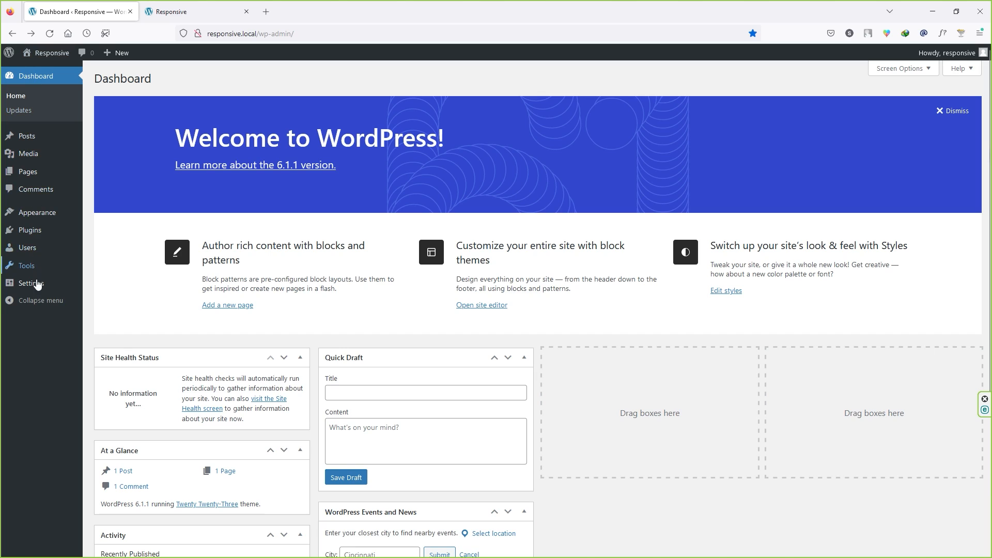
Return to the WordPress dashboard, open the General Settings page, and look through its options
mouse_move(43, 58)
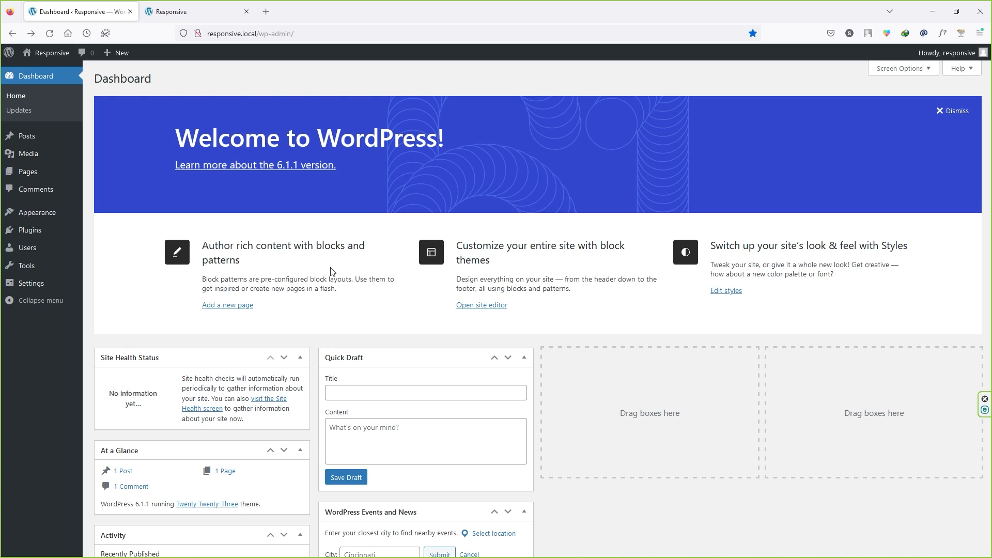
mouse_move(43, 288)
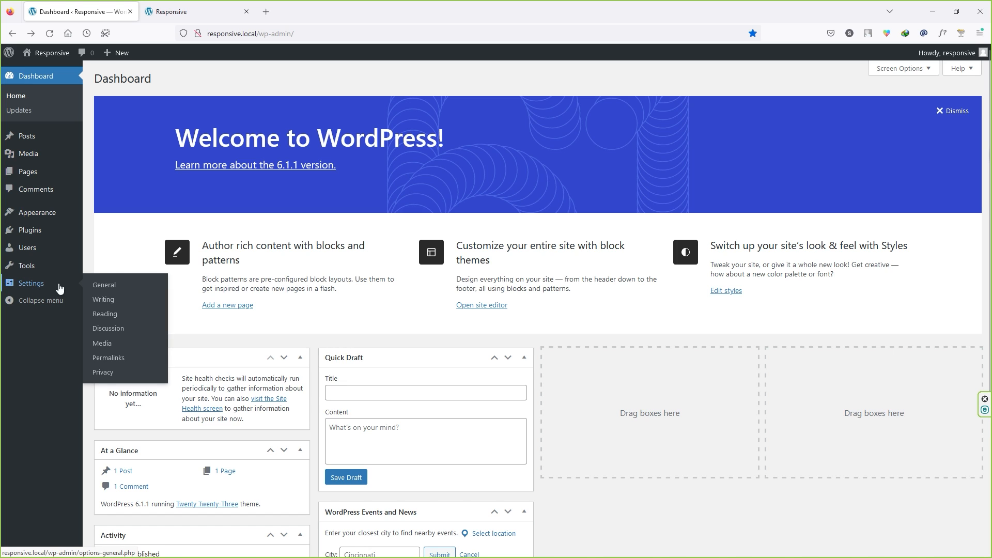
left_click(114, 290)
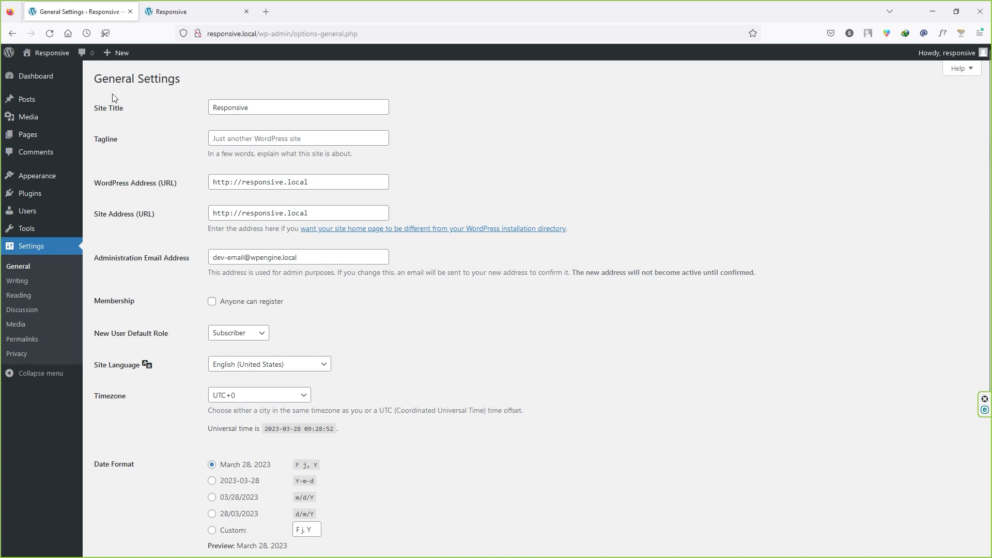
scroll(122, 334, "down", 5)
scroll(146, 398, "up", 5)
Keep the site title Responsive and set the tagline to "Best WP website"
double_click(205, 109)
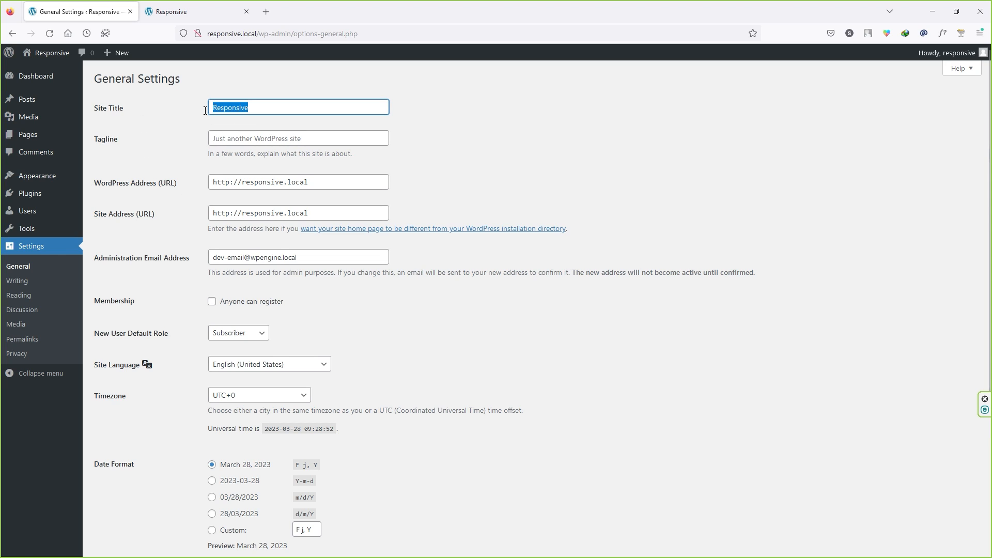
left_click(260, 110)
left_click_drag(260, 111, 210, 108)
left_click(276, 106)
left_click(238, 143)
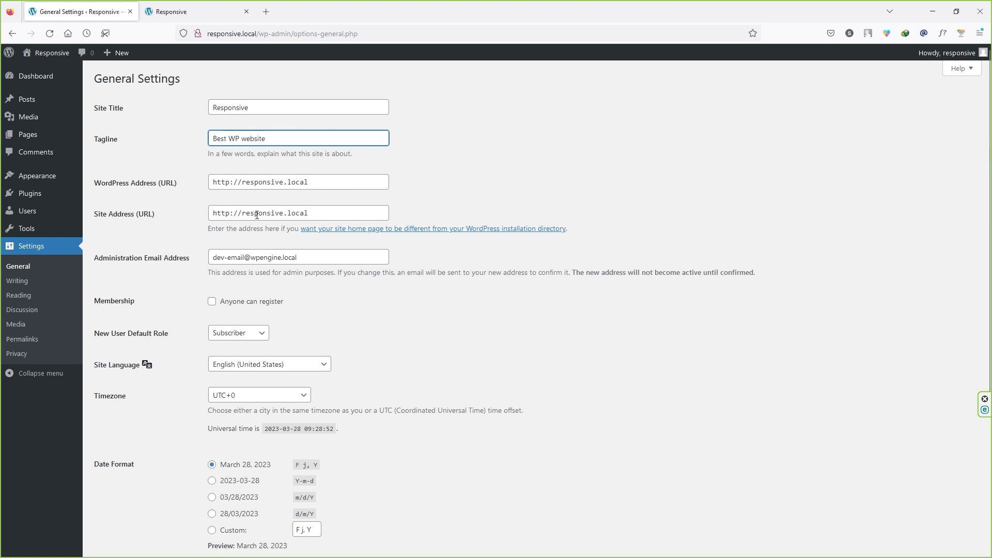
Examine the WordPress address, site address and administration email address fields
left_click_drag(316, 187, 194, 184)
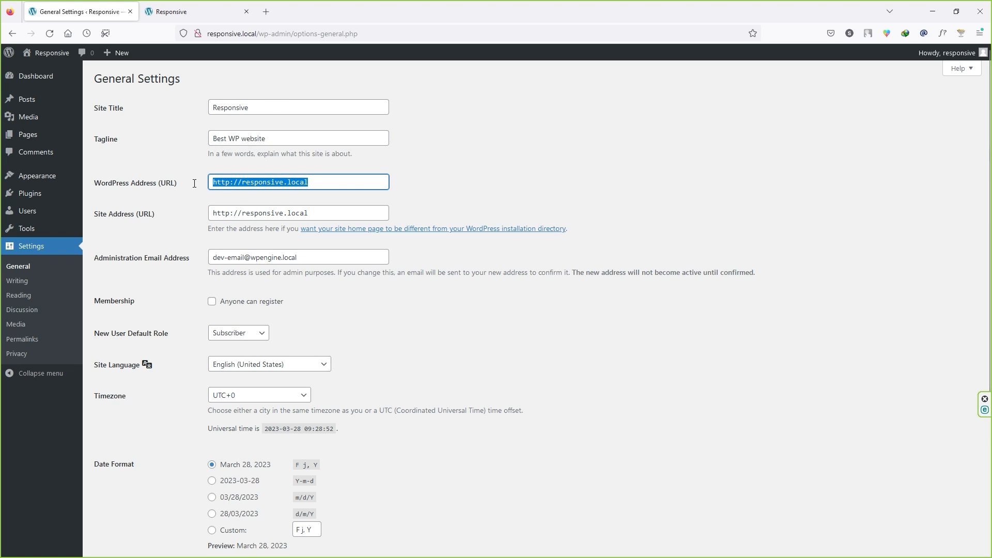
left_click_drag(336, 215, 206, 213)
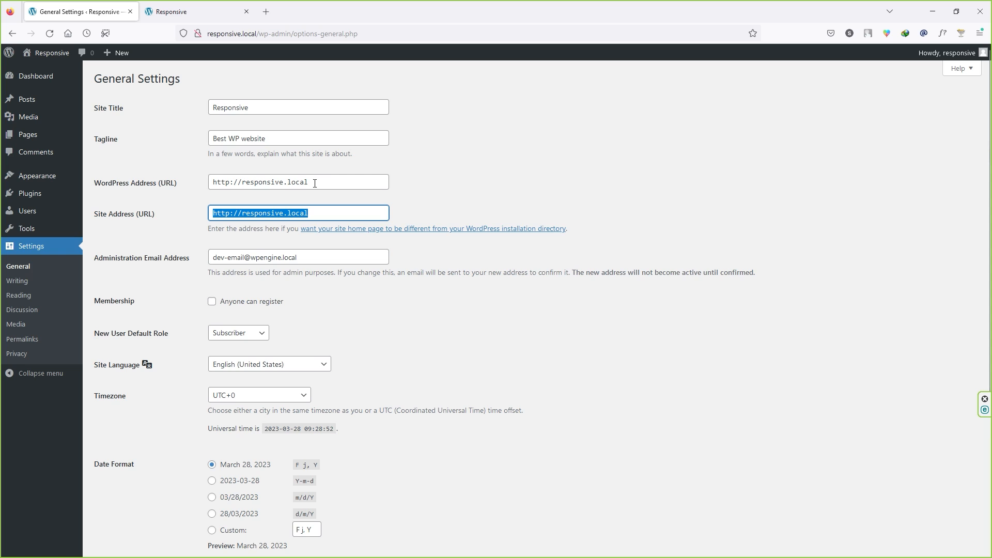
scroll(274, 217, "down", 2)
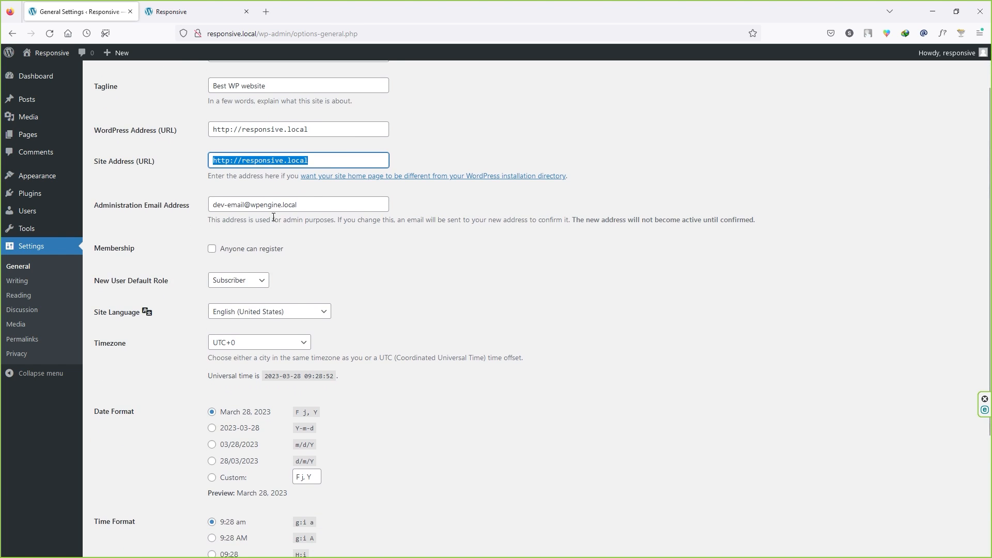
left_click_drag(314, 201, 212, 208)
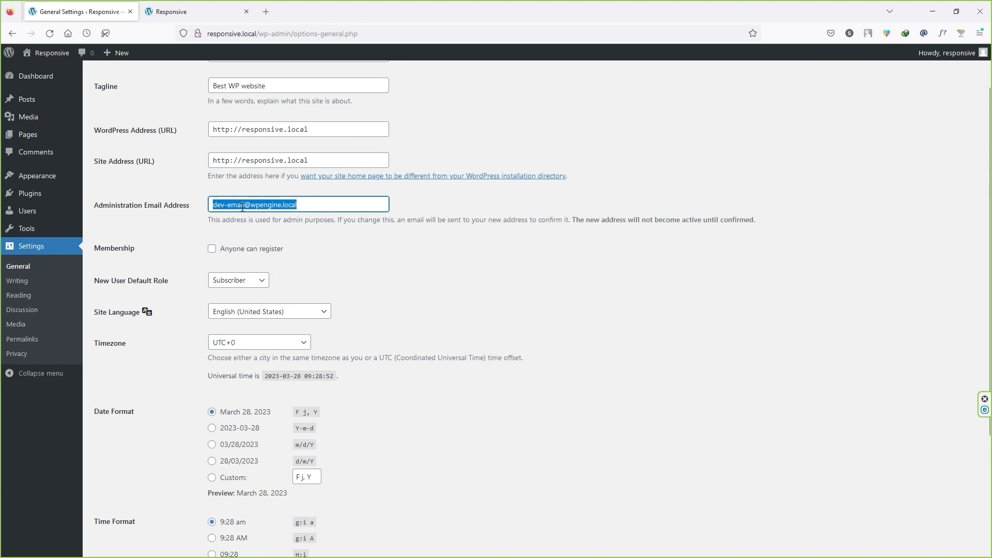
left_click(312, 204)
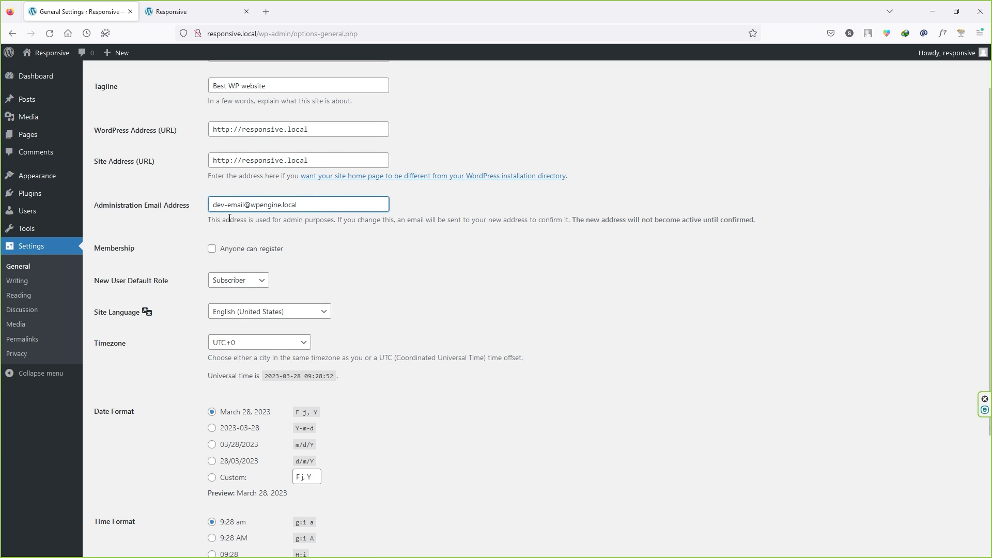
left_click_drag(330, 204, 202, 202)
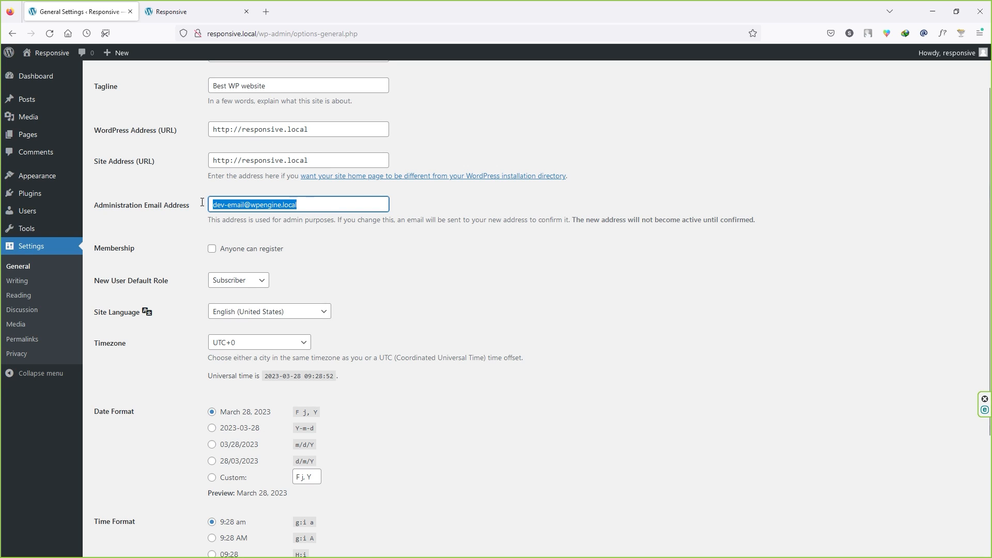
left_click(317, 204)
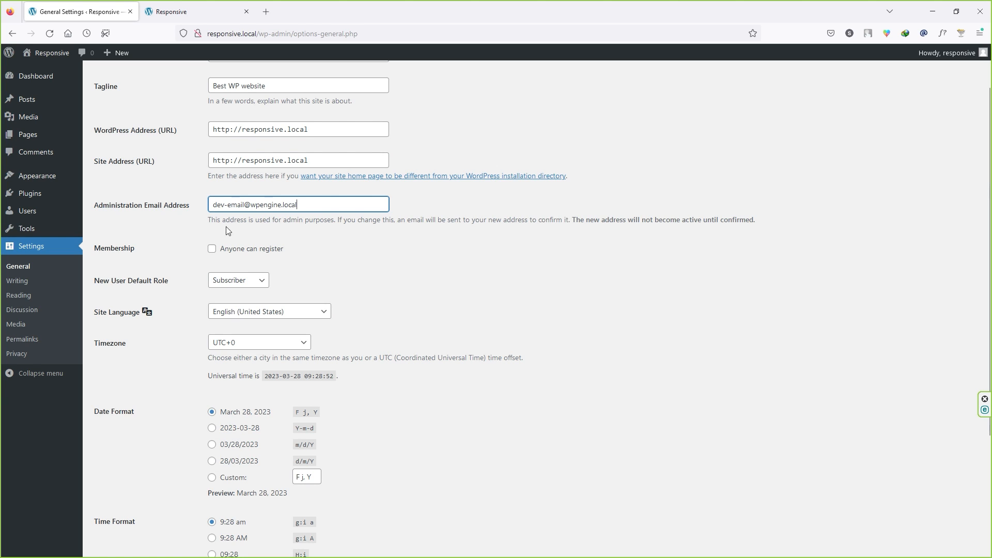
Allow anyone to register on the site, with Subscriber as the new user default role
scroll(232, 225, "down", 2)
left_click(213, 144)
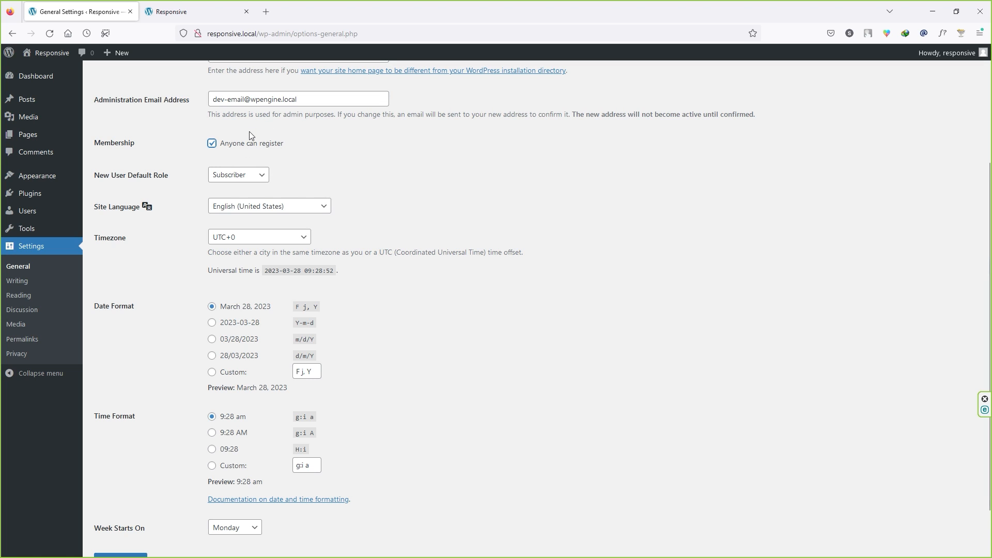
left_click(233, 176)
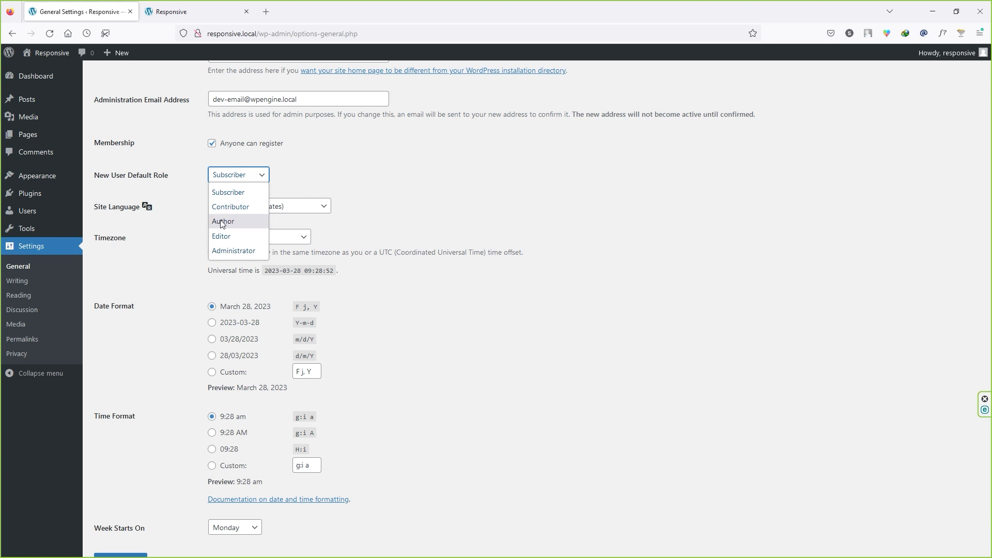
left_click(243, 193)
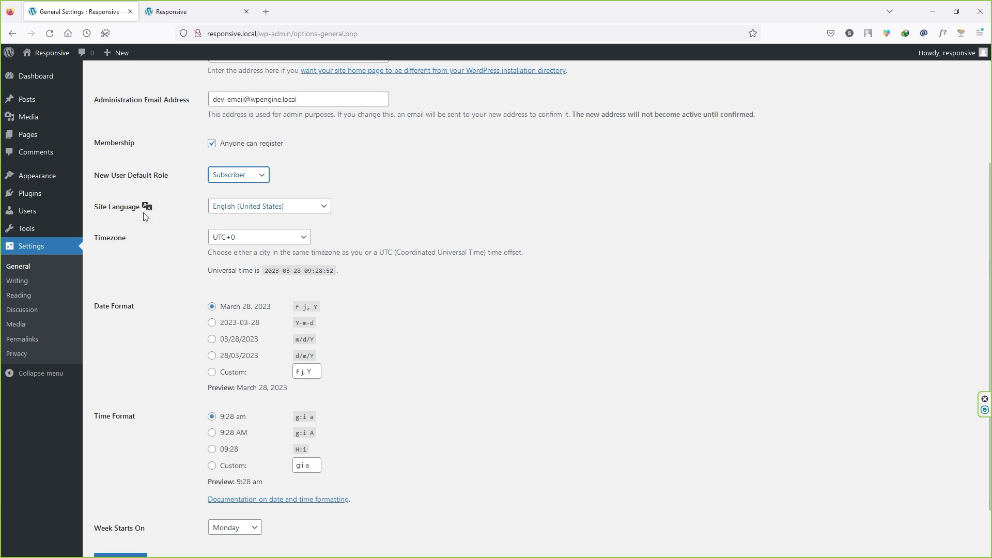
Set the site's timezone to UTC+5:30
left_click(242, 243)
left_click(241, 241)
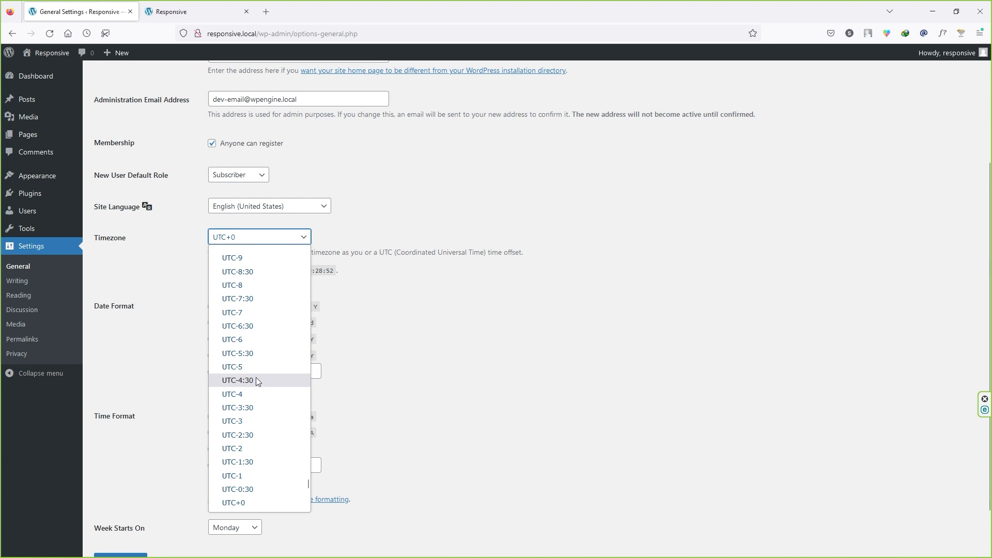
scroll(256, 377, "up", 2)
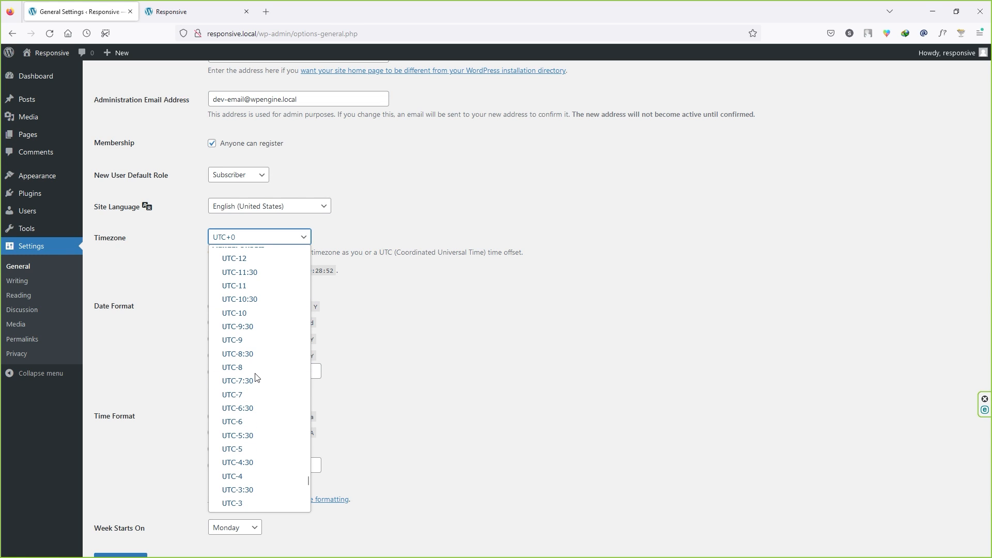
scroll(257, 411, "down", 7)
left_click(257, 410)
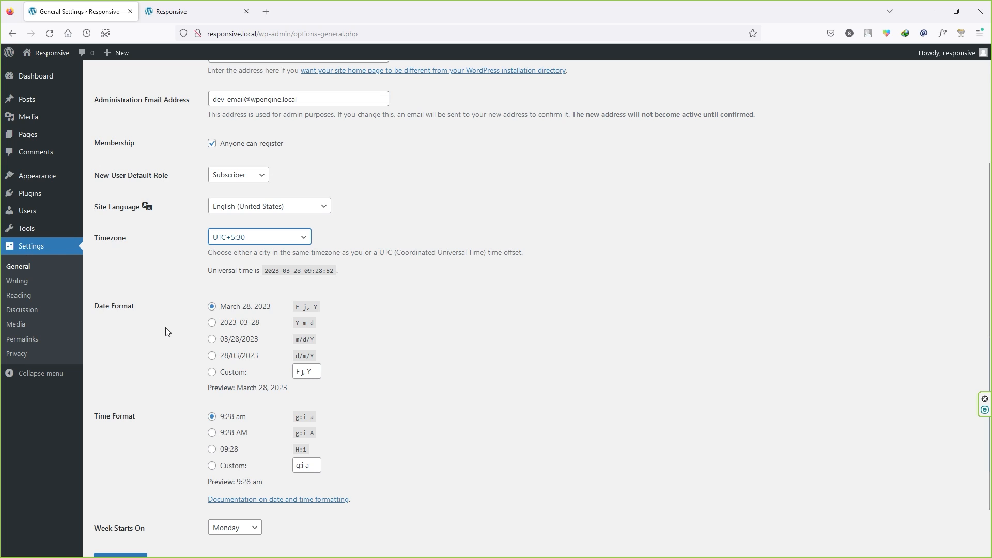
Choose Monday as the first day of the week and save the general settings
scroll(153, 457, "down", 2)
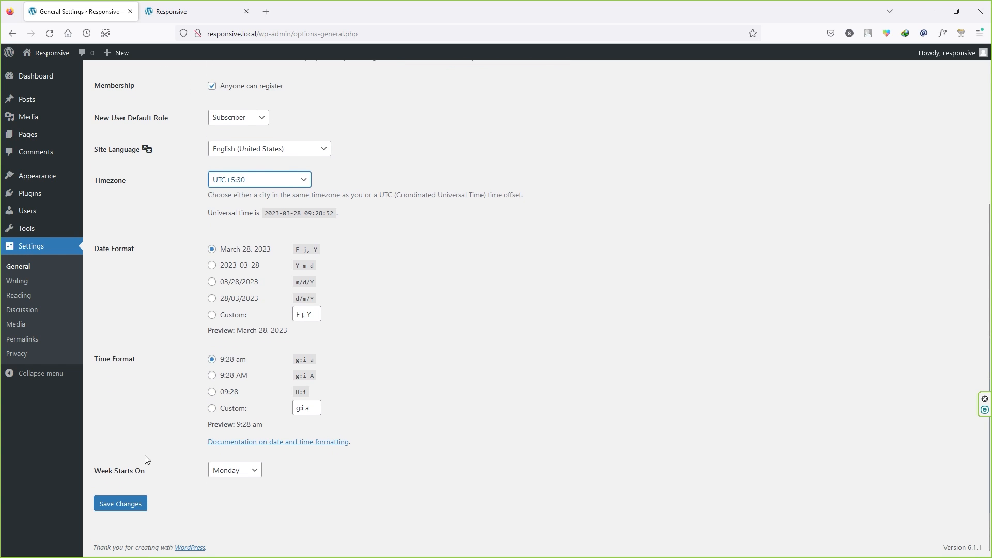
left_click(222, 476)
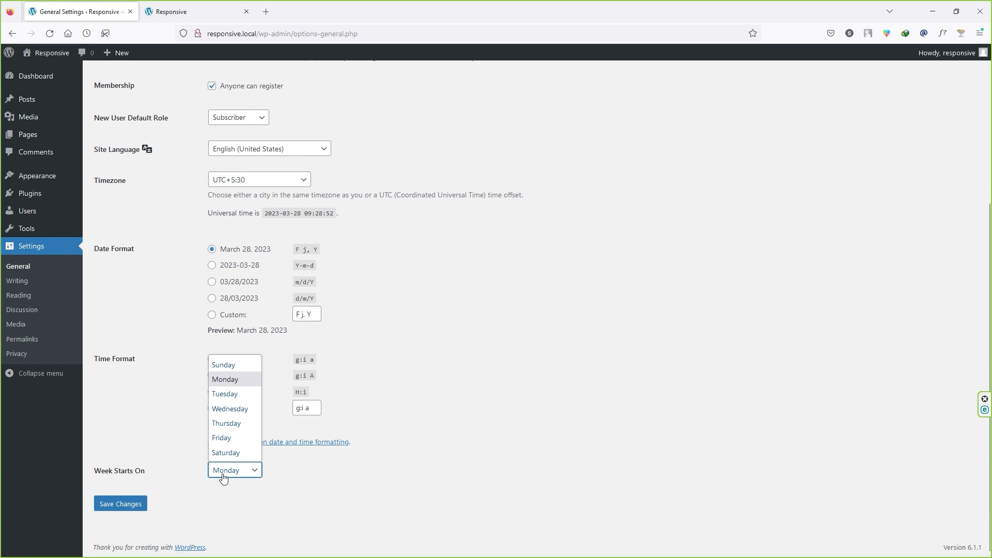
left_click(230, 382)
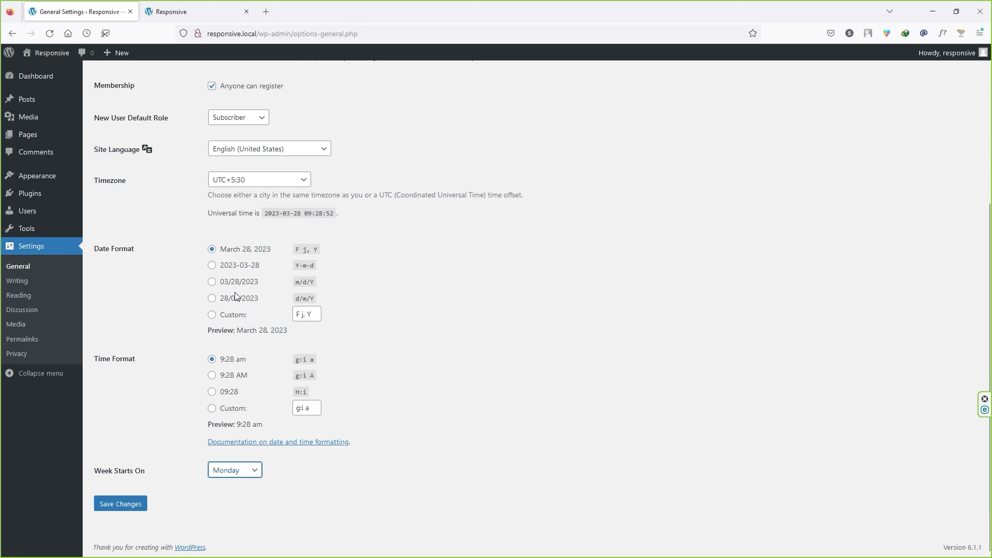
left_click(128, 506)
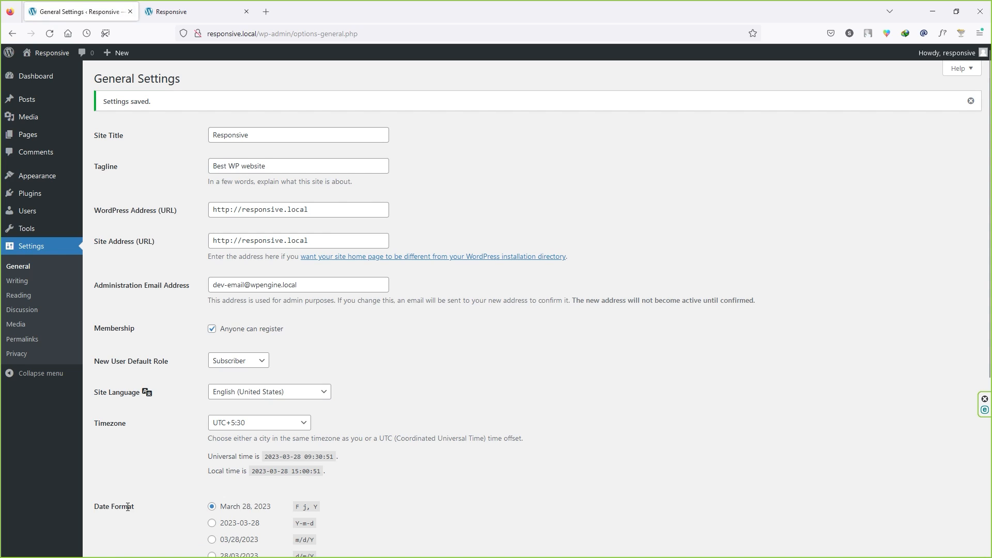
Examine the default post category choices in the writing settings
left_click(23, 283)
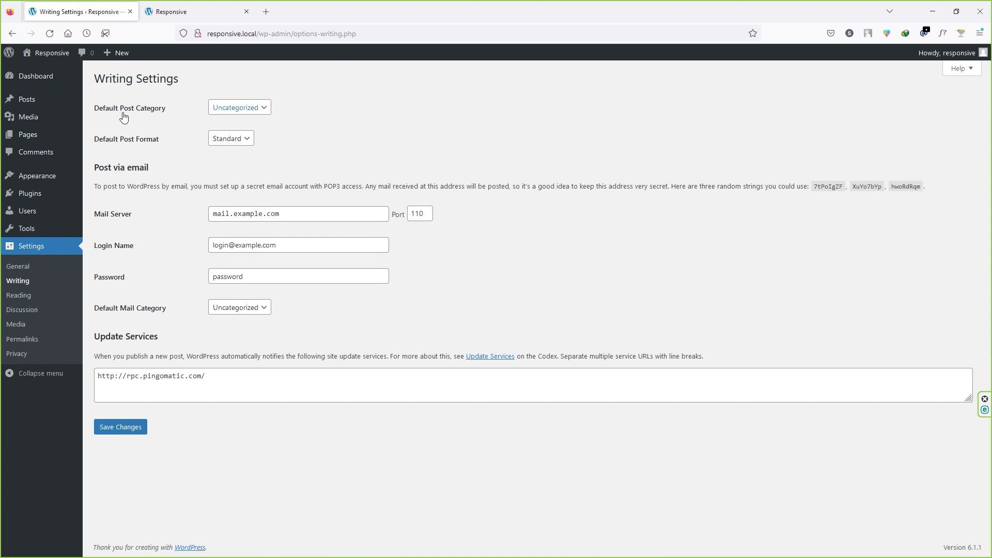
left_click(232, 111)
left_click(256, 110)
left_click(312, 116)
left_click(239, 107)
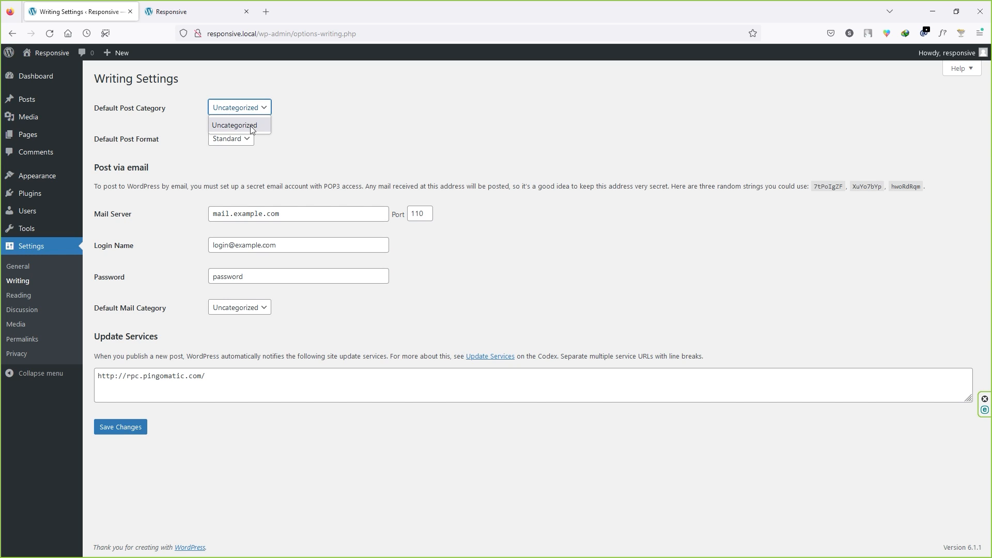
left_click(326, 134)
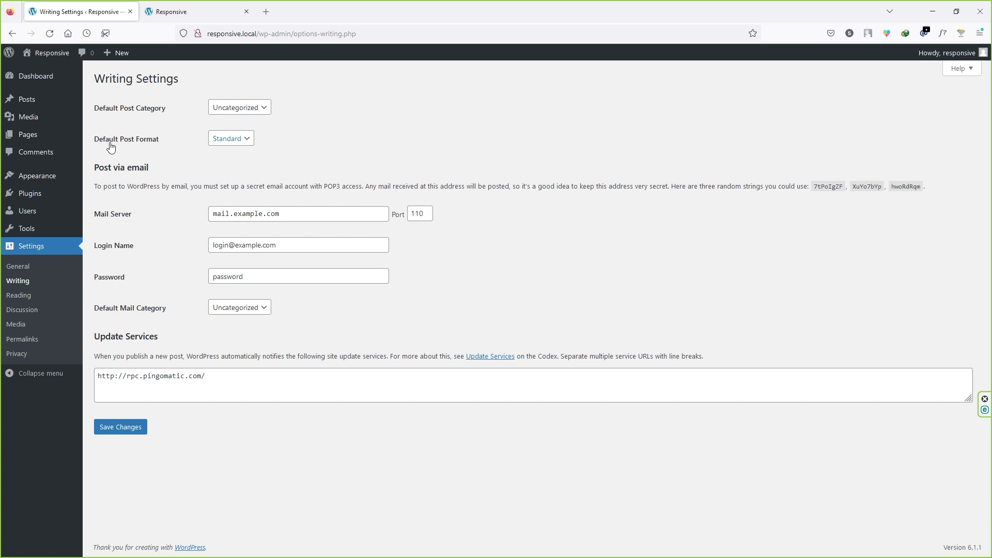
Review the available default post formats and save the writing settings
left_click(248, 142)
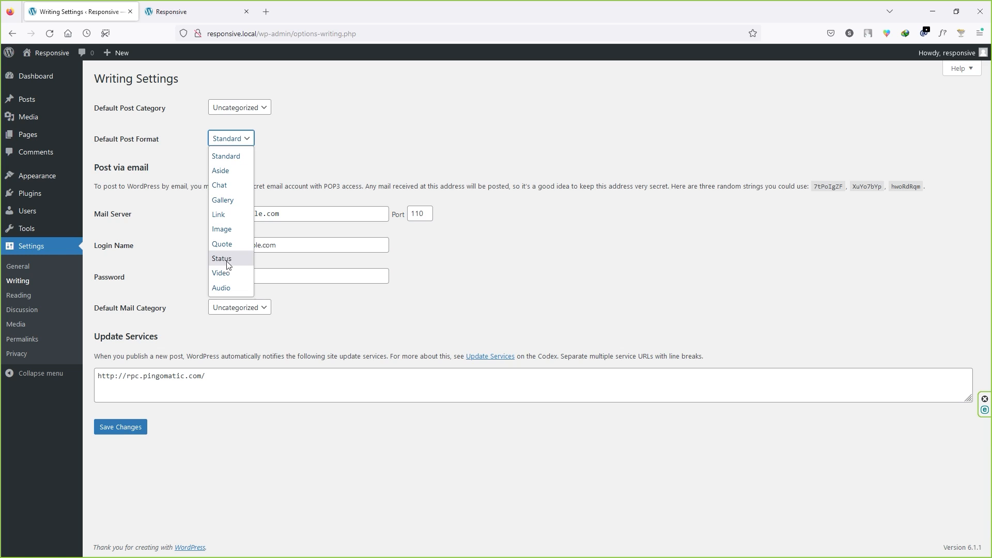
left_click(303, 168)
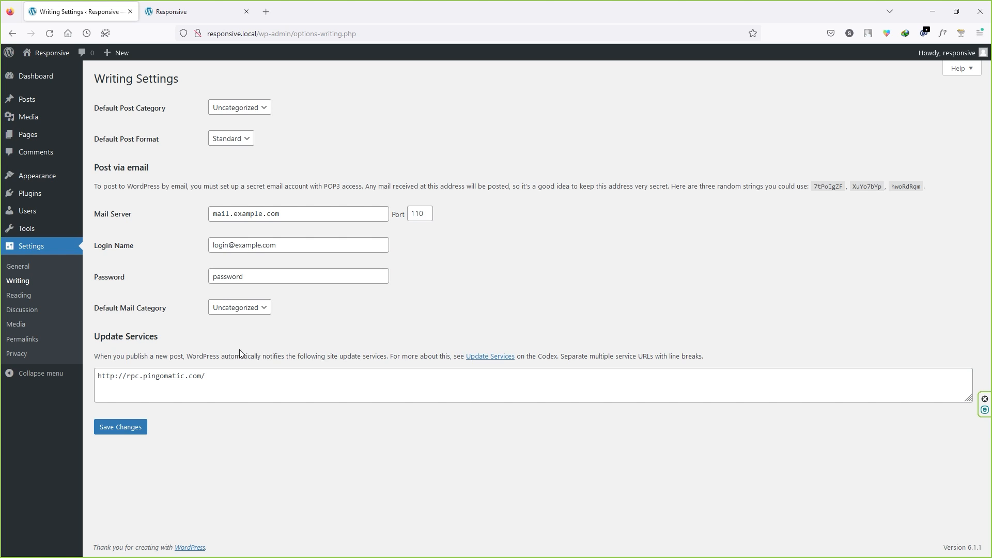
left_click(130, 433)
Check the static-page homepage choices in the reading settings and switch the homepage display back to latest posts
left_click(25, 299)
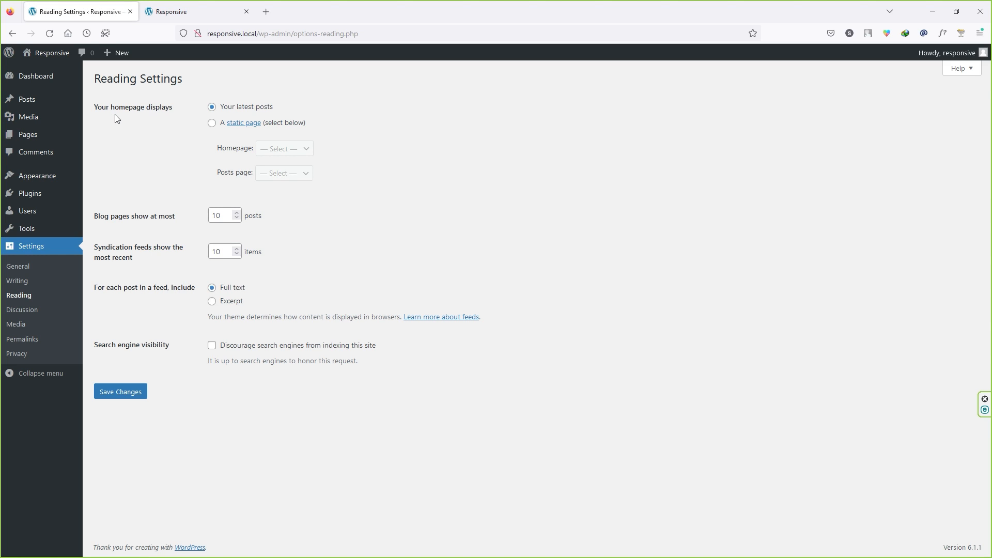
left_click(212, 124)
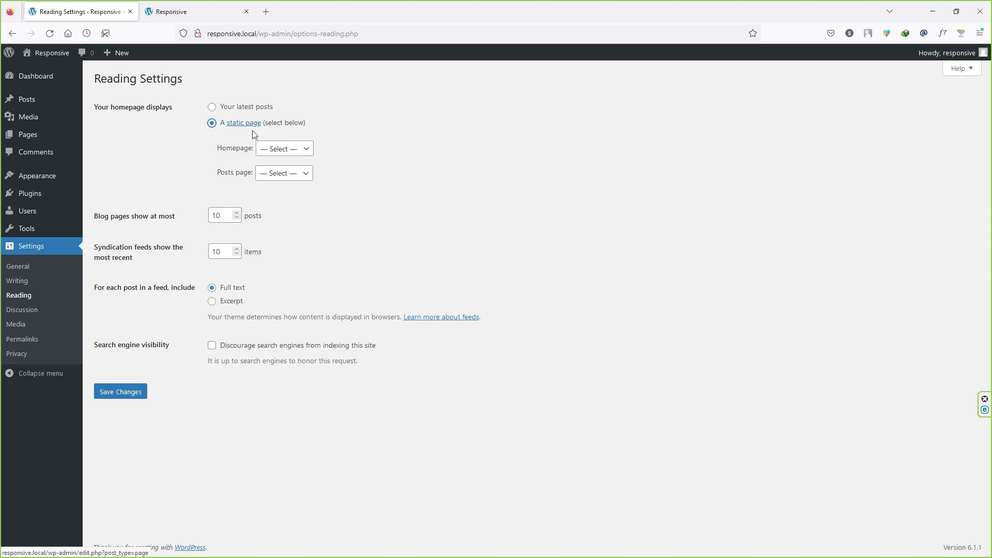
left_click(294, 153)
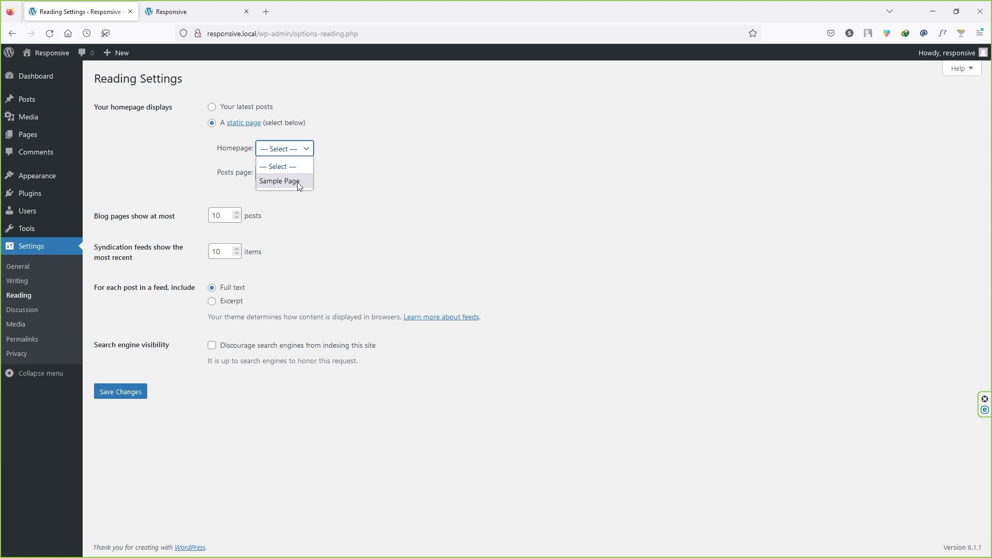
left_click(227, 107)
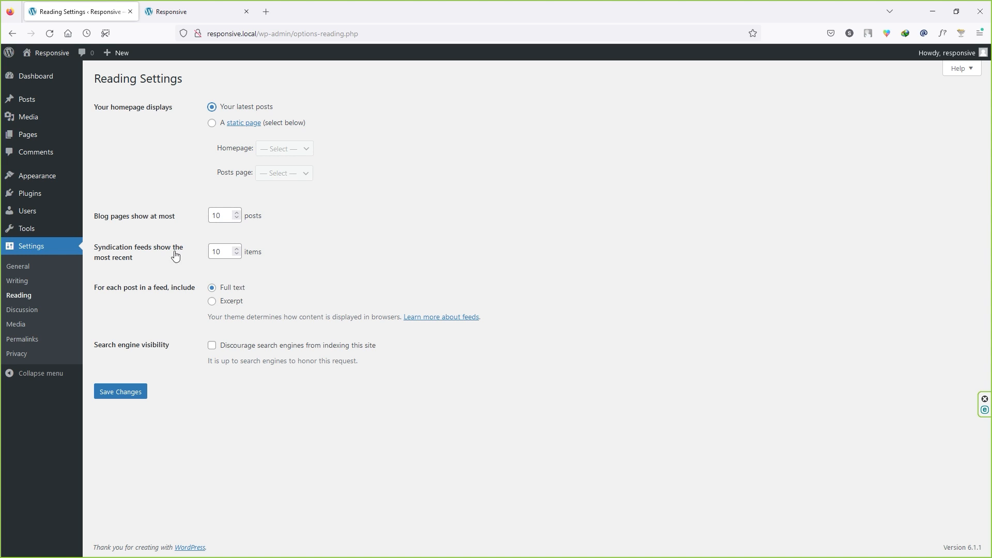
left_click_drag(227, 252, 200, 251)
Require users to be registered and logged in to comment, and save the discussion settings
left_click(38, 316)
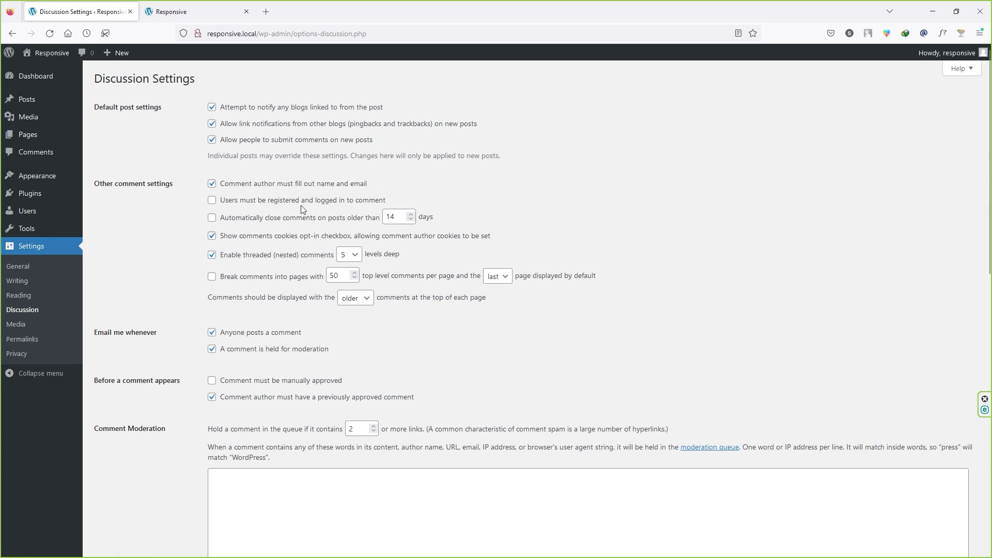
left_click(208, 203)
scroll(191, 289, "down", 10)
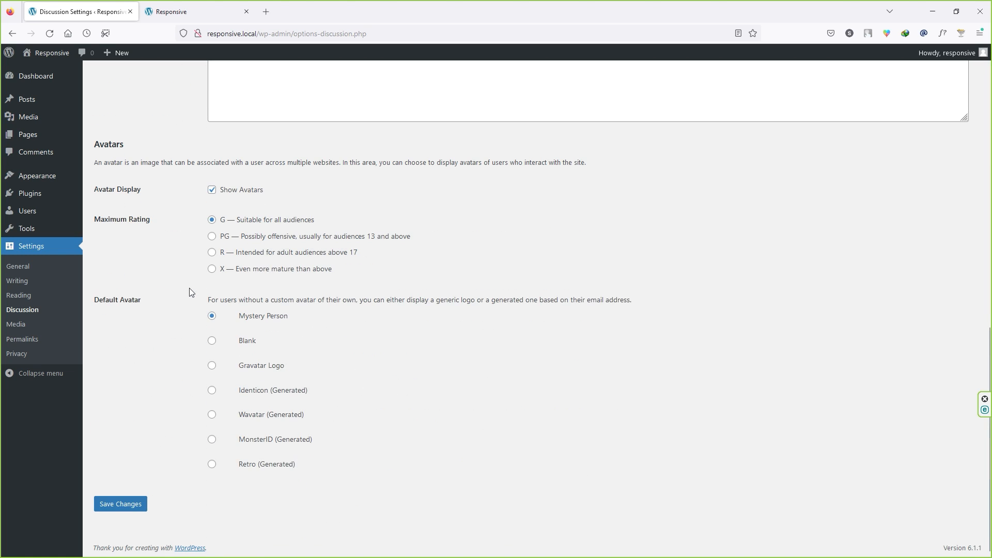
left_click(123, 505)
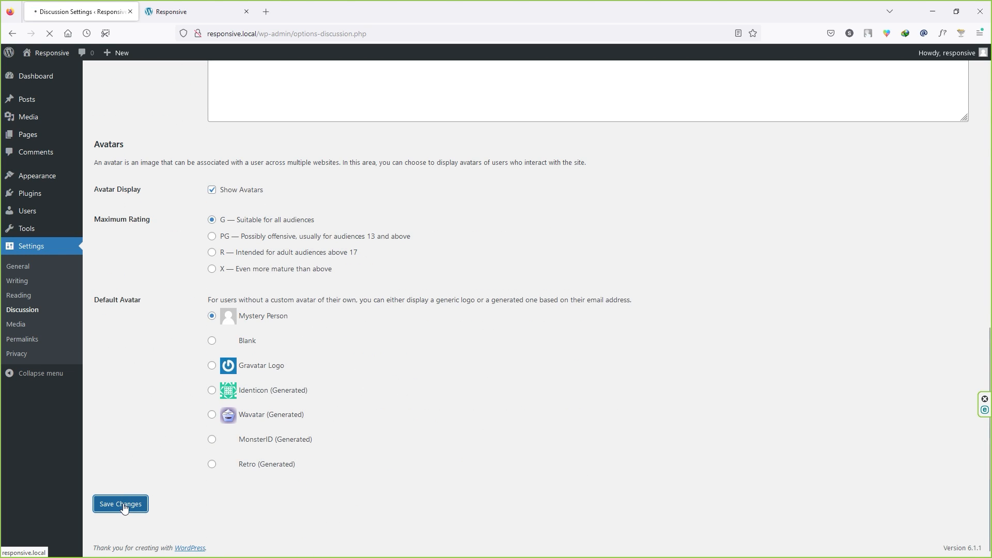
Set the site's permalink structure to Post name and save the permalink settings
left_click(45, 328)
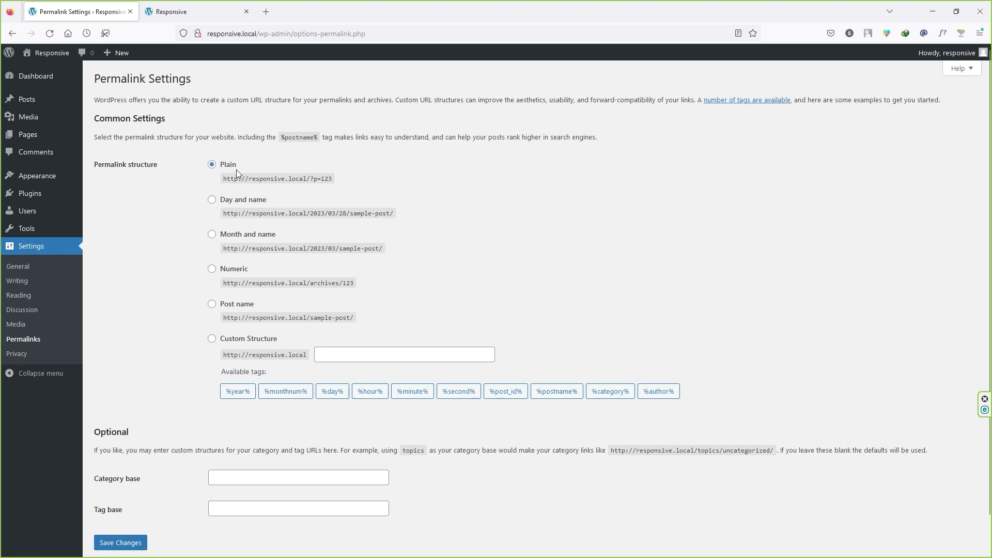
left_click_drag(333, 181, 204, 157)
left_click(139, 179)
left_click(242, 308)
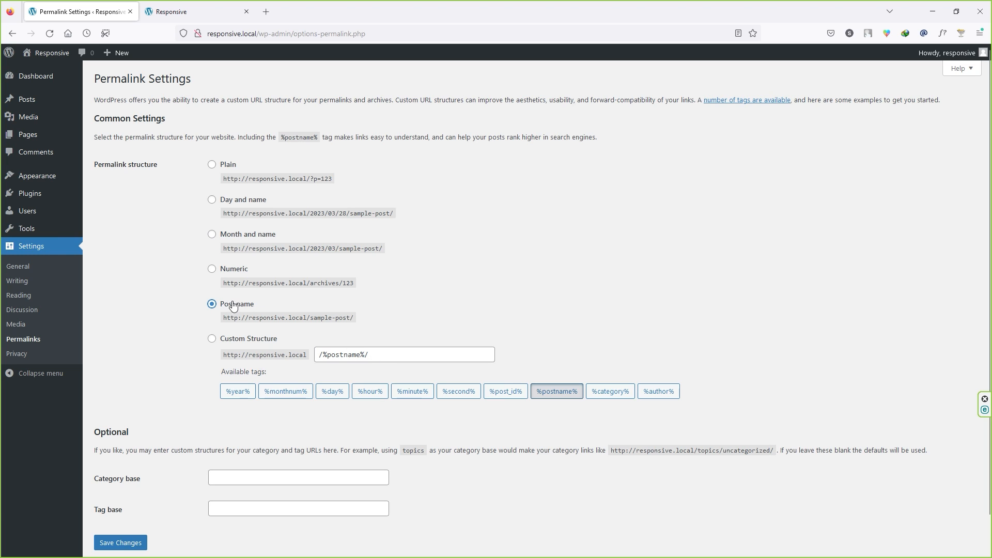
scroll(207, 308, "down", 2)
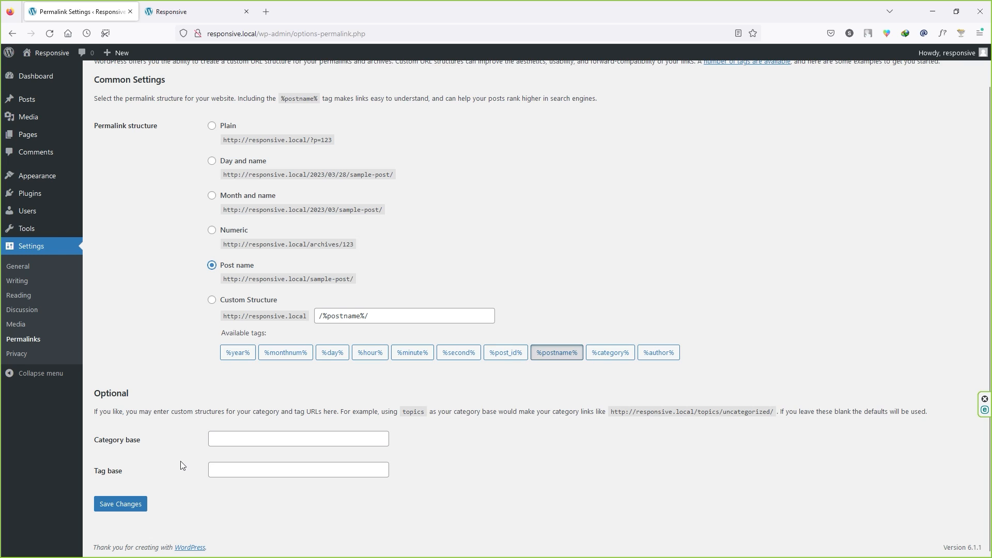
left_click(115, 506)
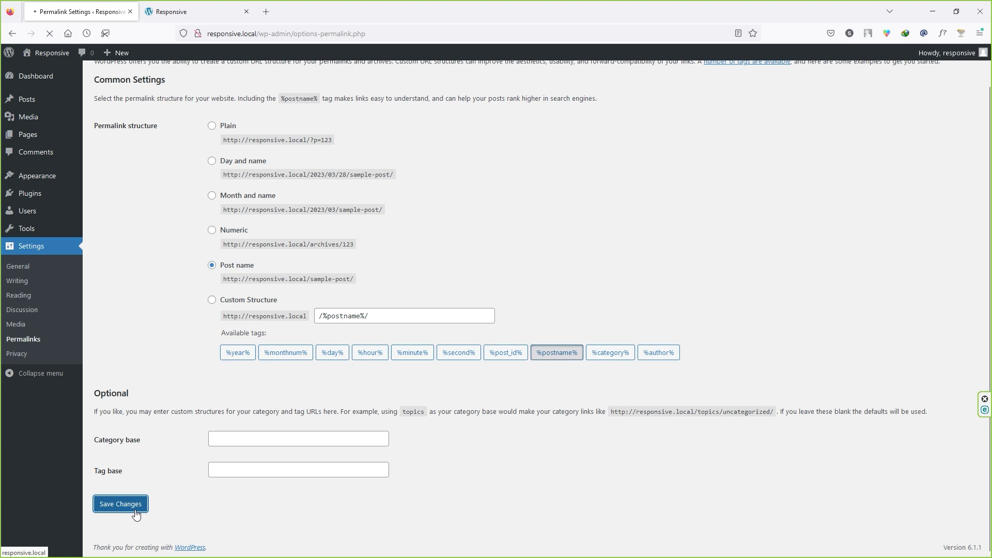
Examine which pages can serve as the privacy policy page in the privacy settings
left_click(26, 355)
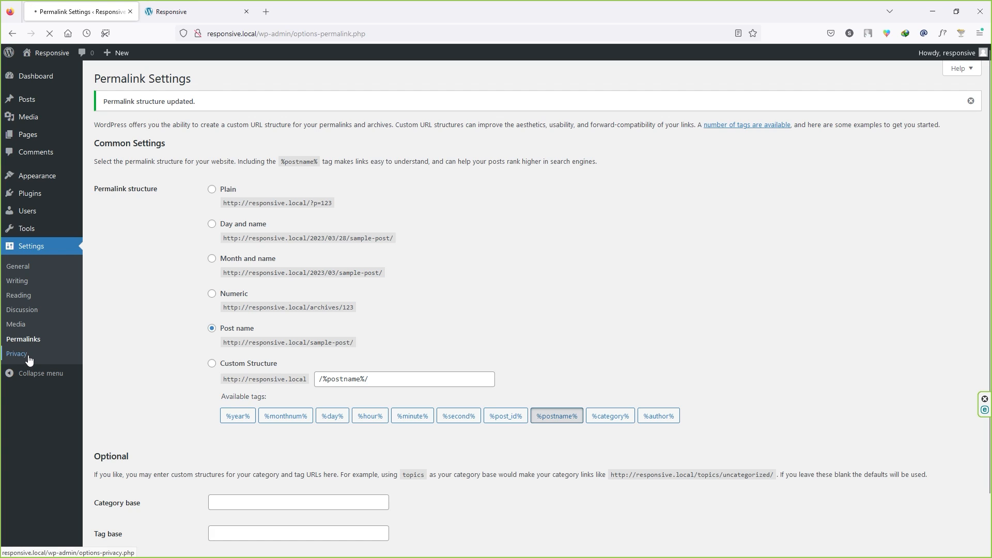
left_click(496, 347)
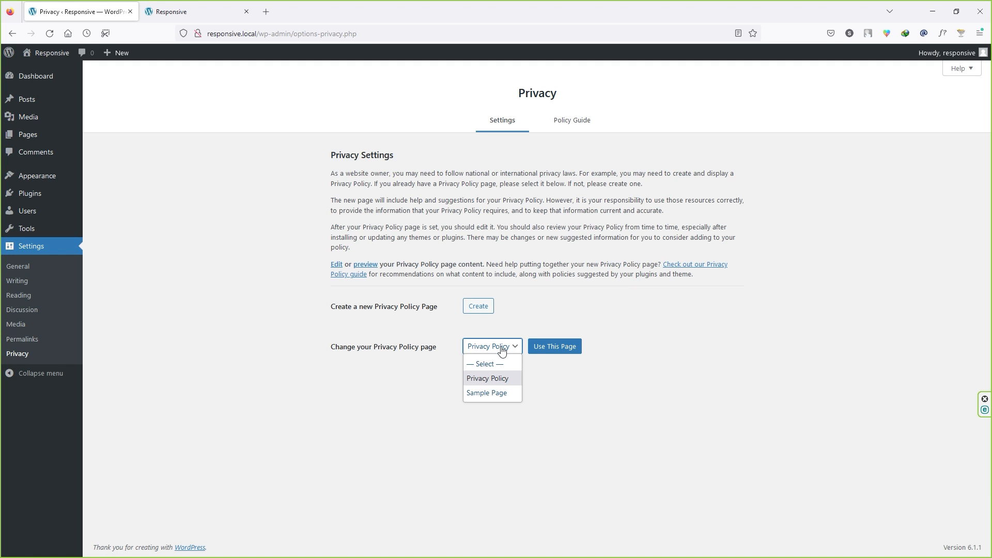
left_click(417, 395)
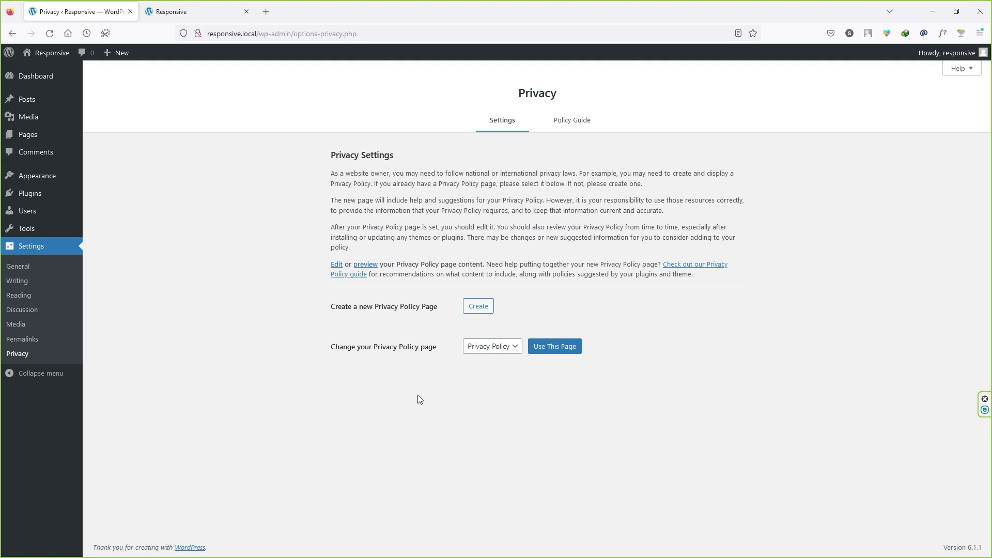
Look at the new page editor in a separate tab and leave it without saving a page
mouse_move(22, 105)
mouse_move(42, 135)
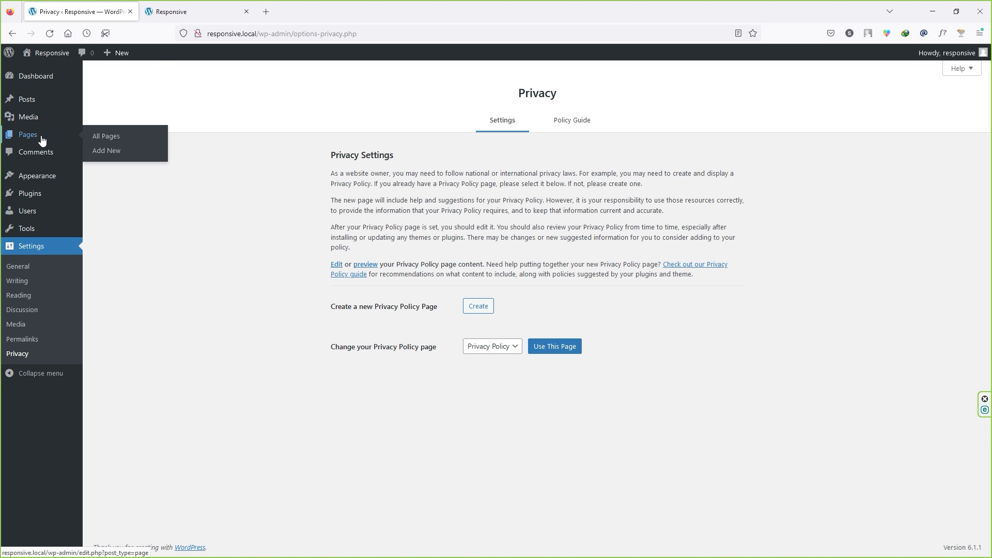
right_click(109, 155)
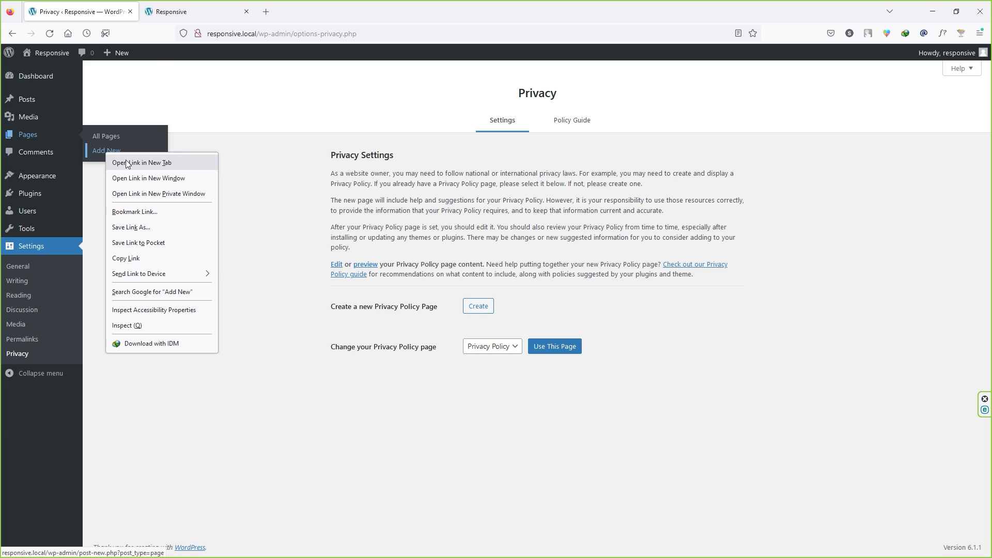
left_click(140, 160)
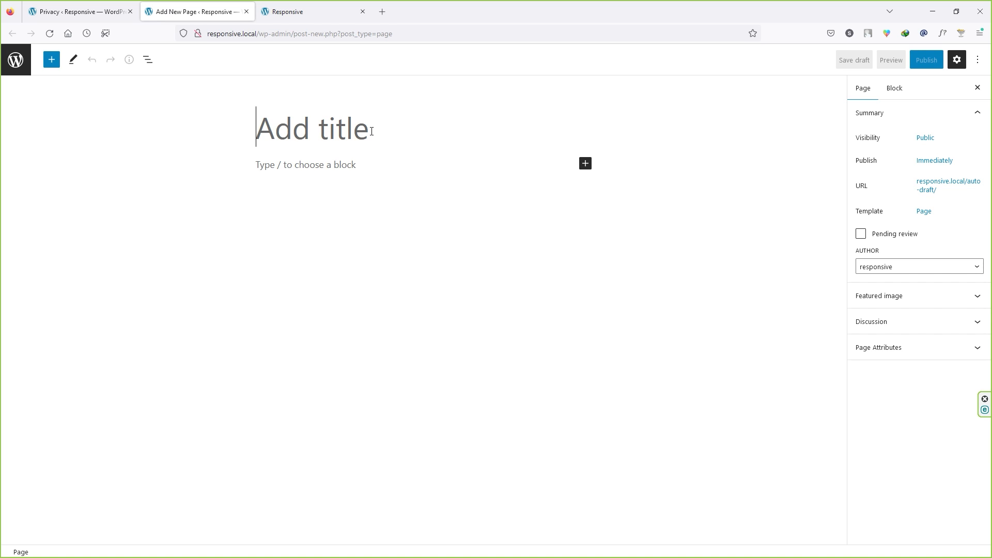
left_click(288, 167)
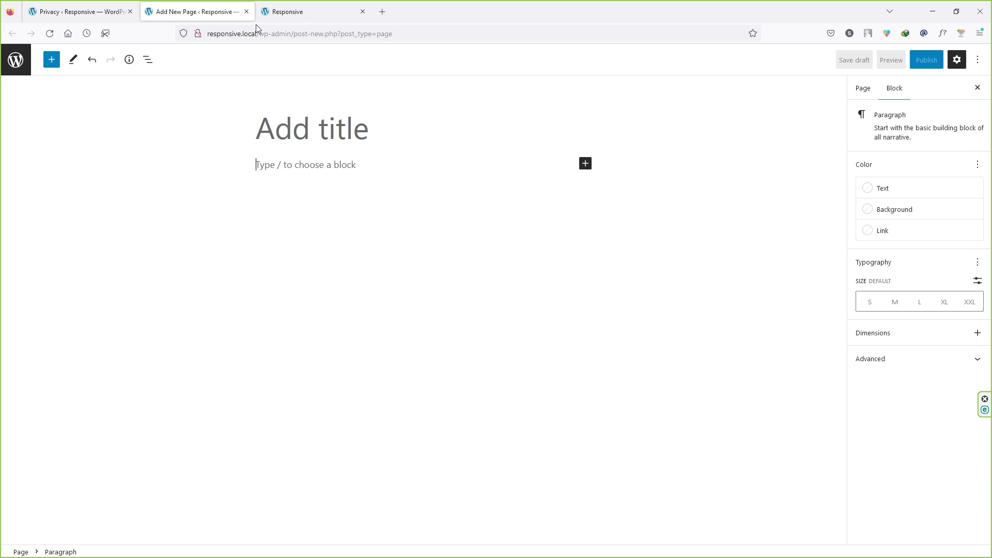
left_click(246, 11)
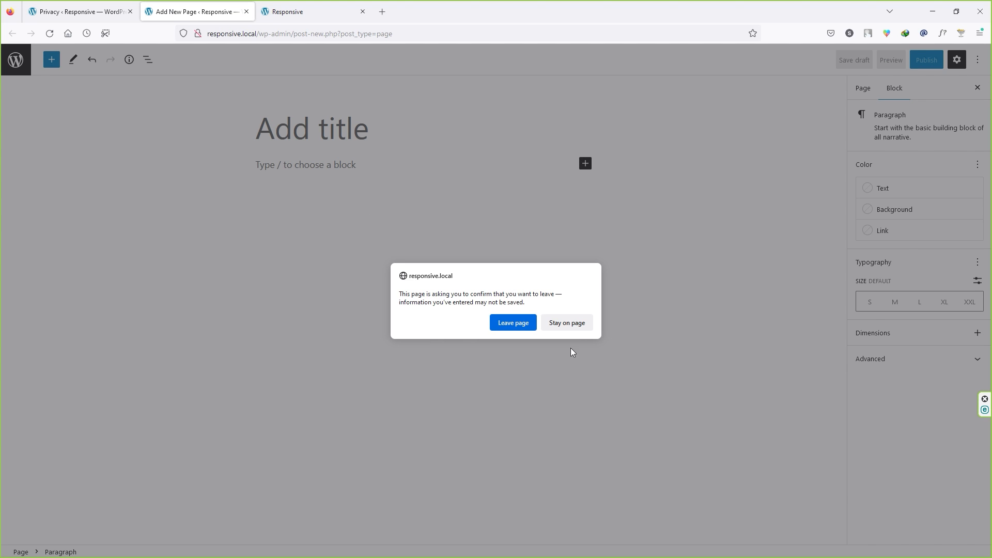
left_click(513, 323)
Choose Privacy Policy in the selector for the site's privacy policy page
left_click(481, 347)
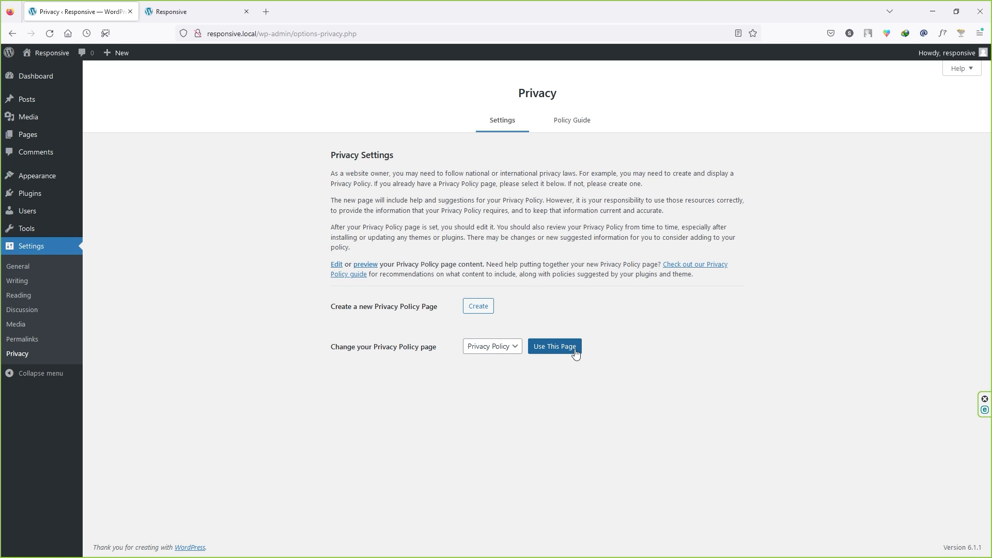
left_click(494, 347)
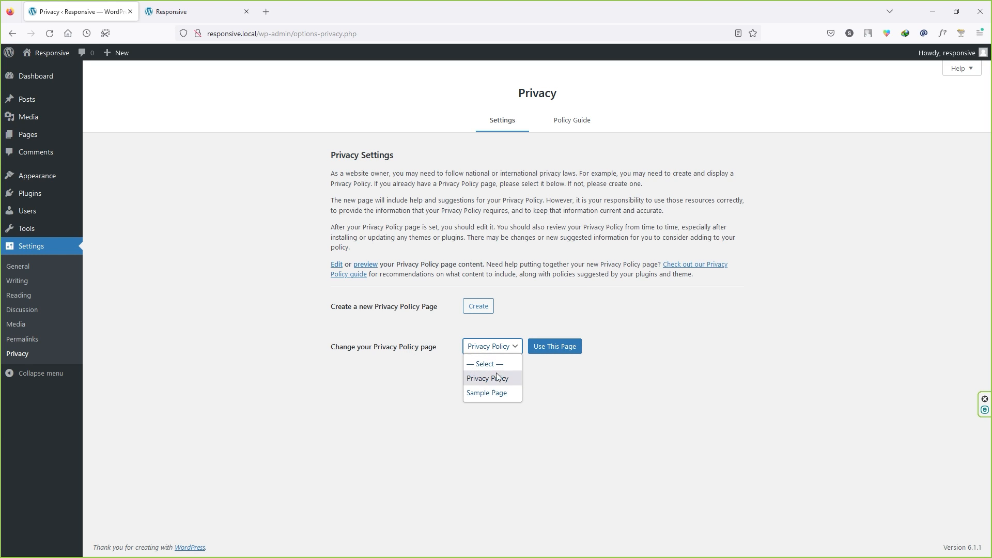
left_click(503, 378)
View the list of all existing pages in a separate tab and close it
mouse_move(29, 136)
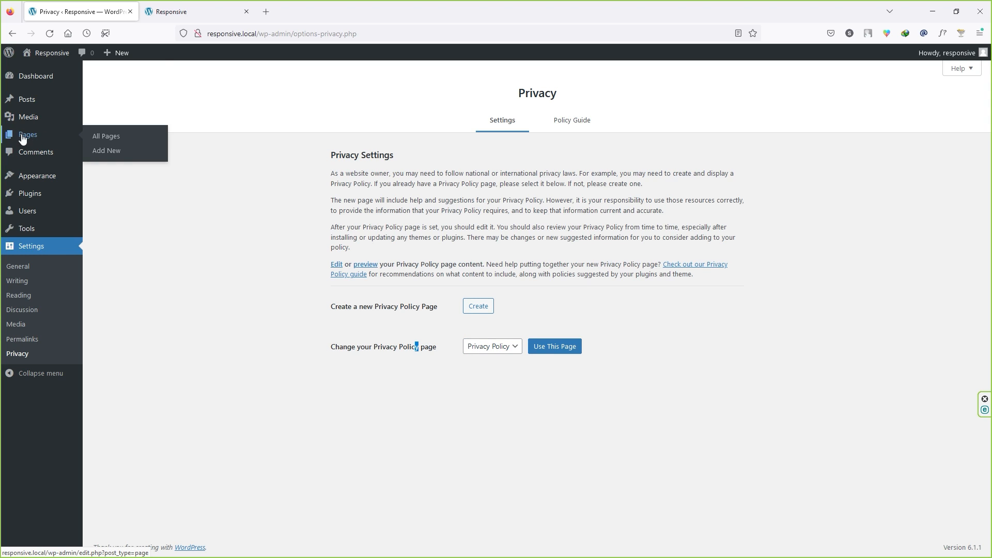
right_click(106, 136)
left_click(136, 140)
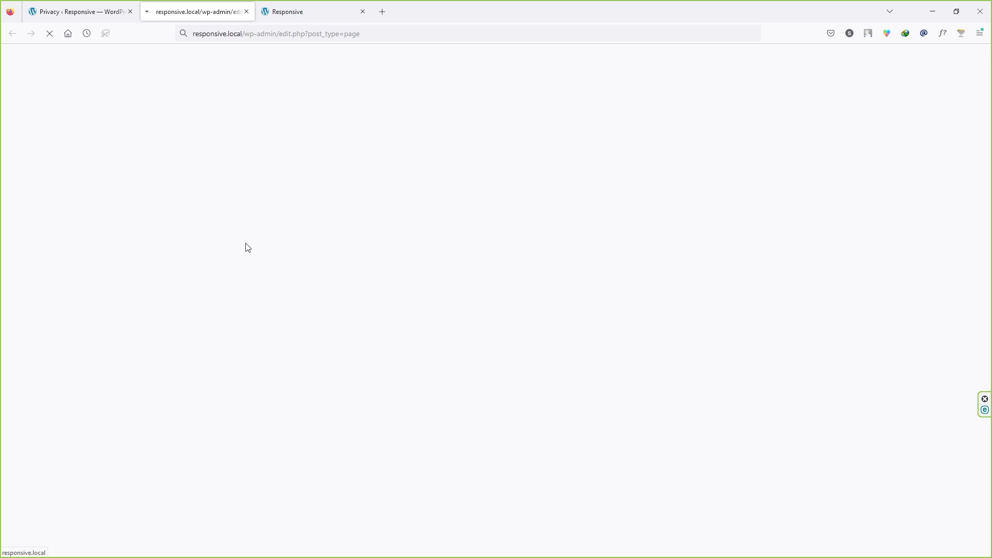
mouse_move(175, 175)
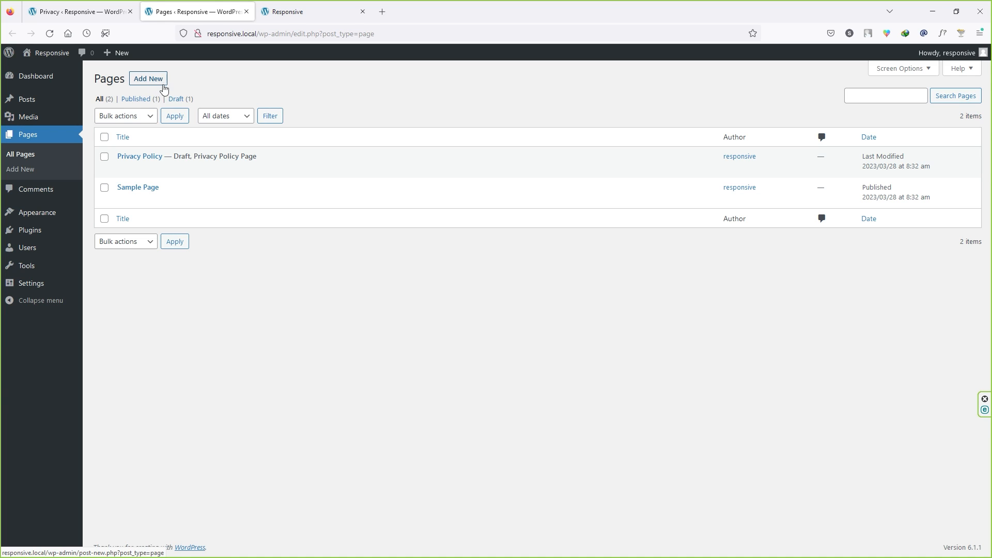
key("ctrl+w")
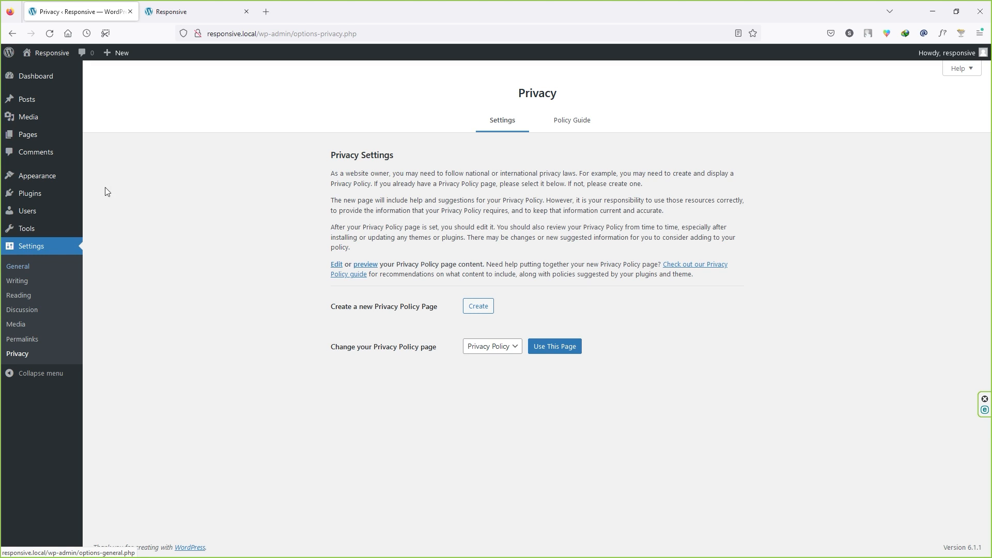
Return to the dashboard, replacing the old site tab with a fresh one to view the live front page before closing it
left_click(37, 80)
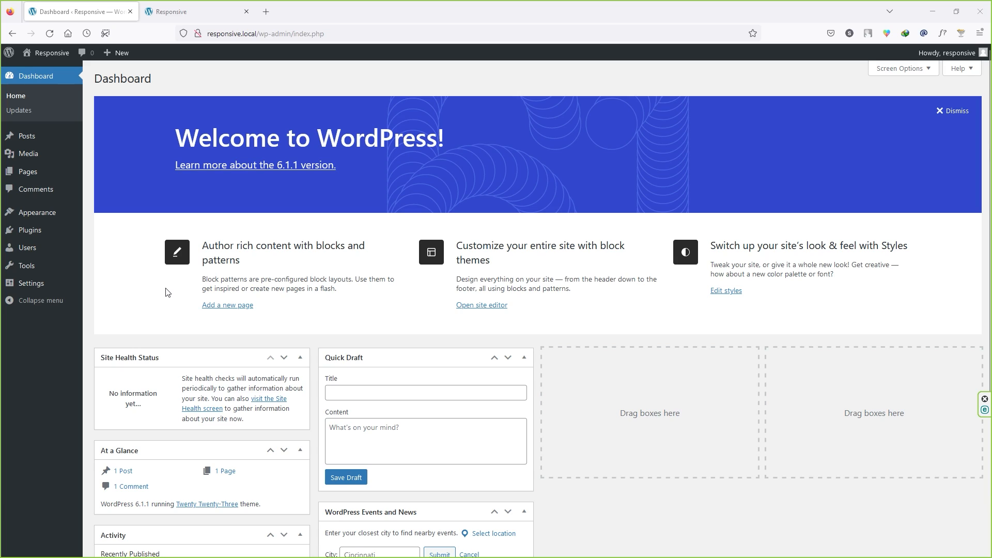
left_click(246, 12)
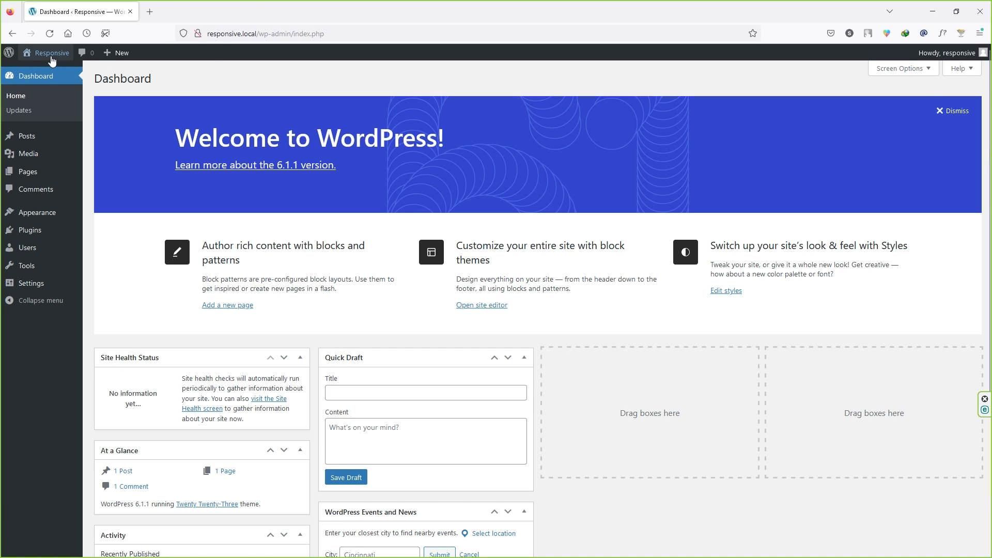
right_click(40, 70)
left_click(57, 81)
left_click(196, 12)
scroll(288, 289, "down", 3)
scroll(340, 279, "up", 2)
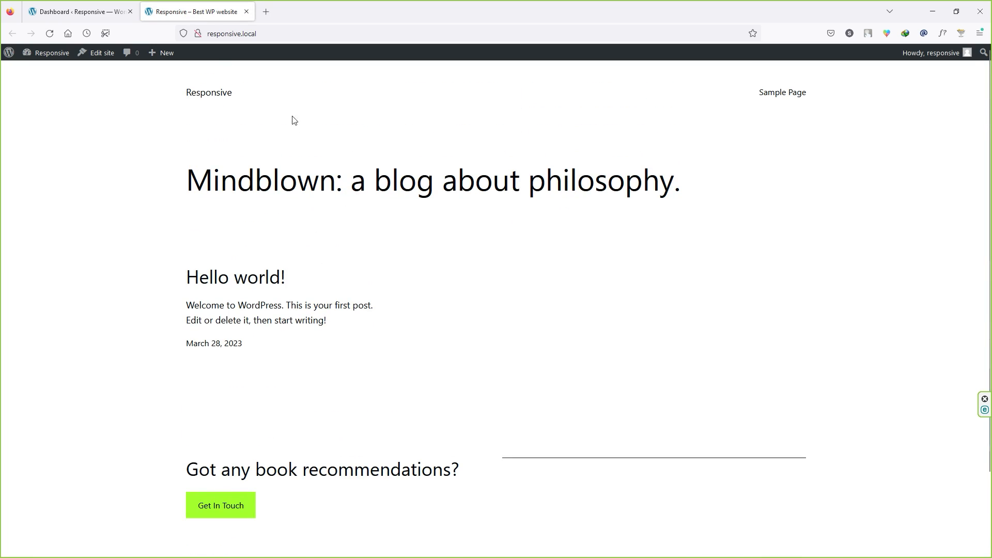
left_click(246, 11)
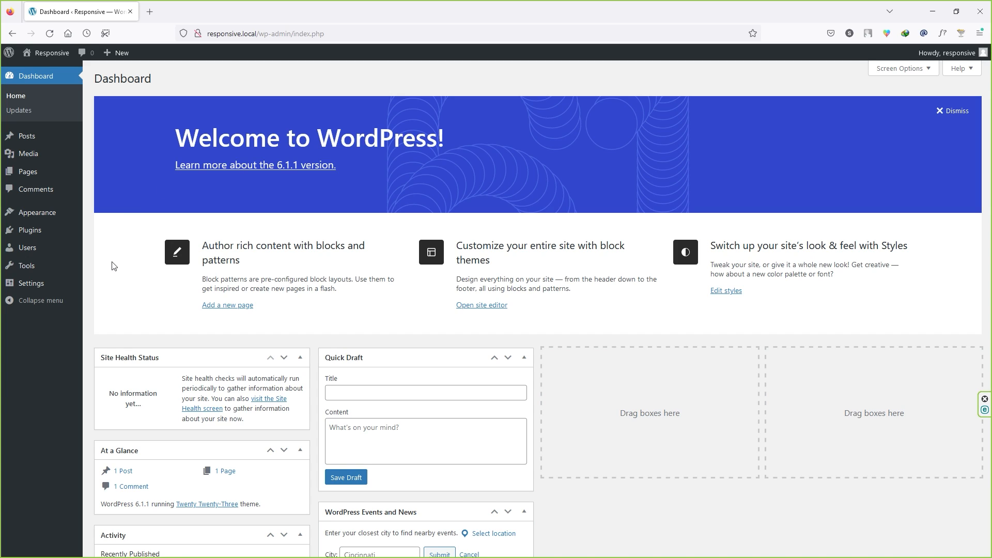
Delete the installed Twenty Twenty-Two and Twenty Twenty-One themes, confirming each deletion
mouse_move(67, 217)
left_click(112, 219)
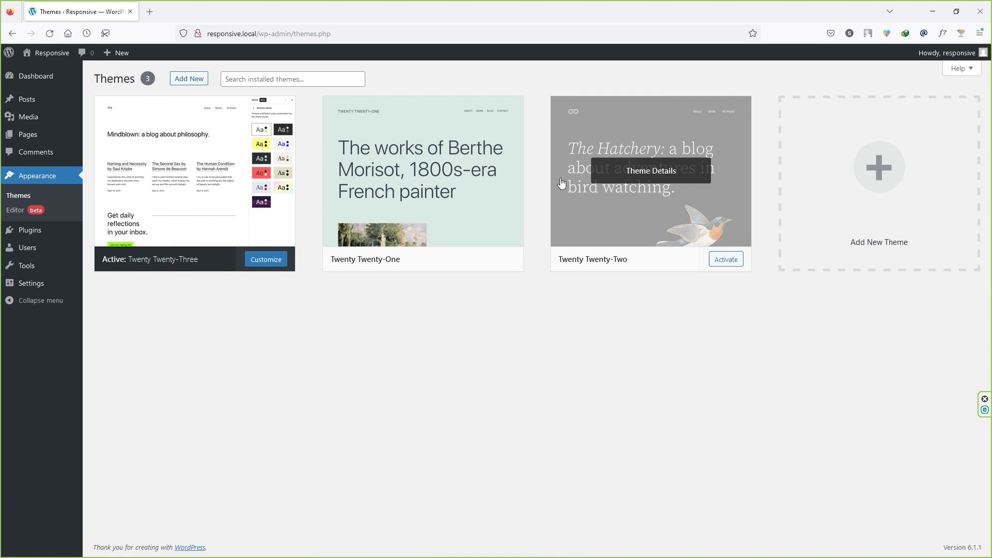
left_click(645, 194)
left_click(889, 530)
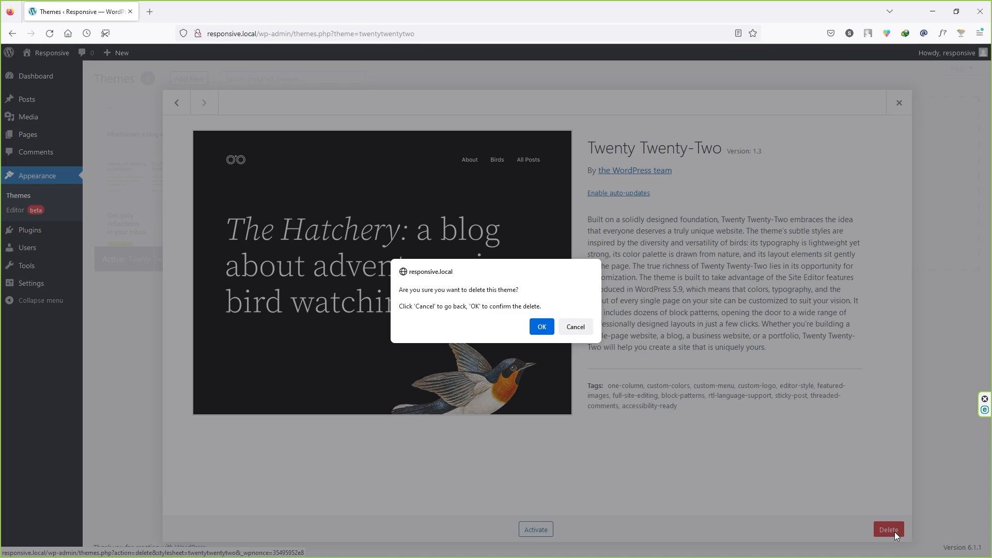
left_click(539, 327)
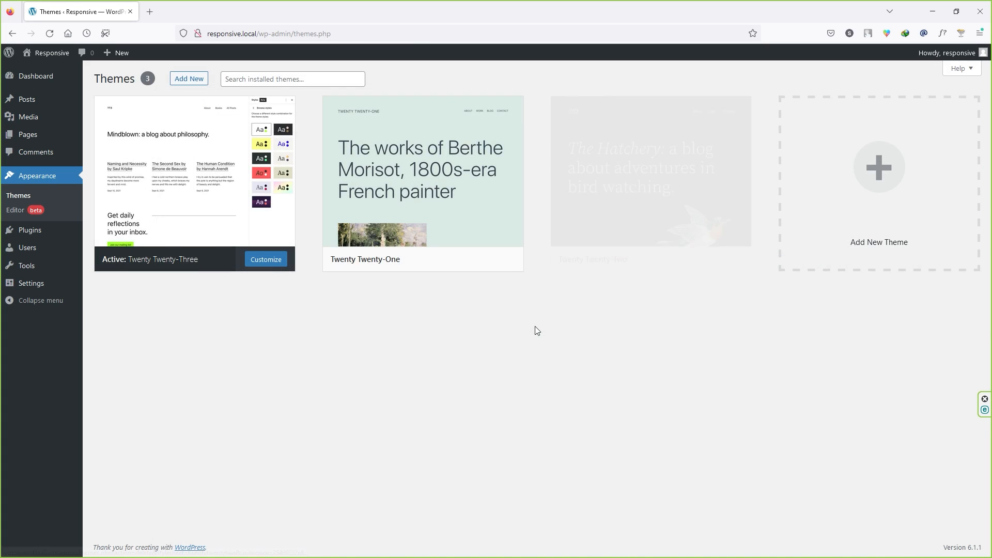
left_click(427, 172)
left_click(887, 529)
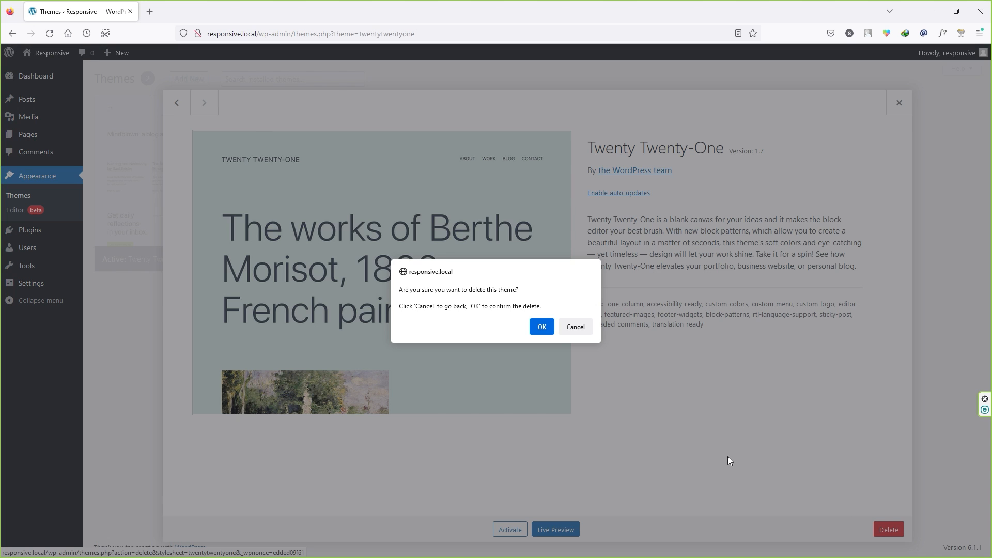
left_click(537, 327)
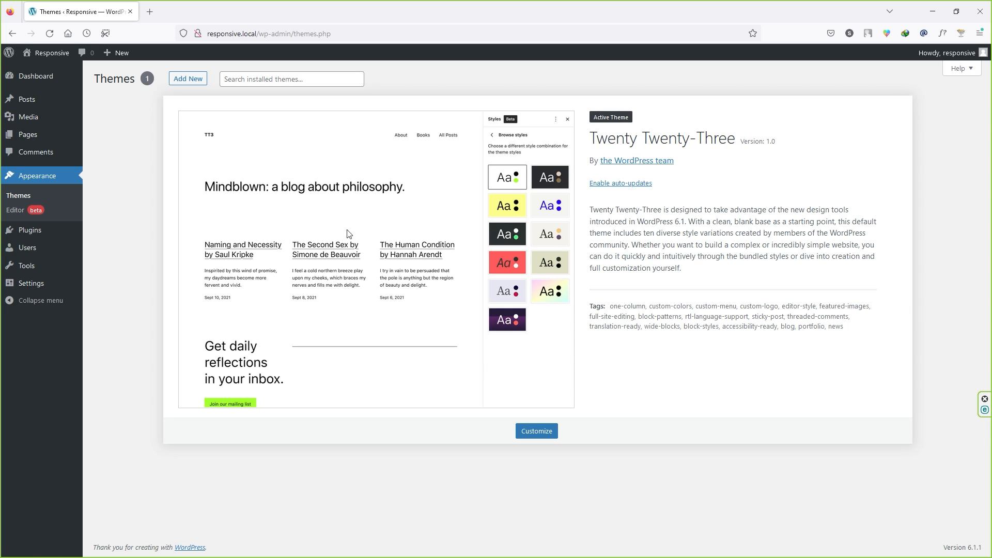
Search the theme directory for "responsive", then install and activate the Responsive theme
left_click(186, 79)
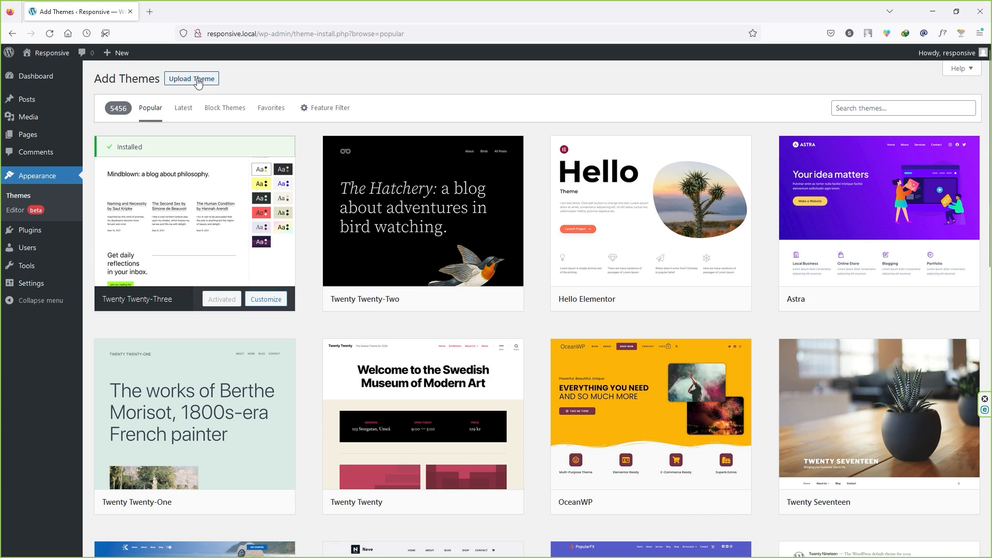
left_click(885, 109)
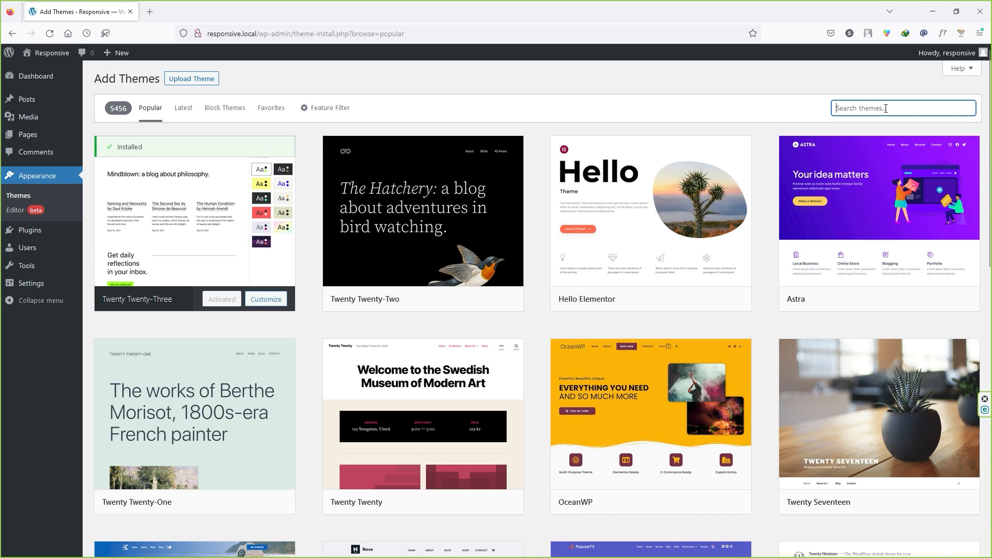
type("responsive")
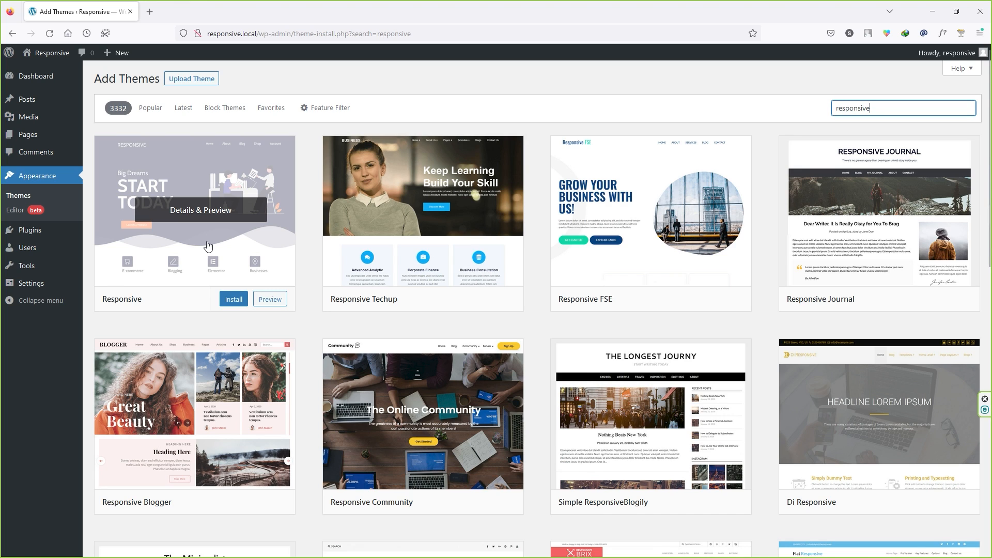
left_click(233, 299)
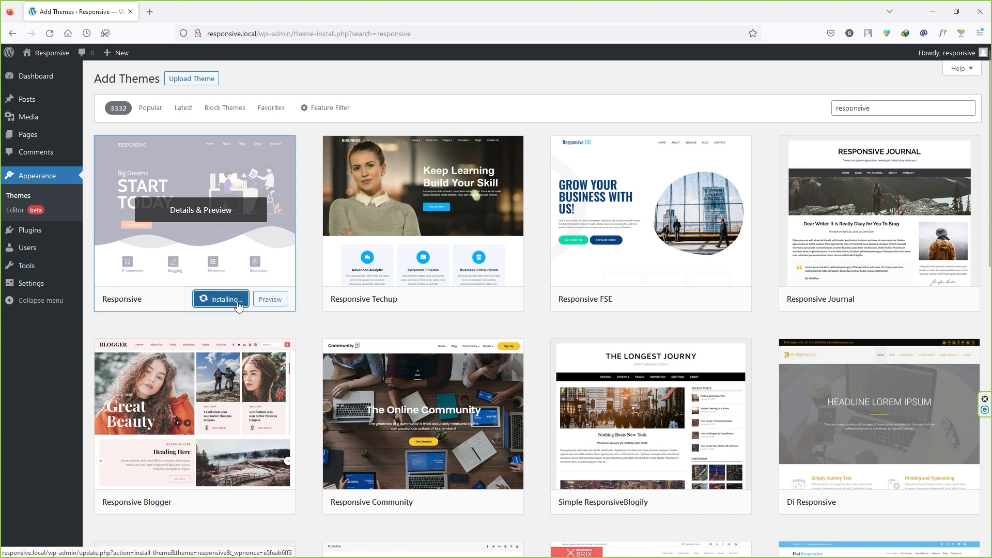
left_click(218, 300)
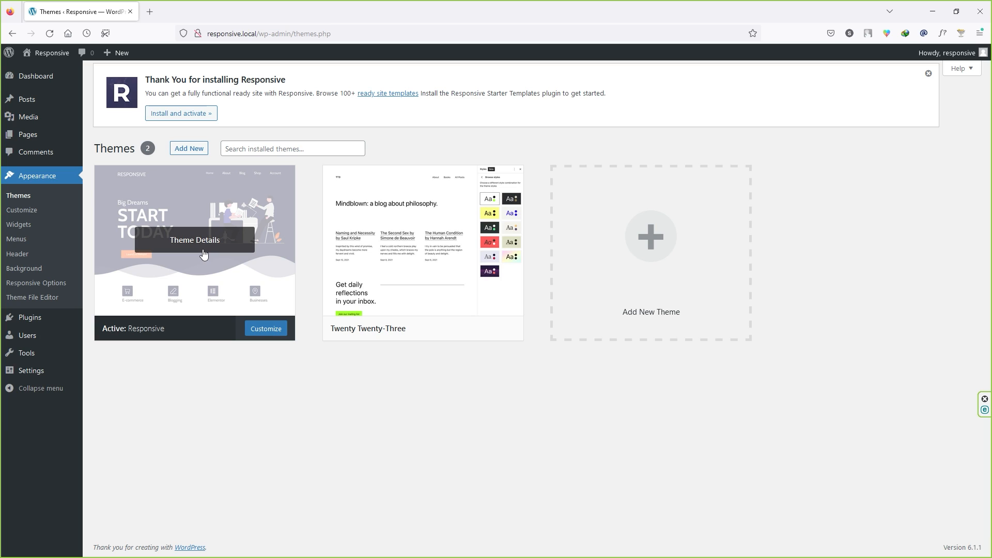
Install and activate the Responsive Starter Templates plugin and skip its introductory tour
mouse_move(34, 323)
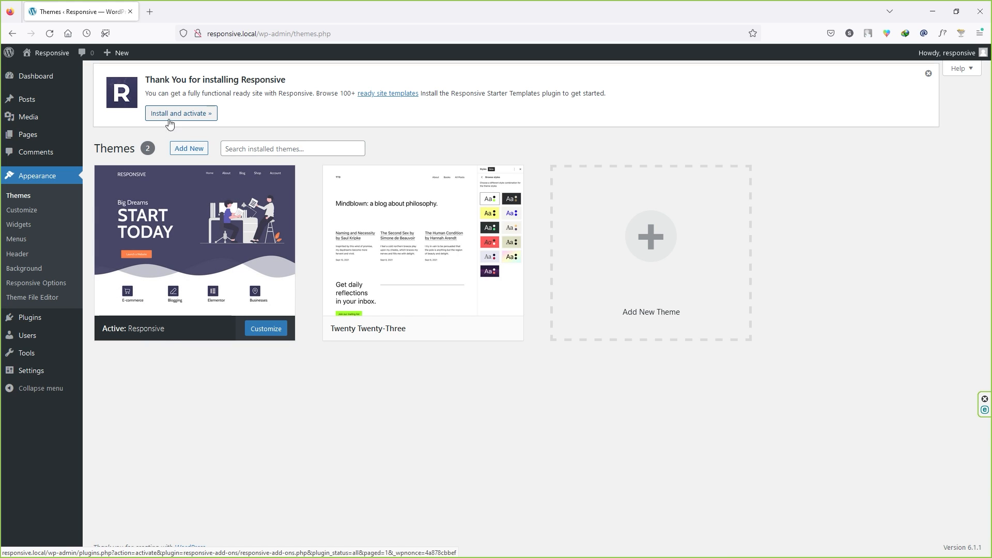
left_click(199, 117)
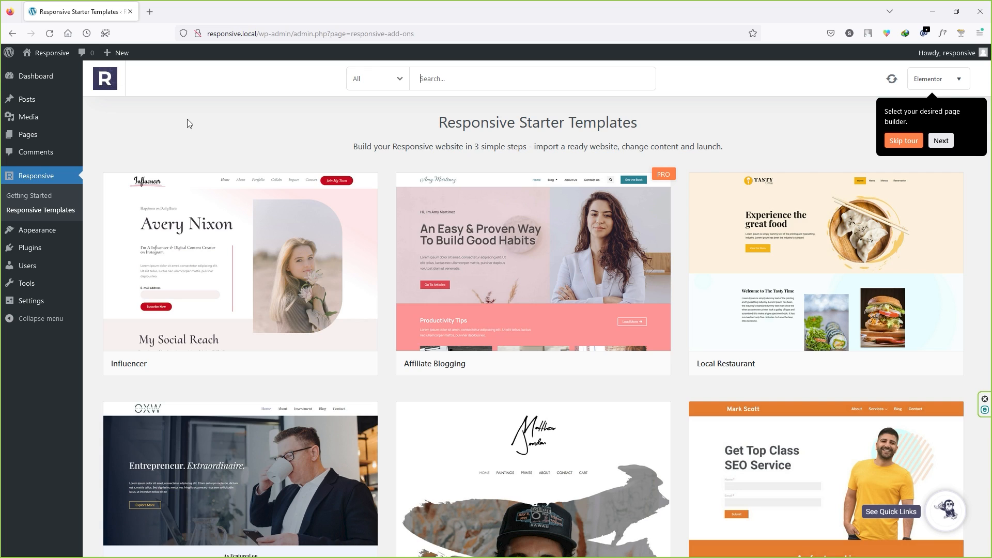
left_click(909, 141)
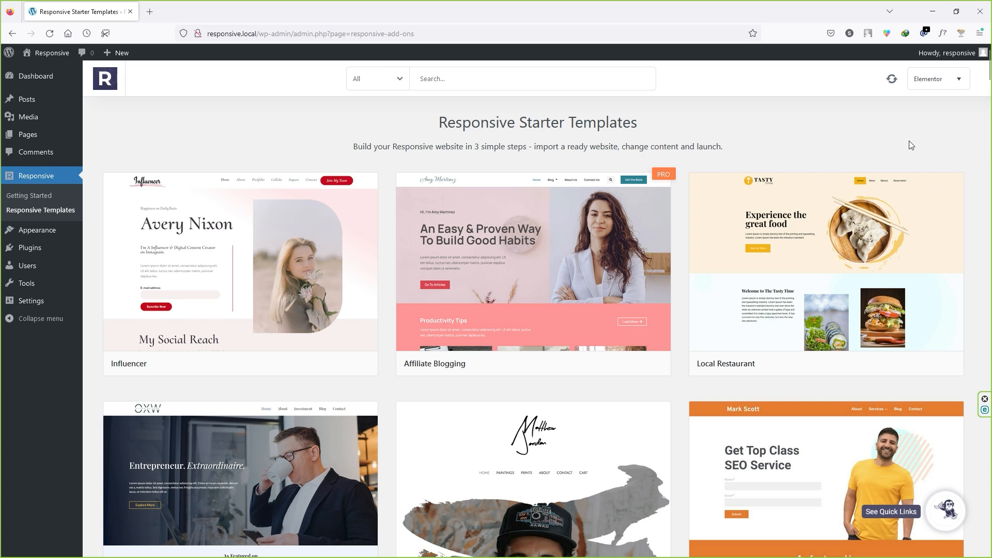
Check the page builder choices, filter the starter templates to Free, and look through the list
left_click(956, 82)
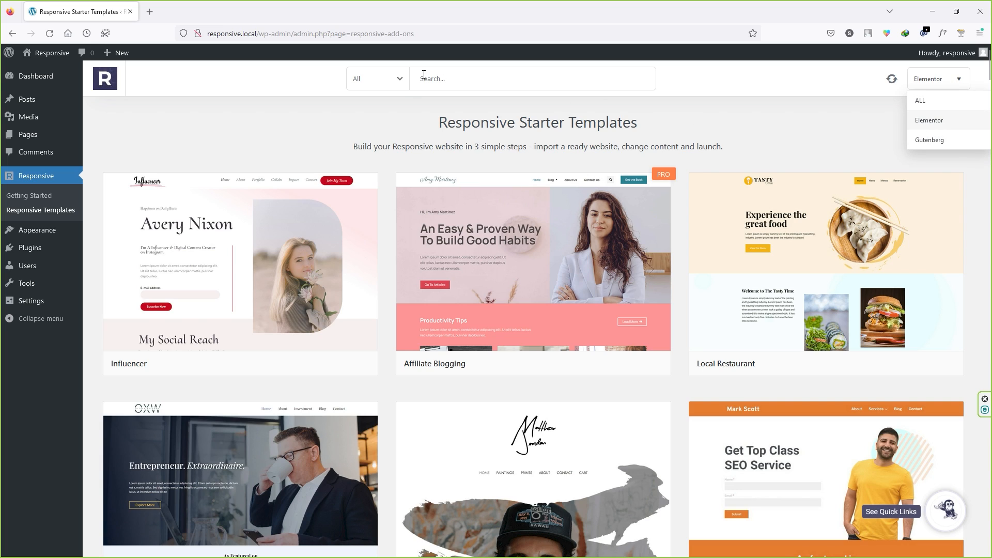
left_click(400, 82)
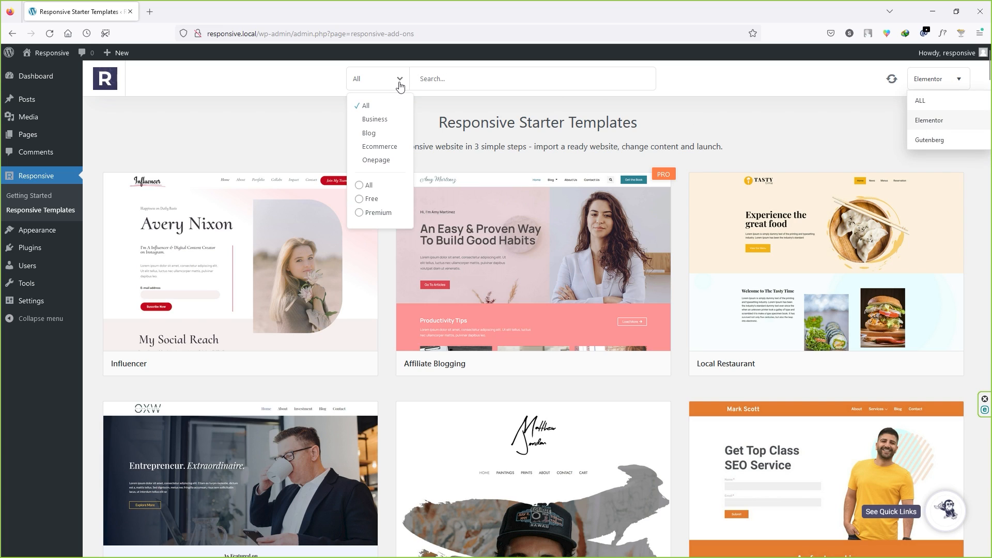
left_click(371, 199)
scroll(383, 213, "down", 20)
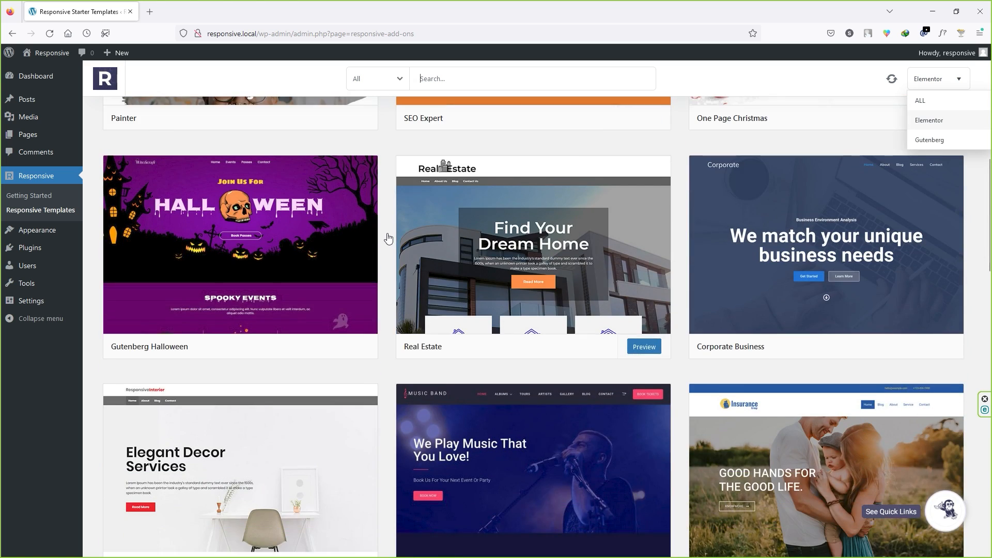
scroll(388, 238, "down", 8)
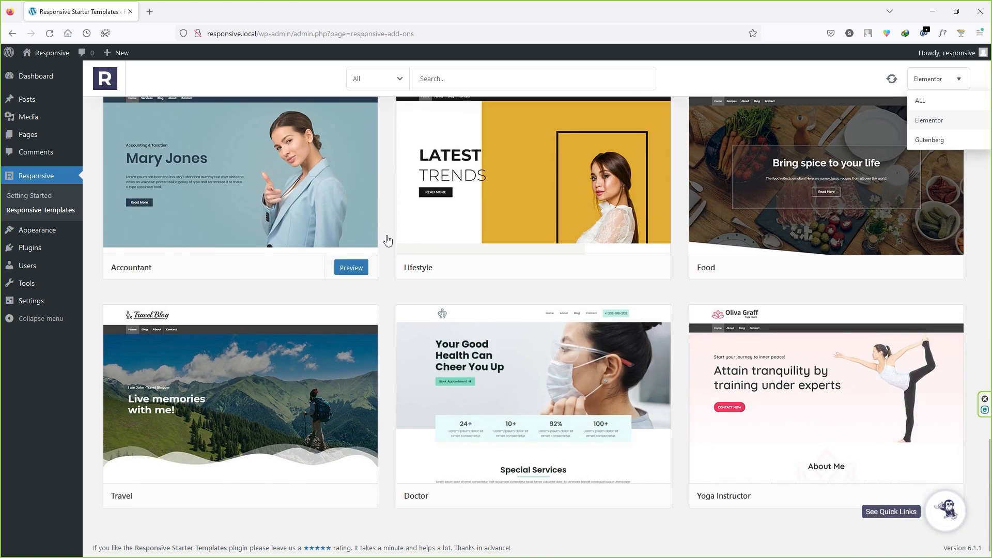
scroll(388, 239, "up", 12)
scroll(388, 239, "up", 20)
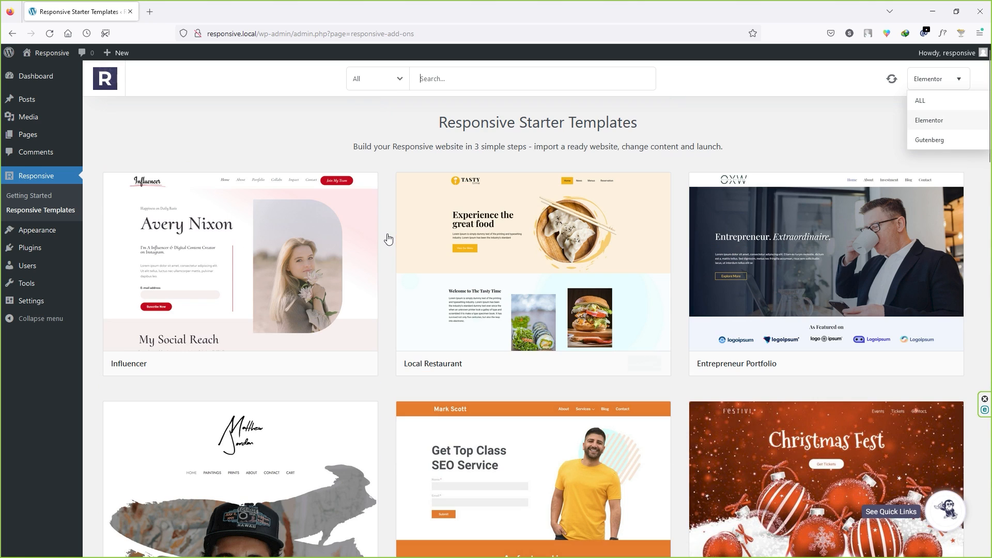
Filter the starter templates to Premium, browse them, and return the filter to Free
left_click(379, 80)
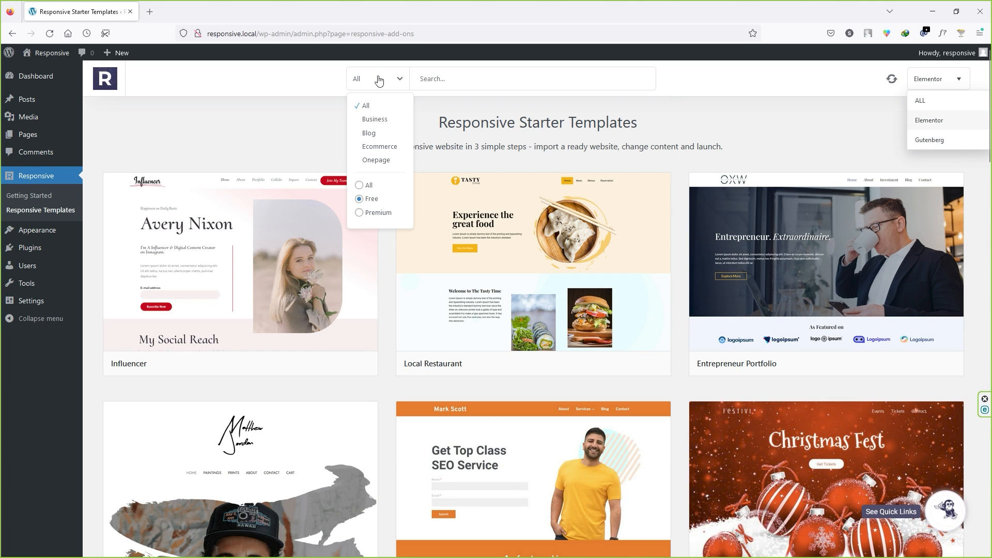
left_click(377, 212)
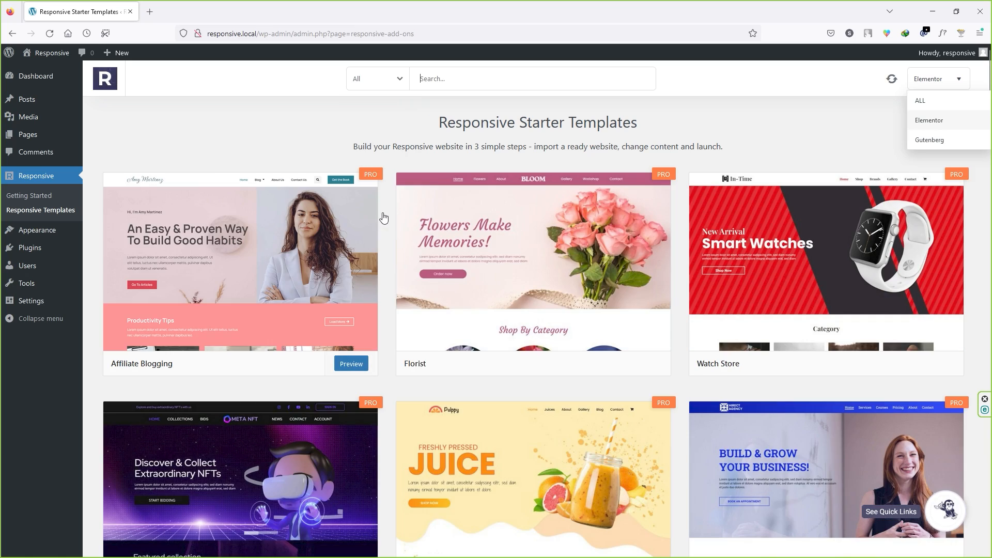
scroll(411, 343, "down", 6)
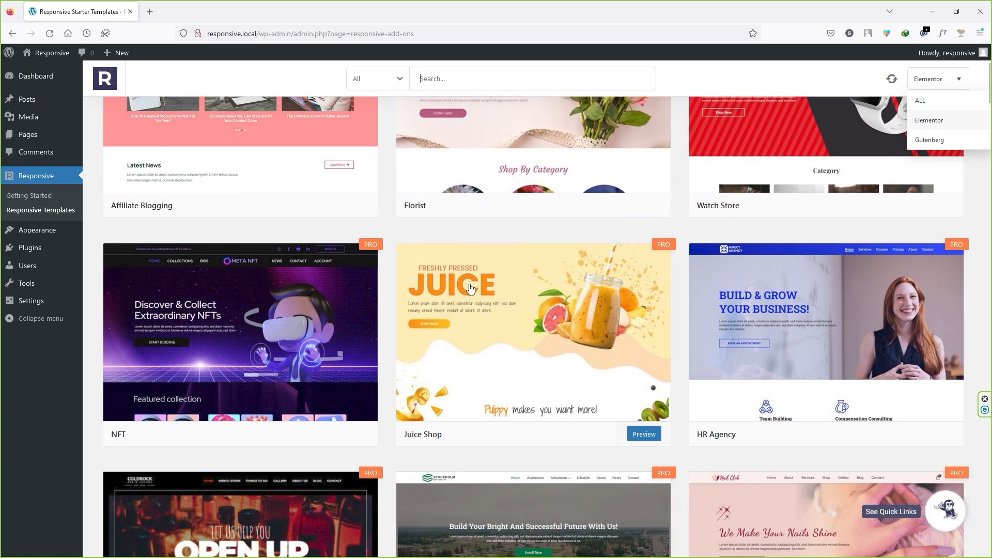
scroll(411, 344, "down", 5)
scroll(411, 344, "up", 15)
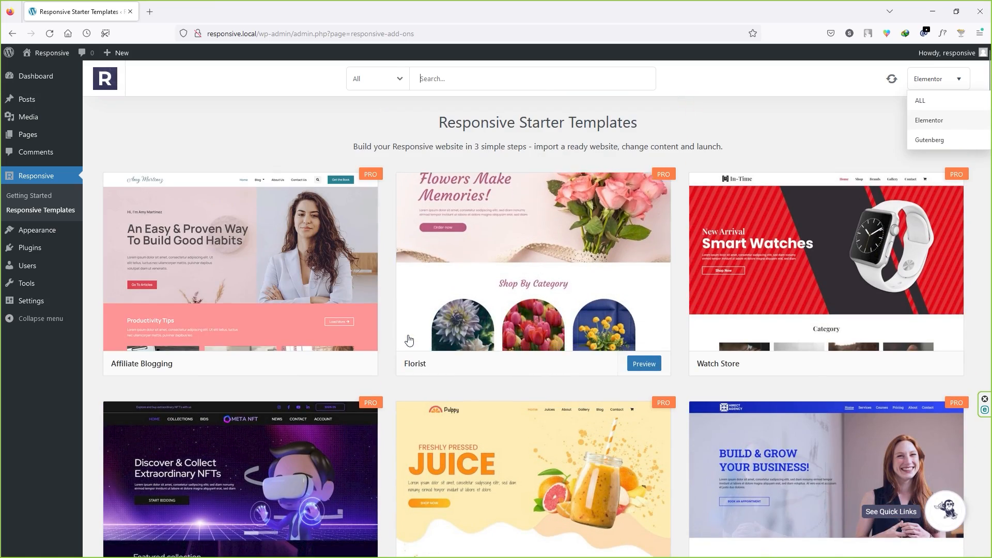
left_click(386, 82)
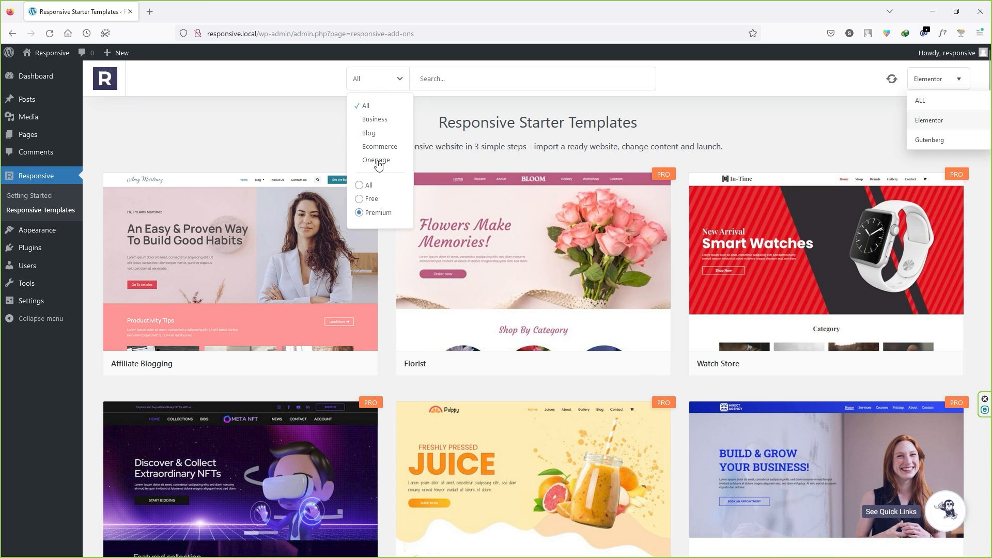
left_click(371, 200)
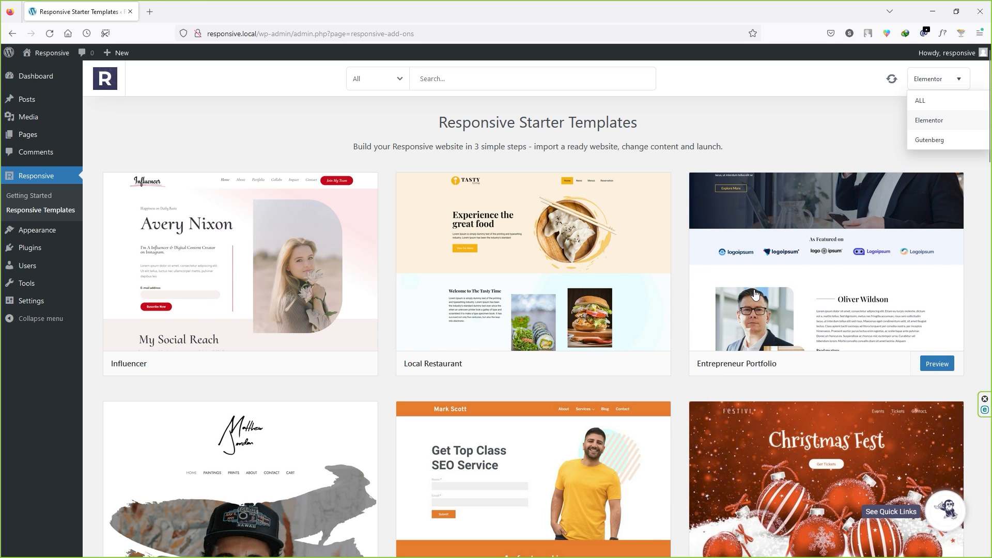
Preview the Entrepreneur Portfolio template and import it as a full site with Delete Previous Import enabled
left_click(754, 293)
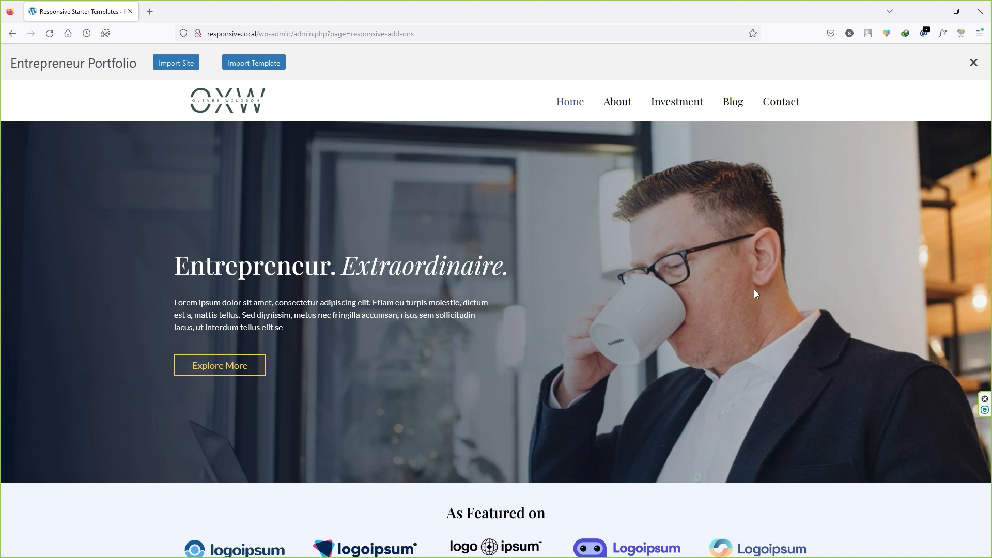
scroll(401, 212, "down", 10)
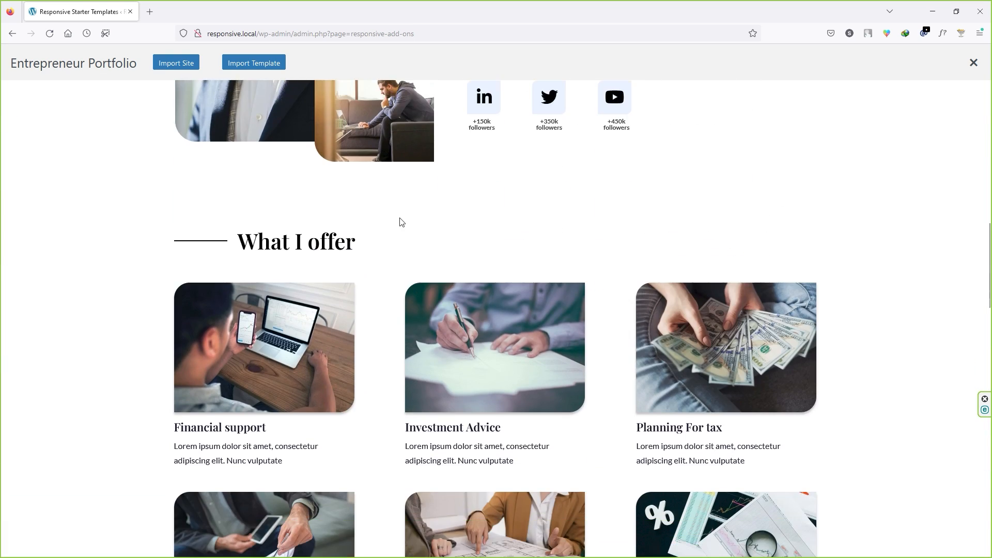
scroll(401, 222, "down", 15)
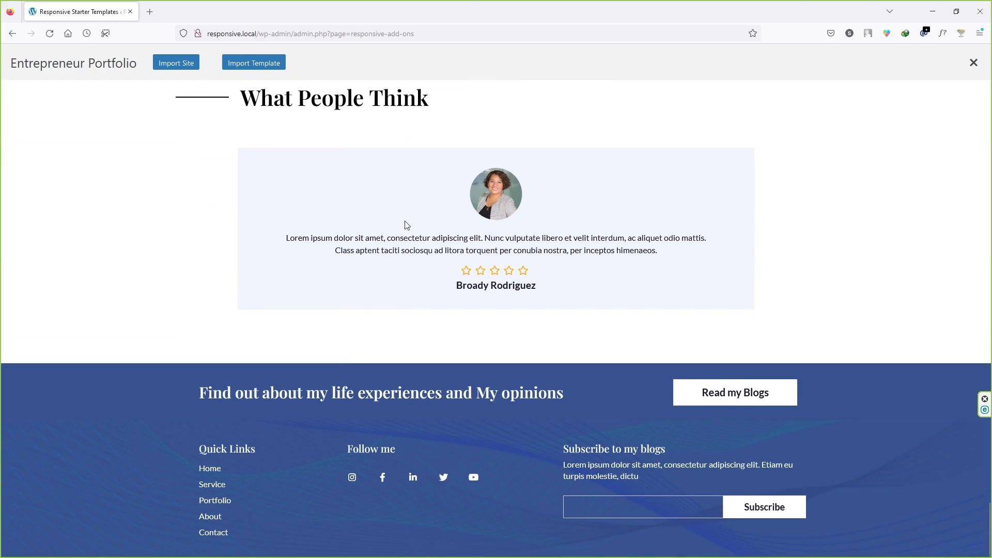
scroll(521, 279, "up", 15)
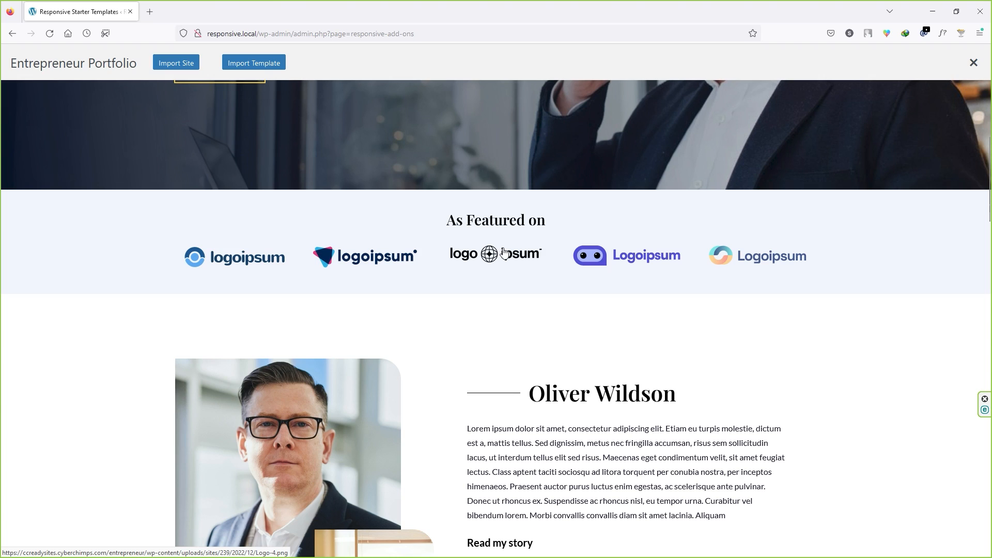
left_click(177, 66)
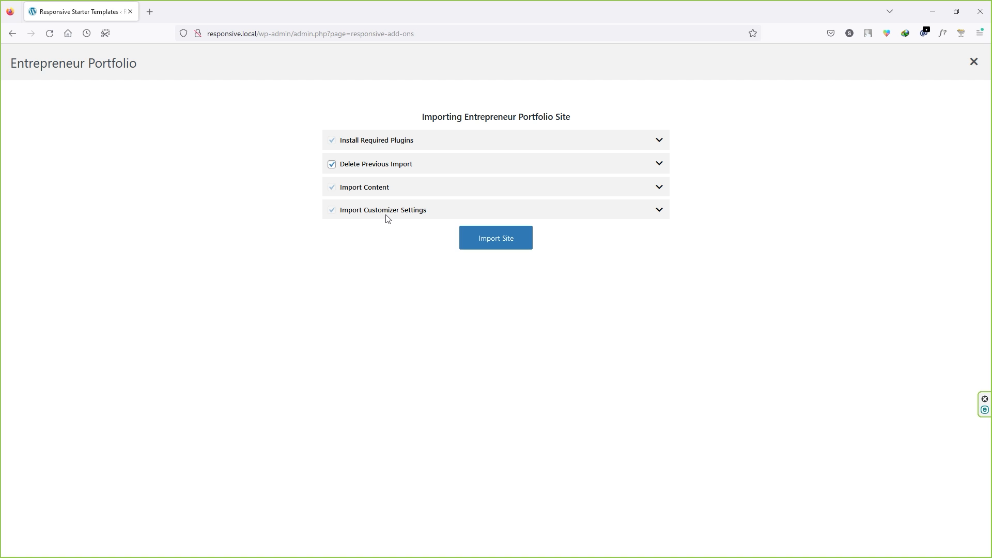
left_click(492, 243)
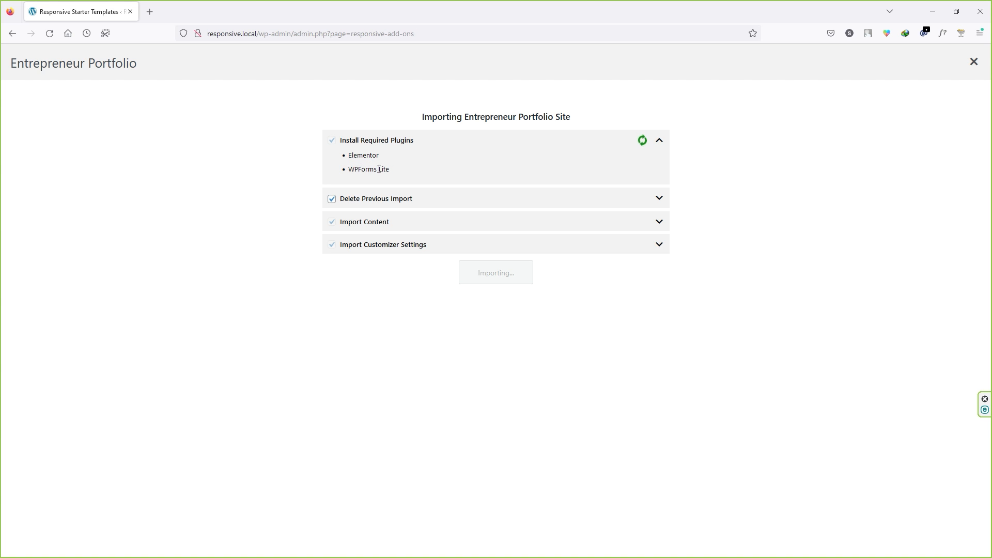
Review the import details for required plugins, previous import deletion, content, and customizer settings
left_click_drag(388, 169, 350, 168)
left_click(392, 169)
left_click(660, 203)
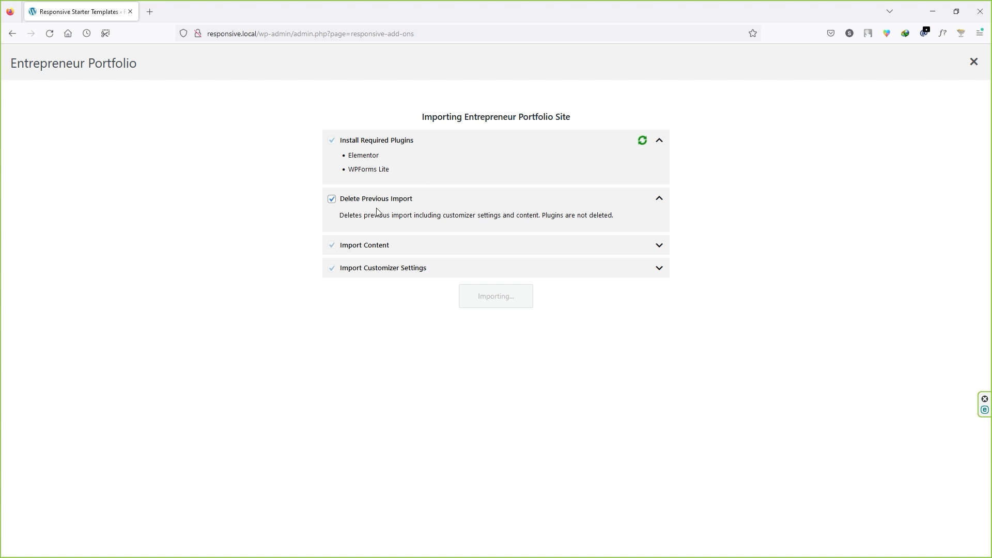
left_click(660, 247)
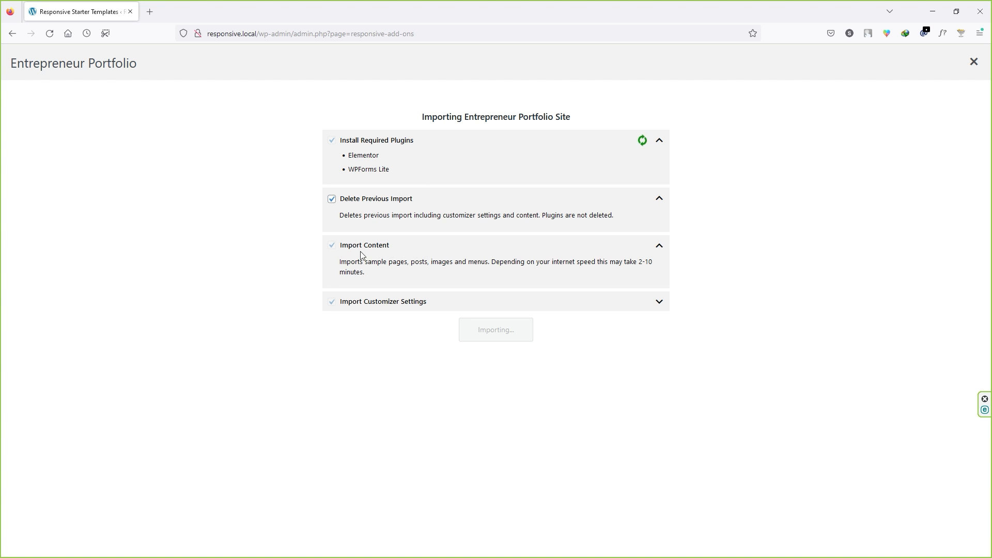
left_click(661, 303)
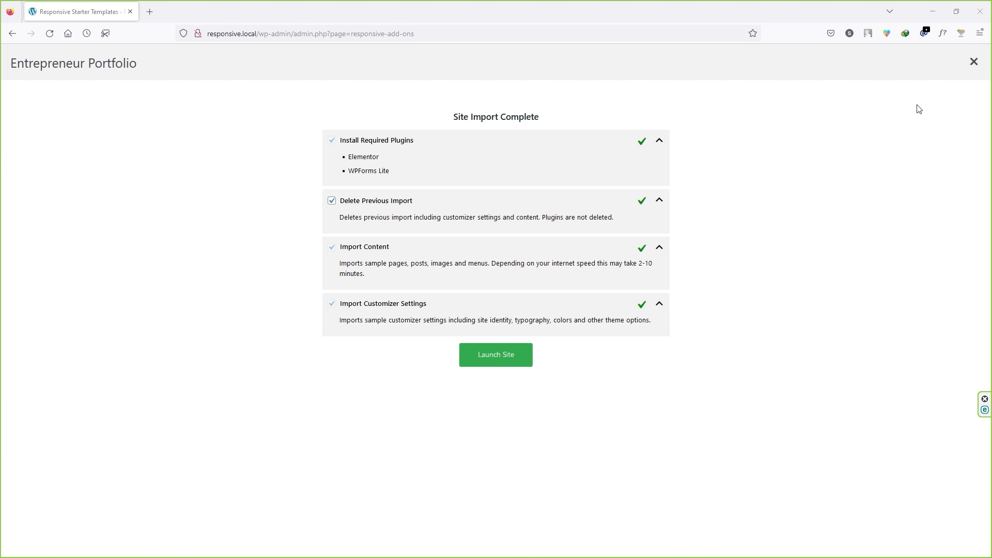
Launch the imported Entrepreneur Portfolio site and highlight its web address
left_click(514, 361)
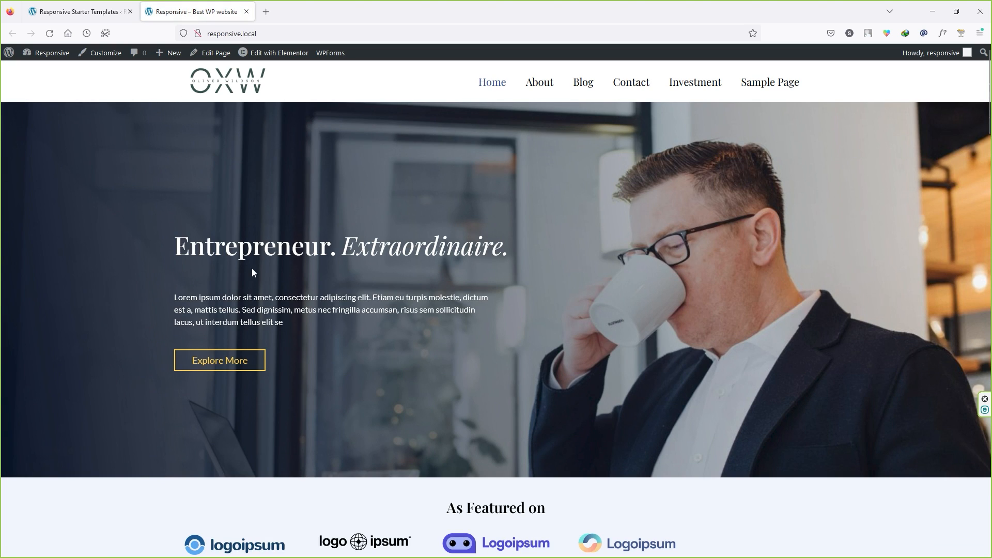
left_click(238, 34)
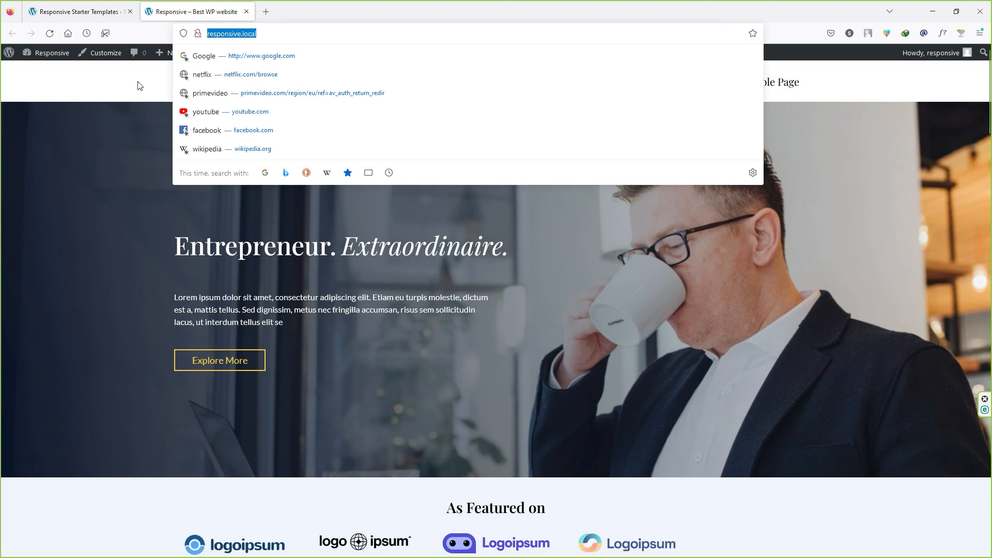
Review the launched Entrepreneur Portfolio home page from the hero section down to the footer
left_click(139, 85)
scroll(342, 219, "down", 15)
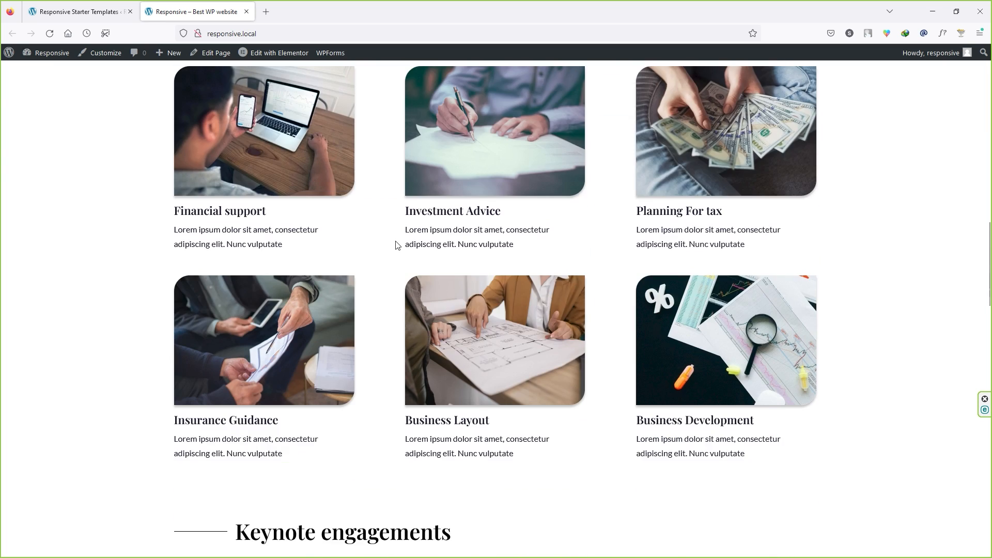
scroll(396, 245, "down", 20)
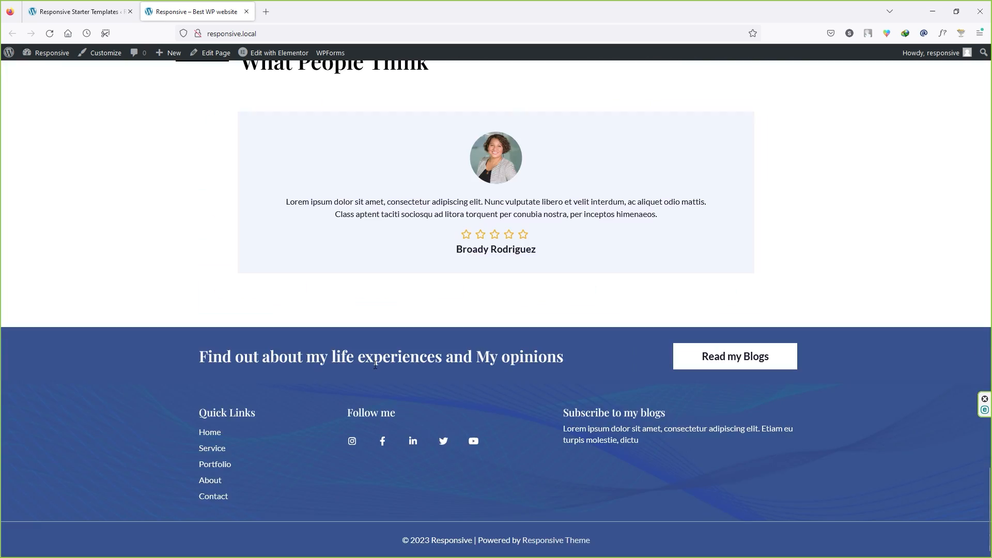
scroll(375, 365, "up", 20)
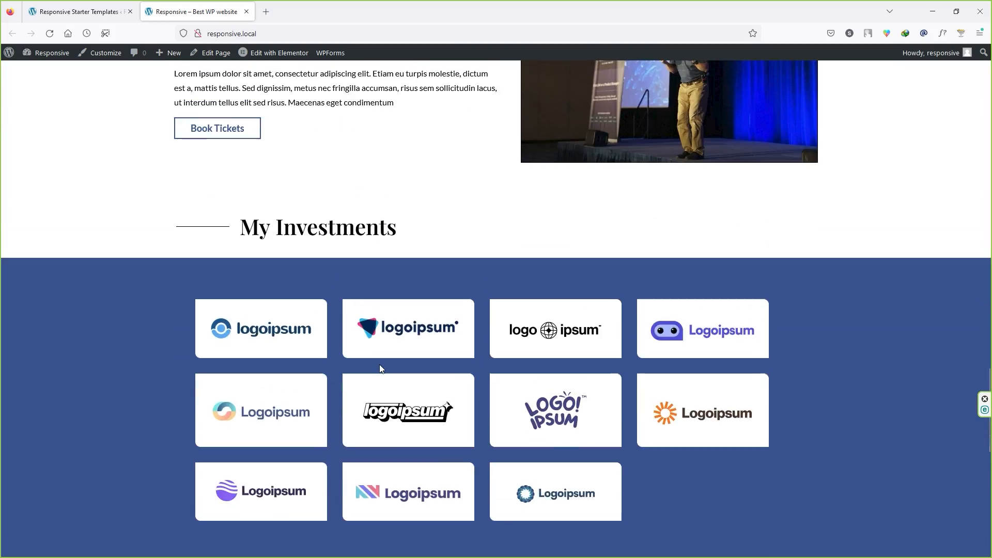
scroll(381, 368, "up", 15)
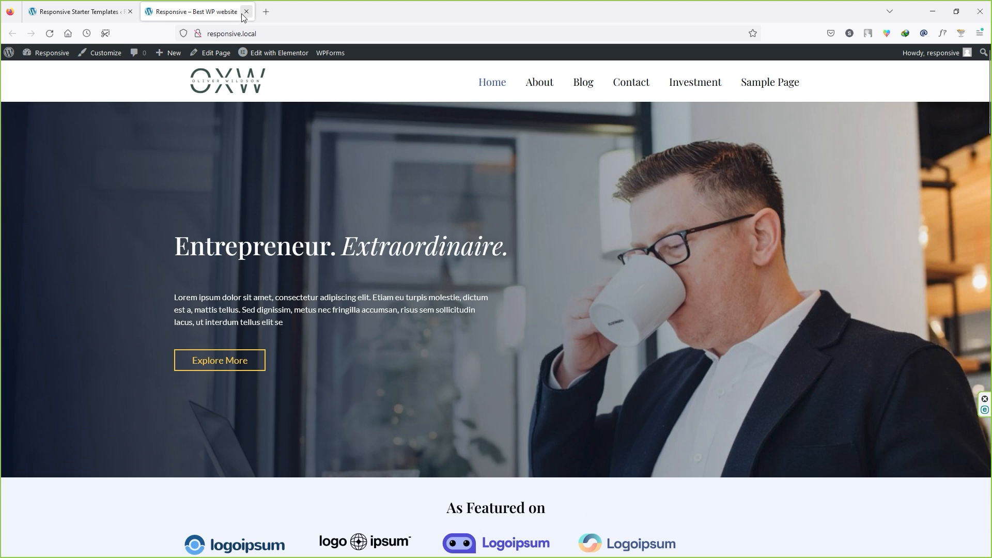
Close the launched site and the import summary, and return to the WordPress dashboard
left_click(245, 12)
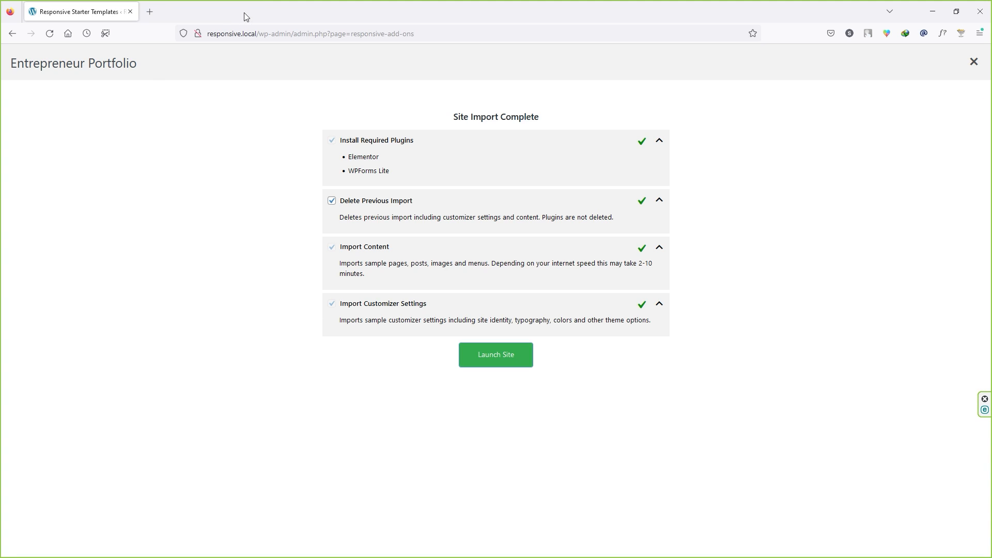
left_click(974, 64)
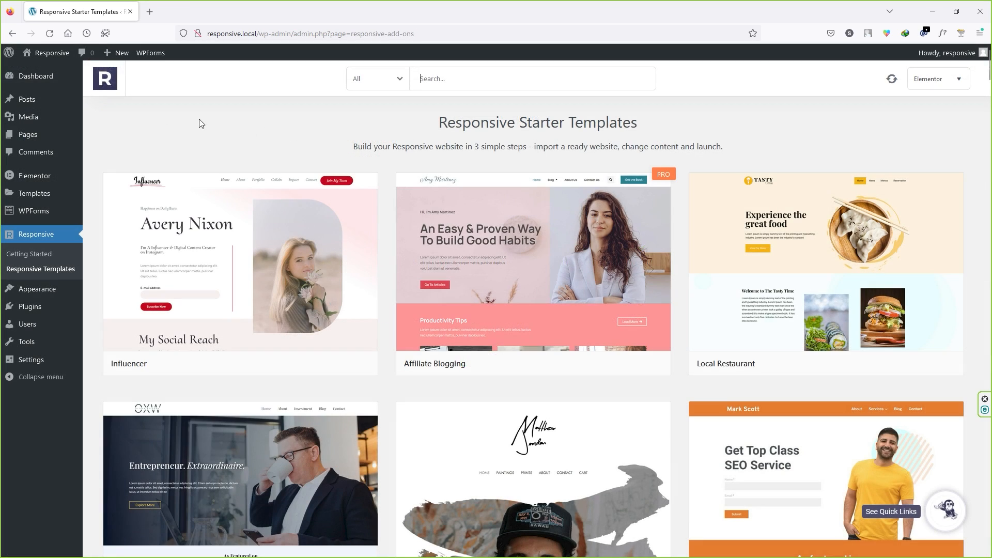
left_click(46, 78)
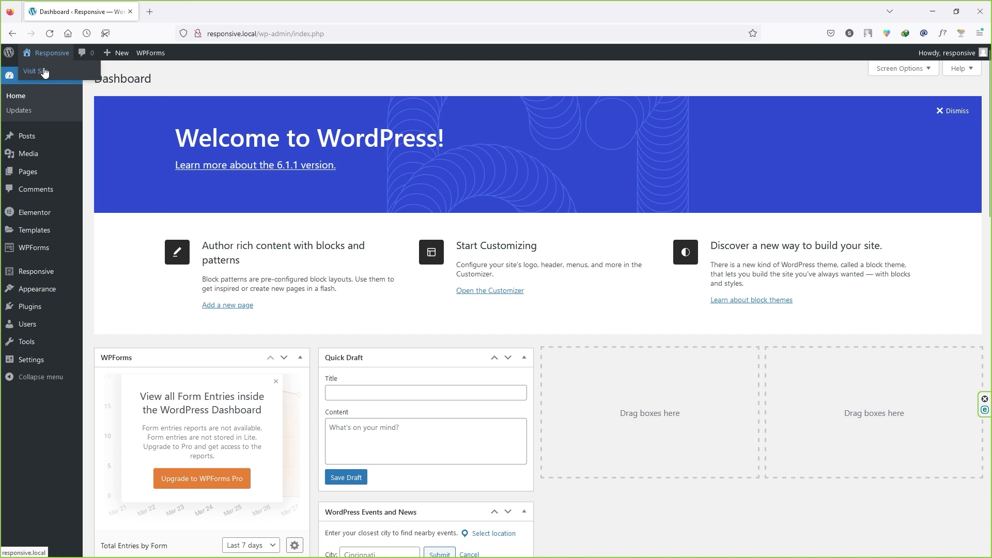
Open the live site from the dashboard in a new browser tab and switch to it
right_click(44, 72)
left_click(59, 78)
left_click(165, 11)
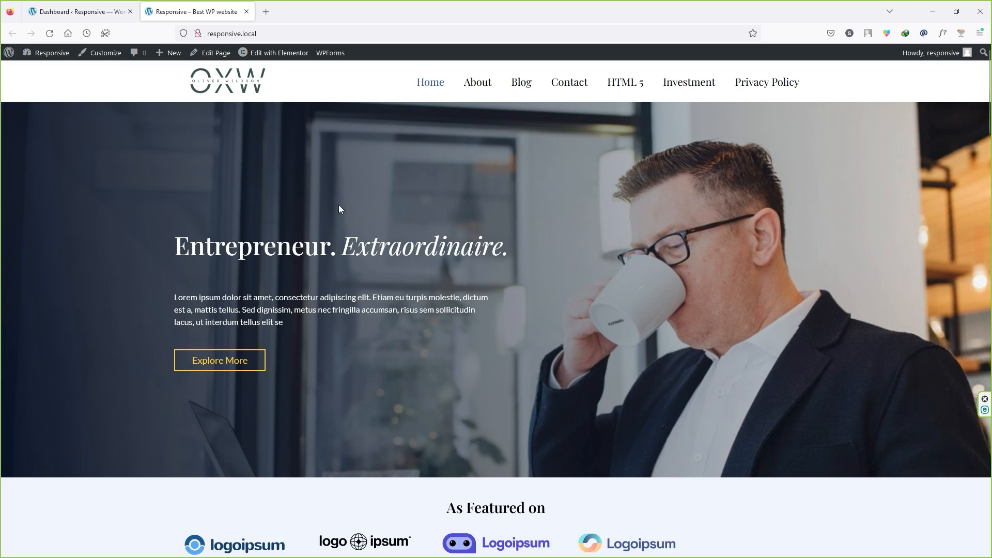
Look over the home page sections and highlight part of the "Entrepreneur. Extraordinaire." hero heading
scroll(346, 207, "down", 20)
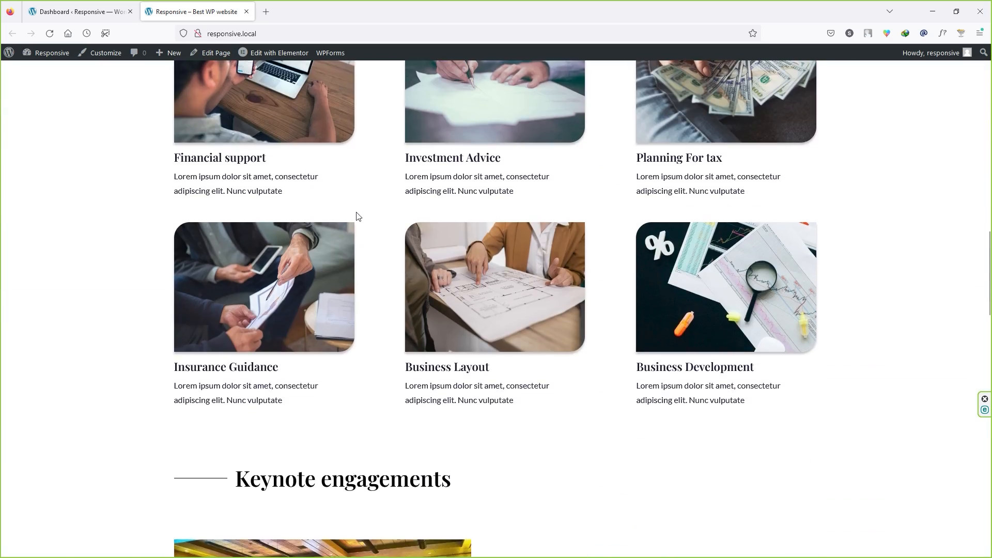
scroll(359, 216, "down", 8)
scroll(359, 215, "up", 15)
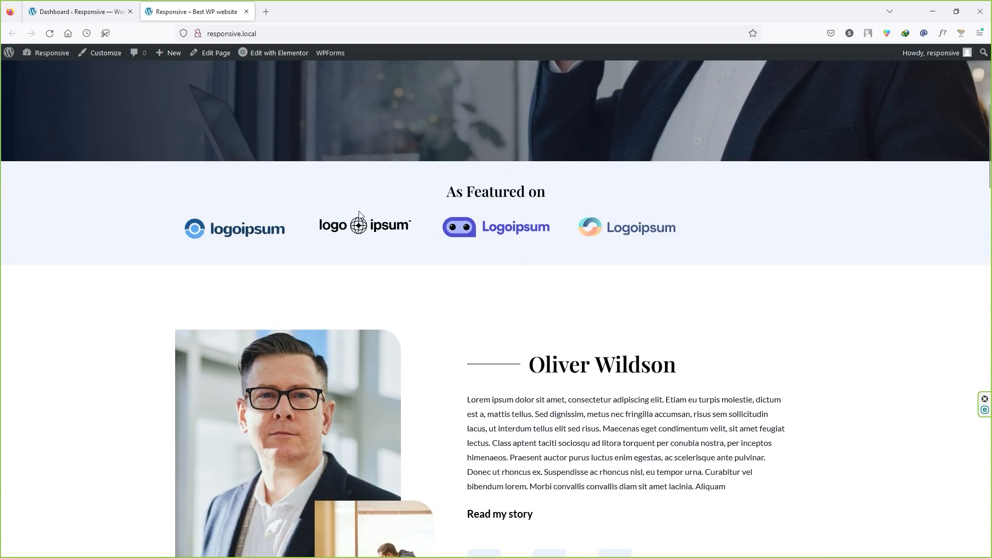
scroll(359, 215, "up", 6)
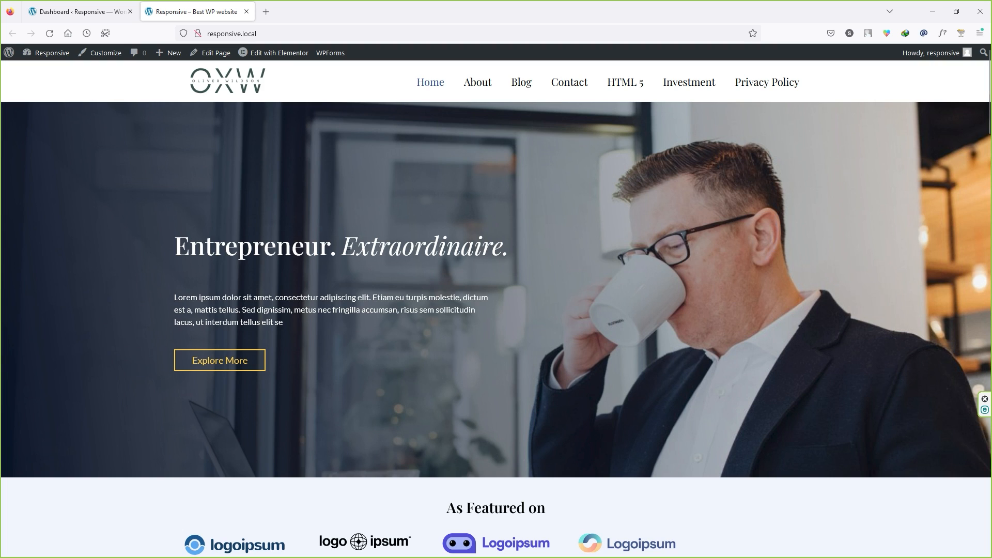
left_click_drag(183, 246, 405, 247)
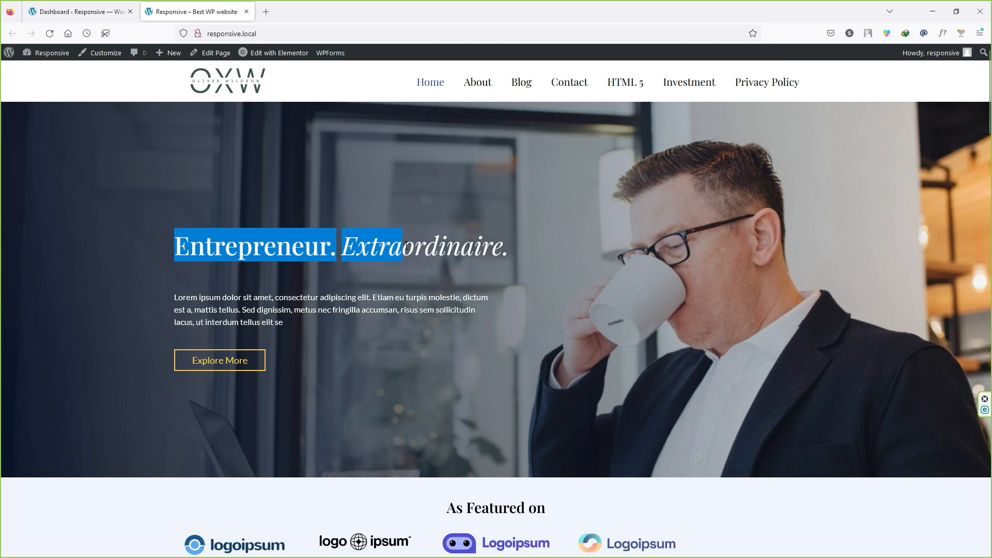
left_click(449, 248)
Open the home page for editing with Elementor
mouse_move(283, 59)
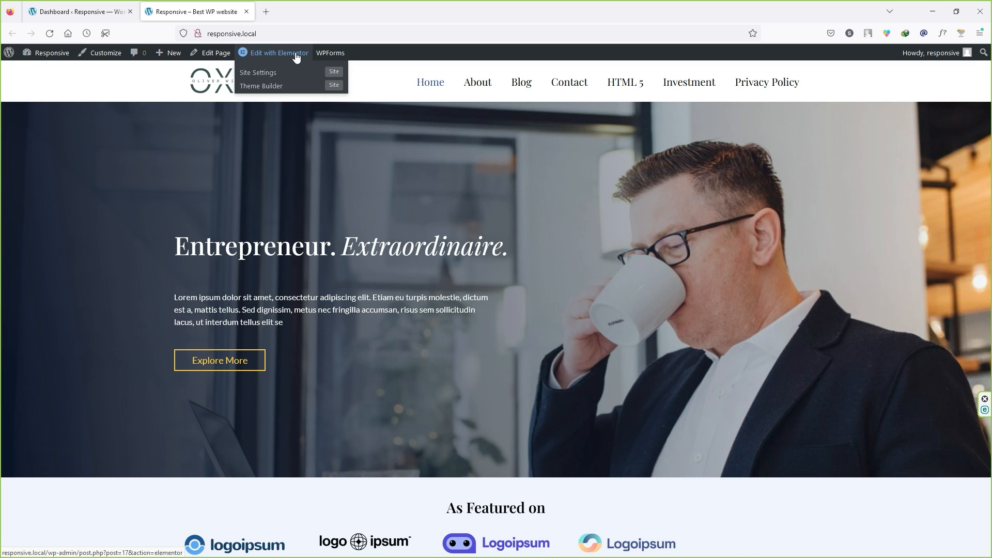
left_click(294, 58)
left_click(286, 58)
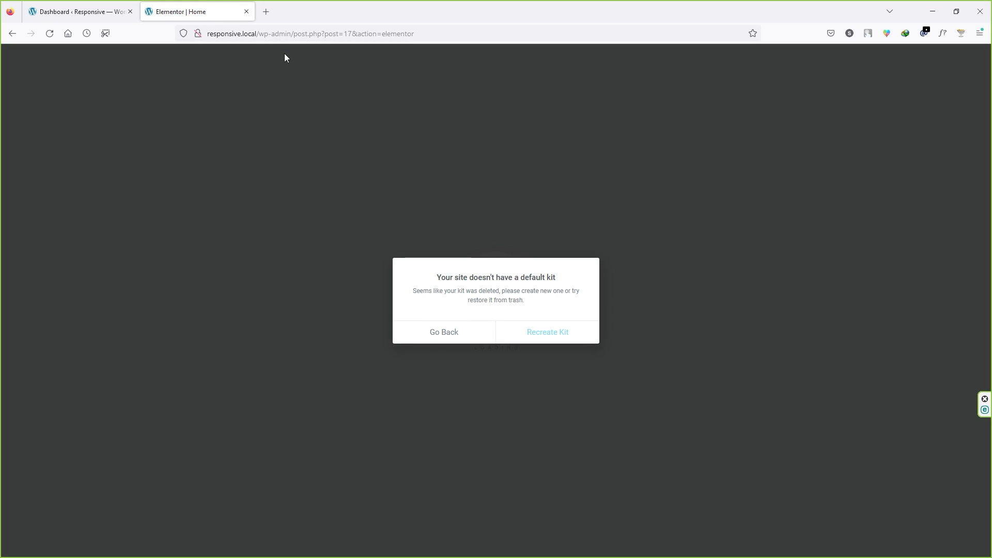
Recreate the site's default Elementor kit and save the changes in Elementor's Tools settings
left_click(556, 335)
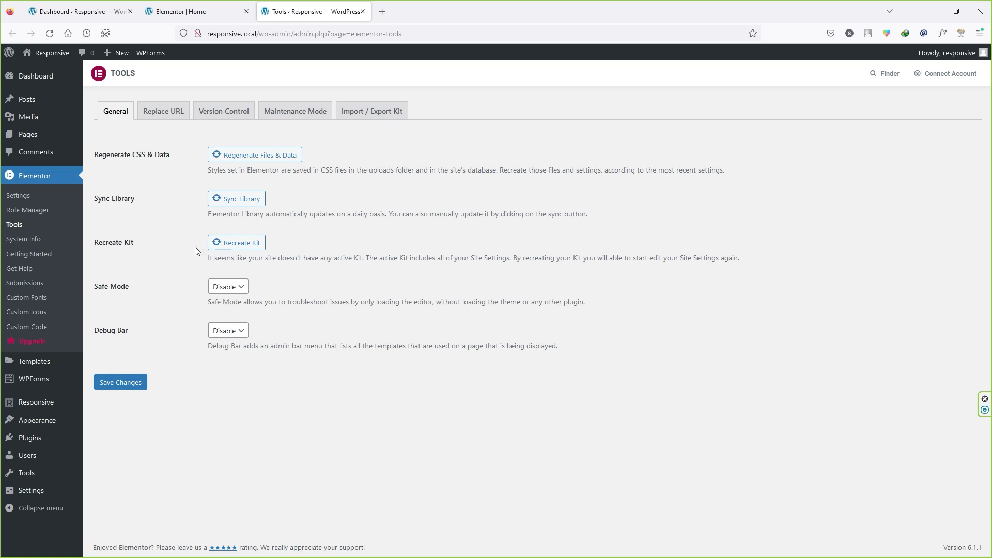
left_click(243, 248)
left_click(126, 386)
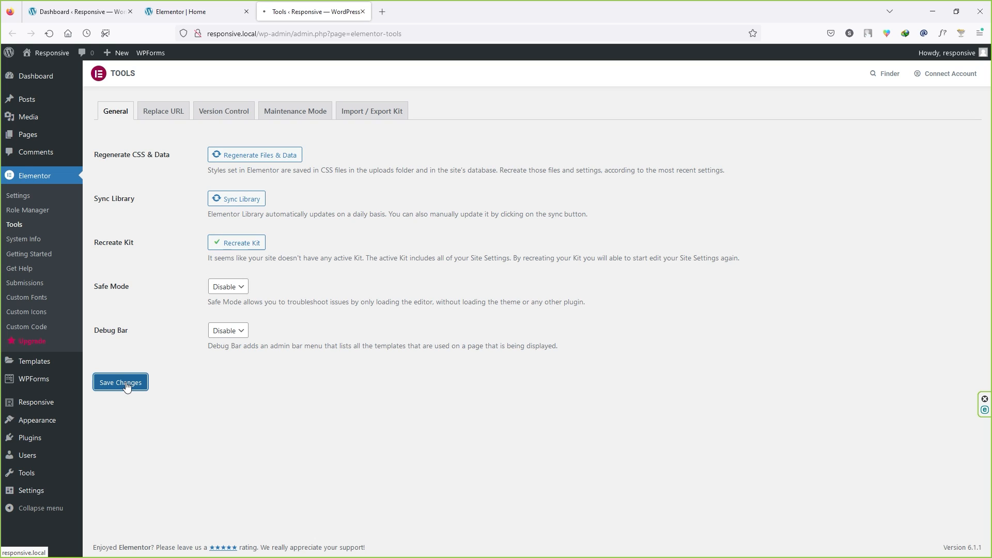
Reload the home page's Elementor editor and close the Tools page
left_click(178, 12)
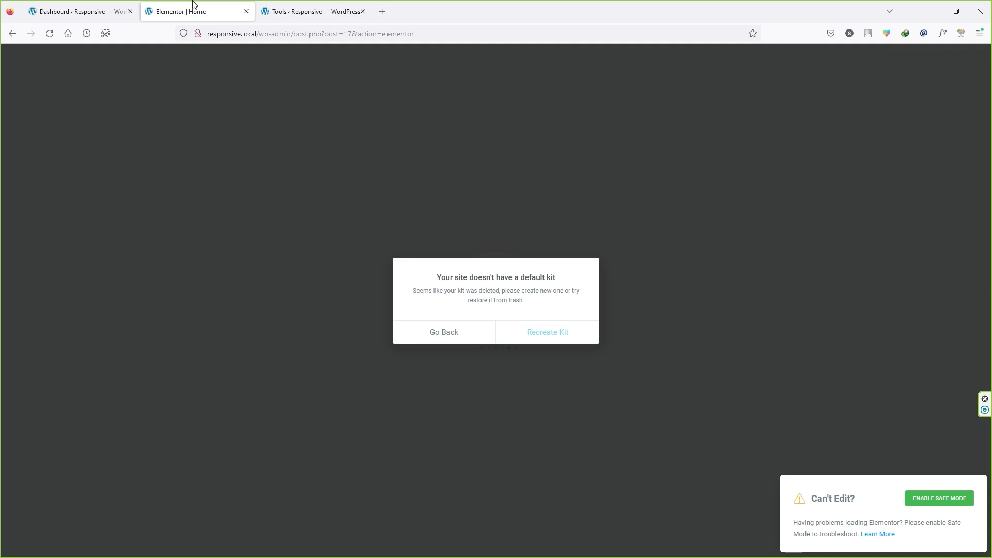
left_click(49, 33)
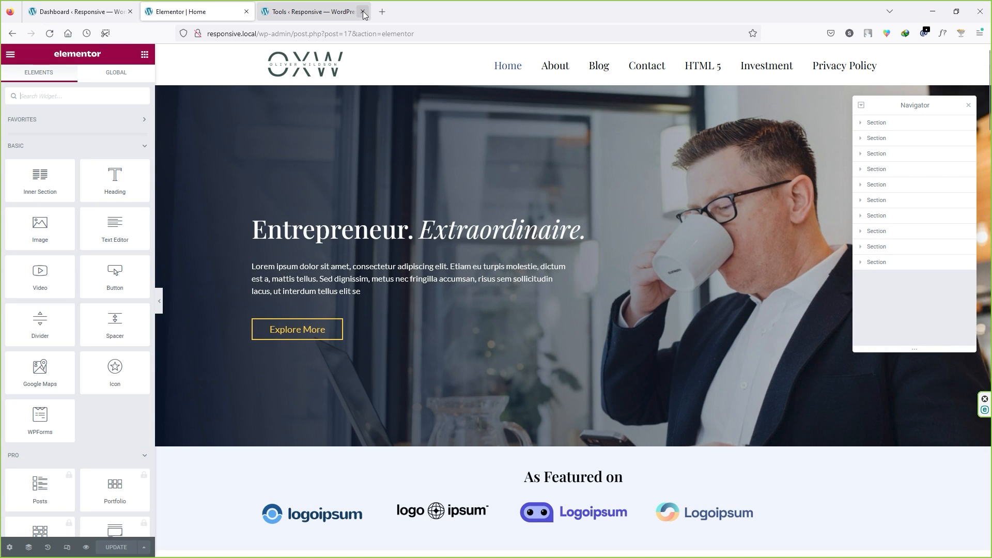
left_click(362, 11)
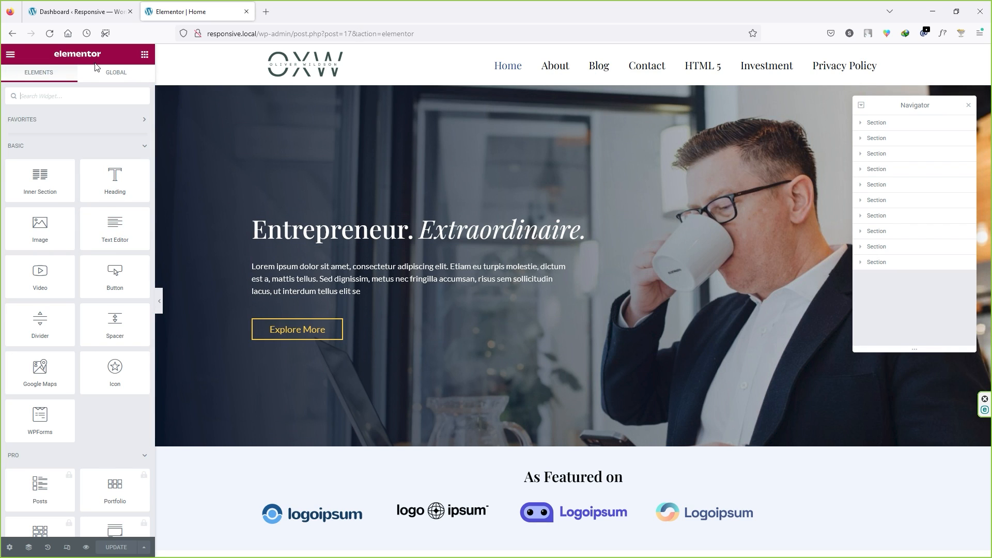
Browse Elementor's Basic, Pro and General widgets, collapsing the Pro category
scroll(76, 168, "down", 4)
scroll(78, 176, "down", 12)
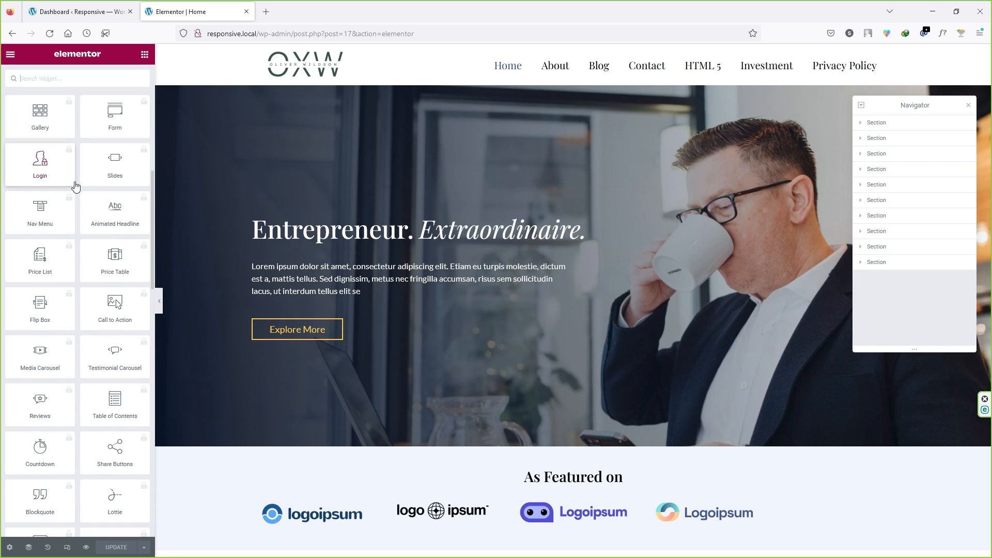
scroll(81, 176, "up", 15)
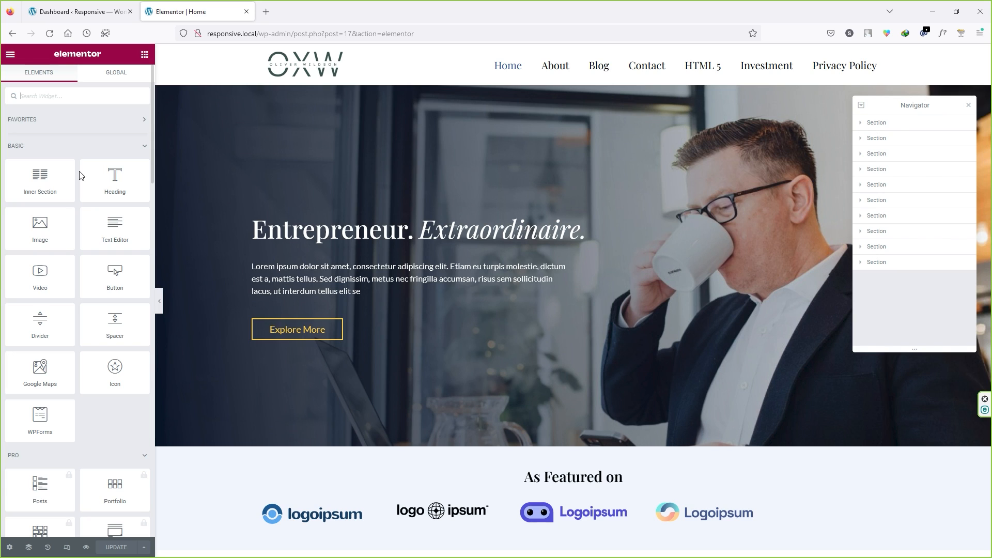
scroll(18, 359, "down", 2)
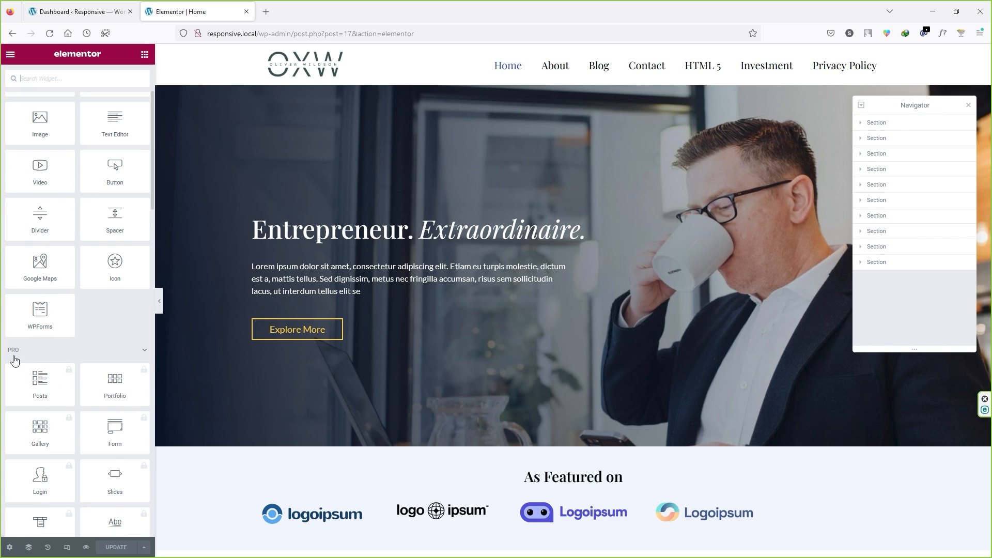
left_click(136, 353)
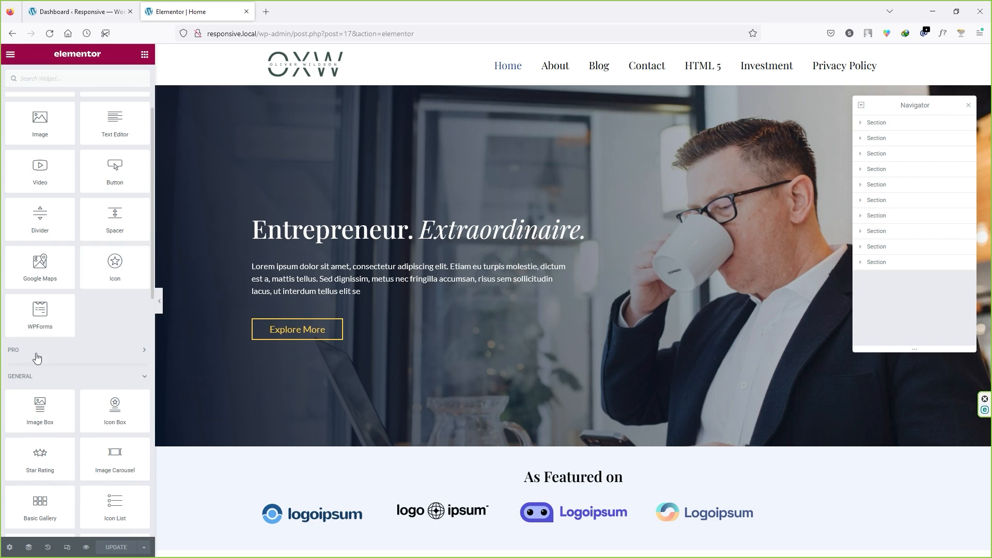
scroll(48, 351, "up", 2)
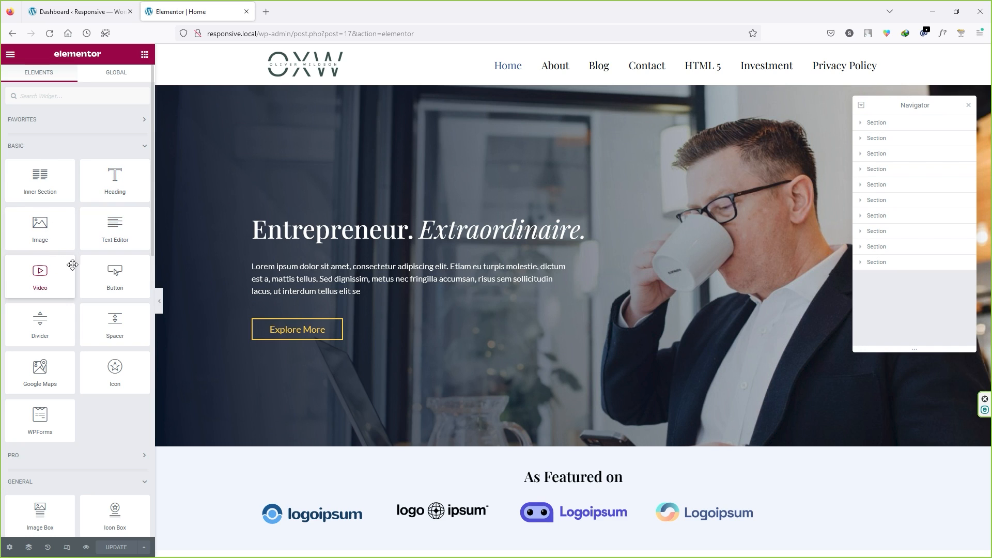
scroll(75, 318, "down", 5)
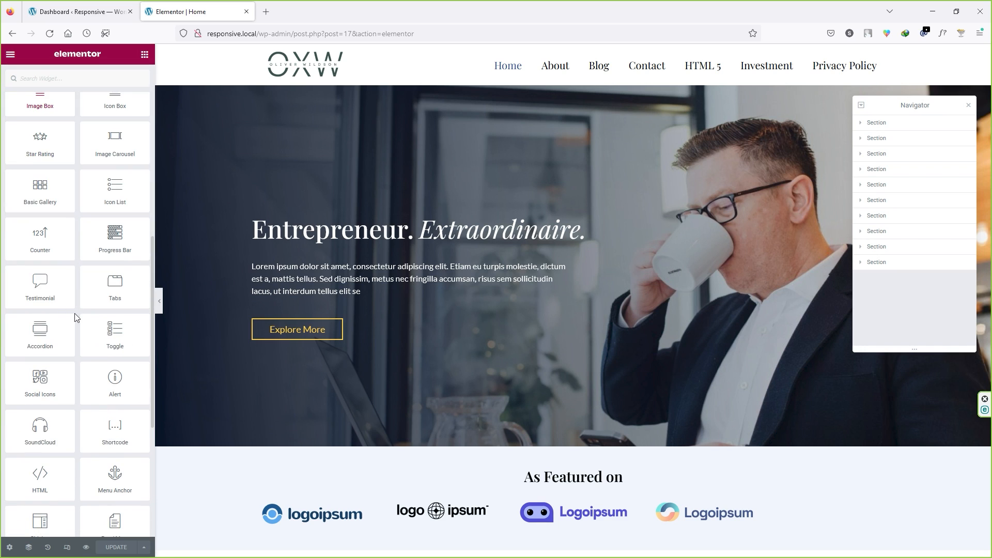
scroll(80, 316, "up", 5)
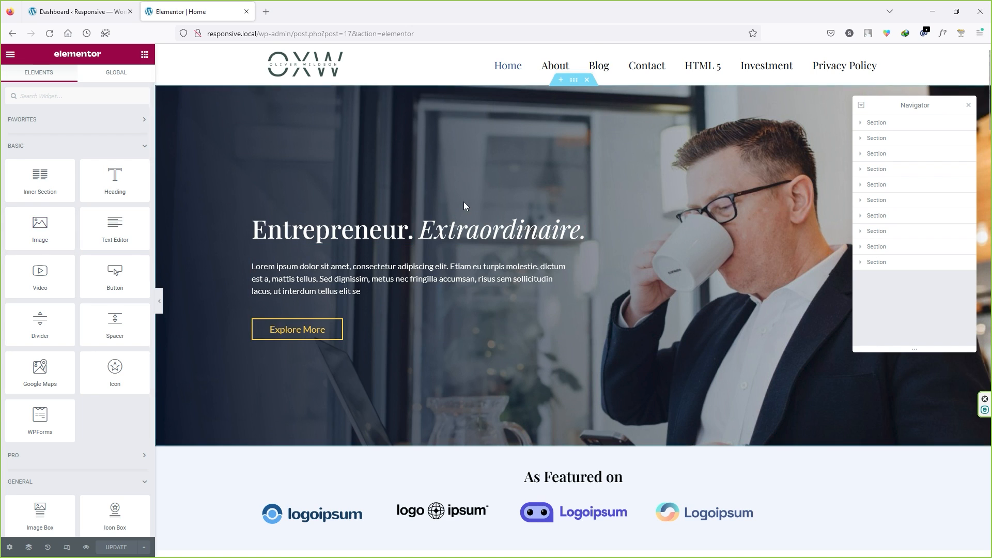
Look through the page in the editor and open the hero's "Entrepreneur." heading for editing
scroll(462, 206, "down", 20)
scroll(468, 258, "up", 20)
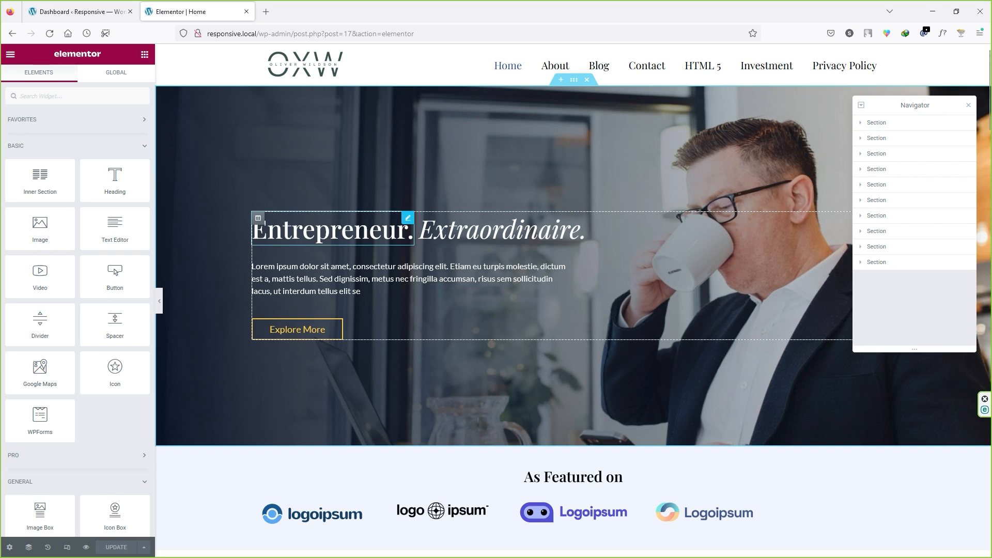
left_click(407, 217)
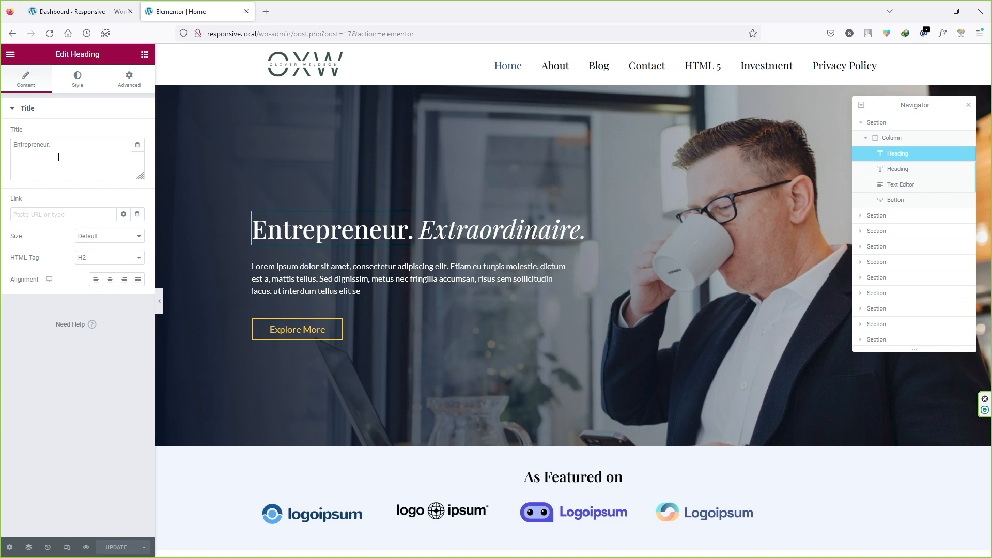
Reposition the Navigator over the hero image, collapse its first section, and look through the page sections
left_click_drag(909, 108, 849, 124)
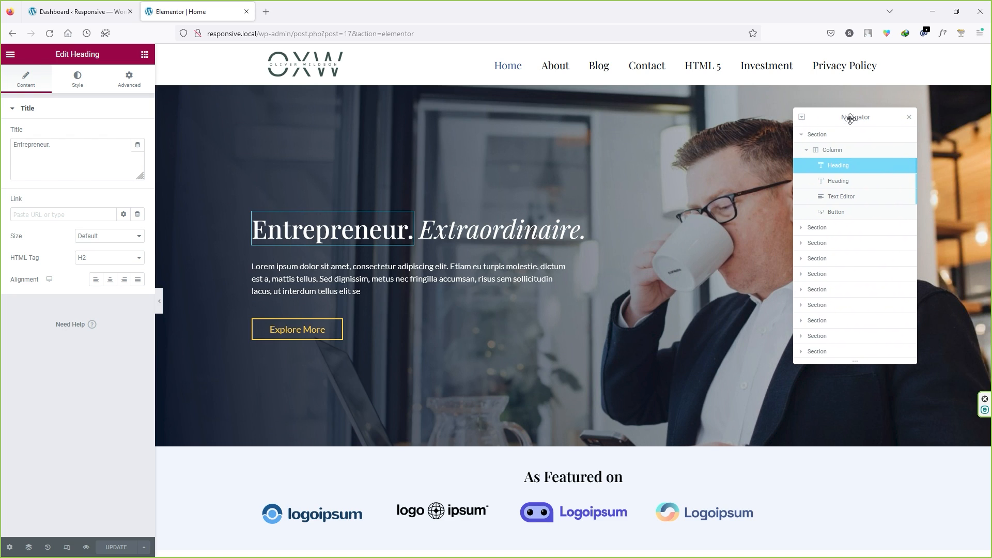
left_click(799, 137)
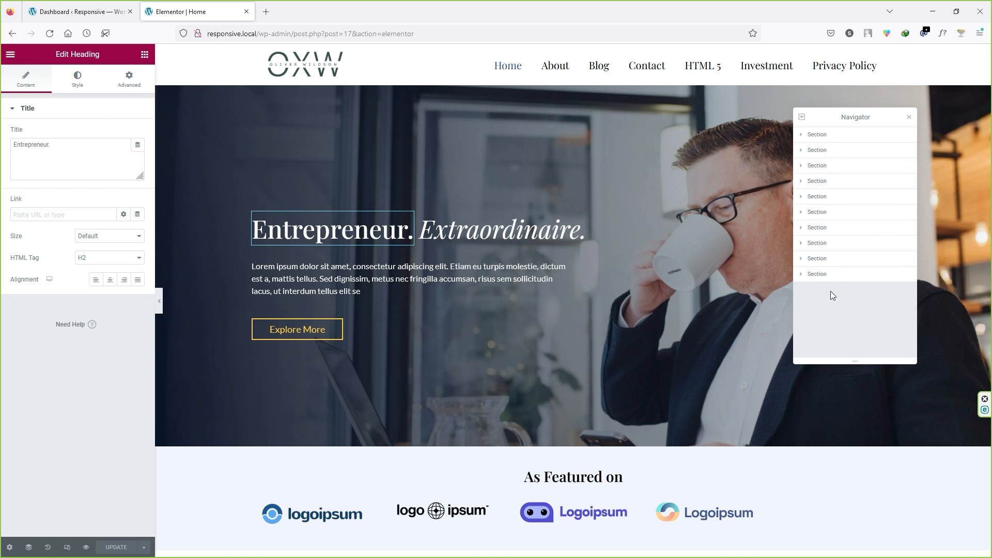
scroll(455, 228, "down", 20)
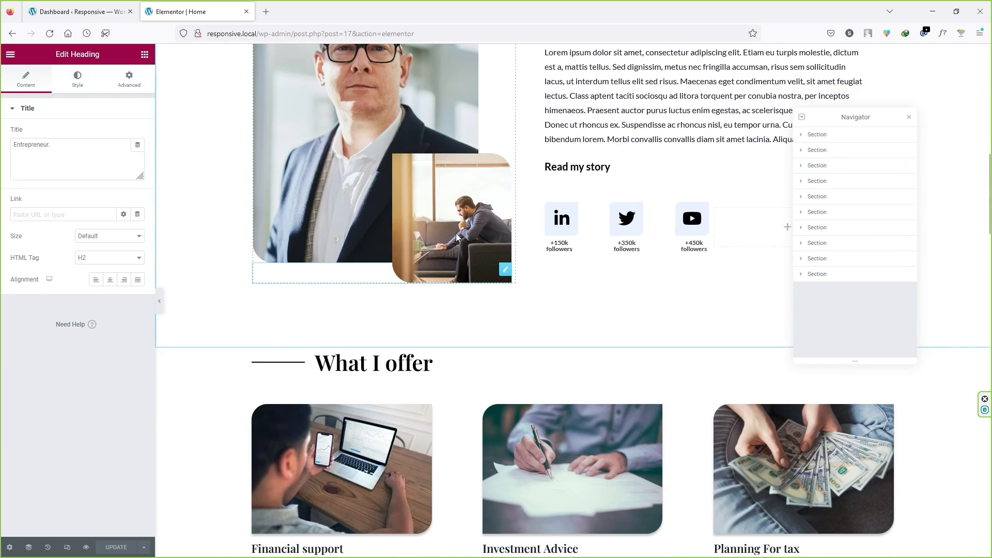
scroll(516, 290, "down", 5)
scroll(542, 279, "up", 12)
scroll(544, 279, "up", 18)
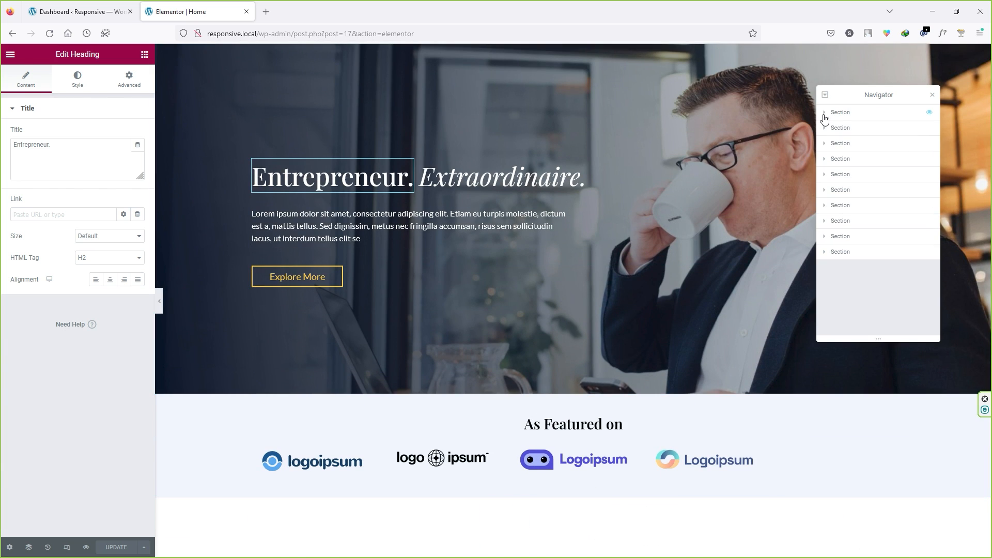
Toggle the hero section's visibility from the Navigator, hiding it and showing it again
left_click(931, 118)
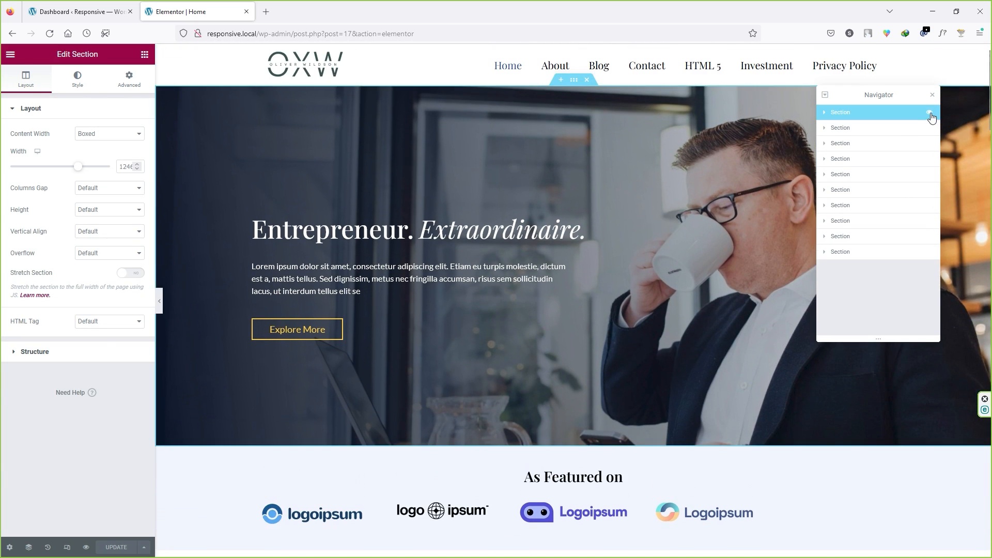
left_click(931, 115)
left_click(933, 113)
Expand the hero section in the Navigator and view its Style and Advanced settings
left_click(823, 114)
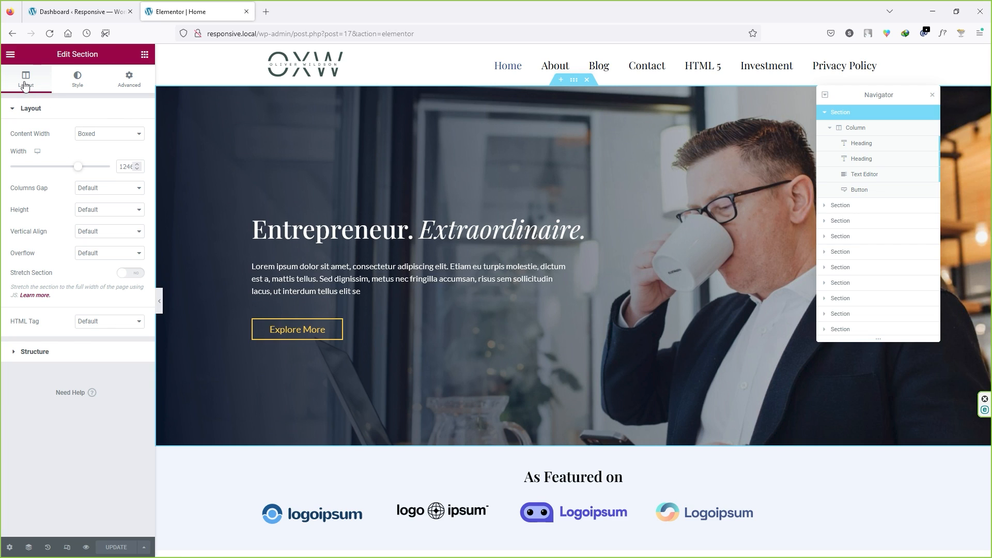
left_click(82, 88)
left_click(135, 87)
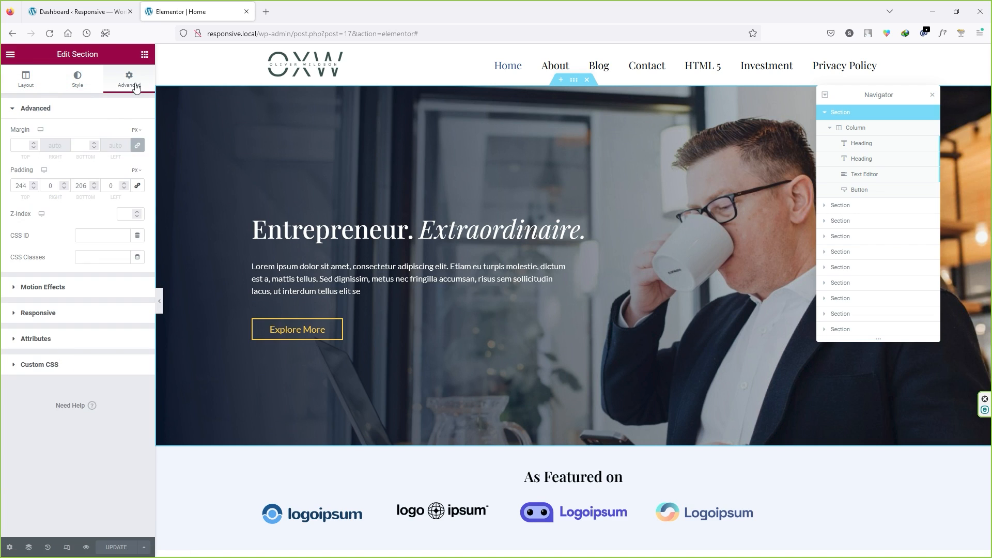
Review the hero section's Layout options and its Style options for background, overlay, border, shape divider and typography
left_click(28, 86)
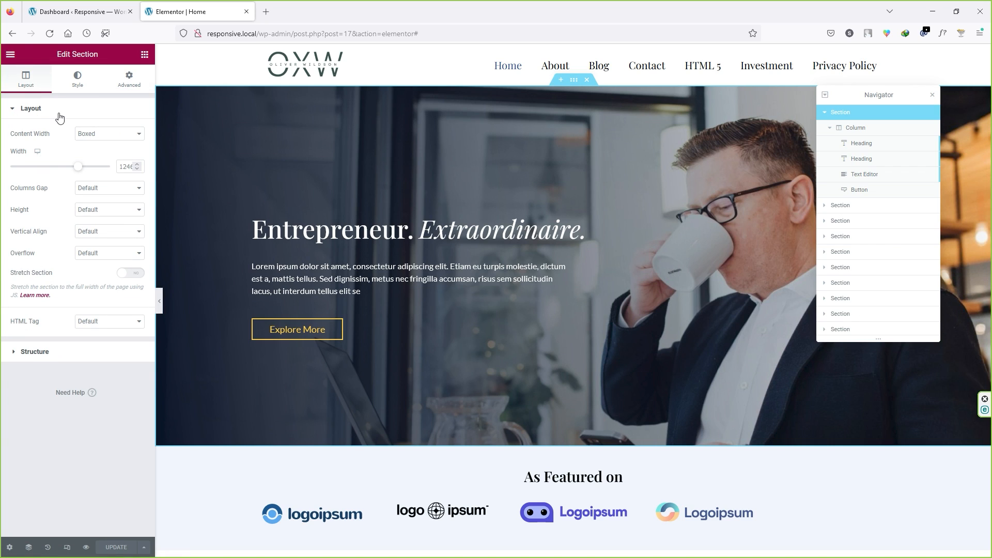
left_click(79, 81)
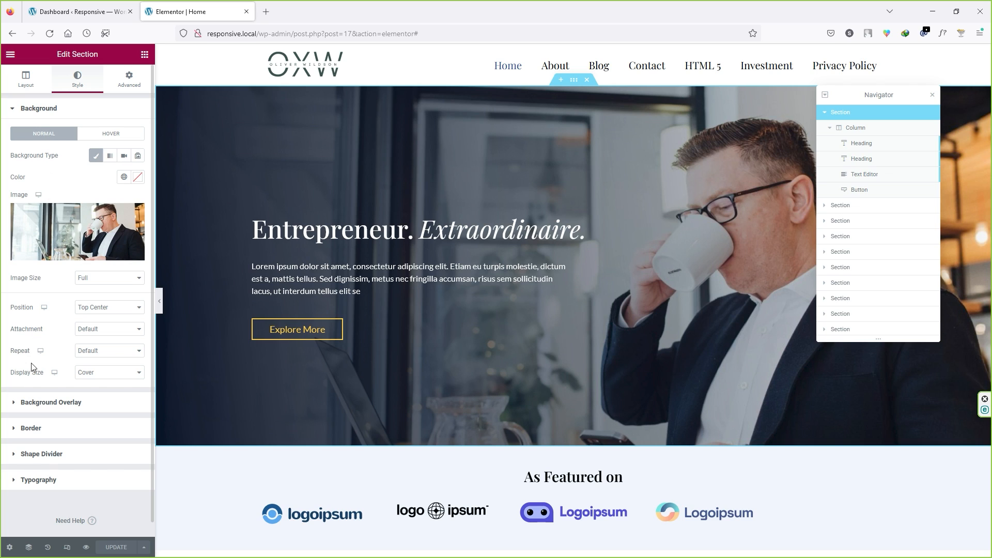
scroll(54, 336, "down", 1)
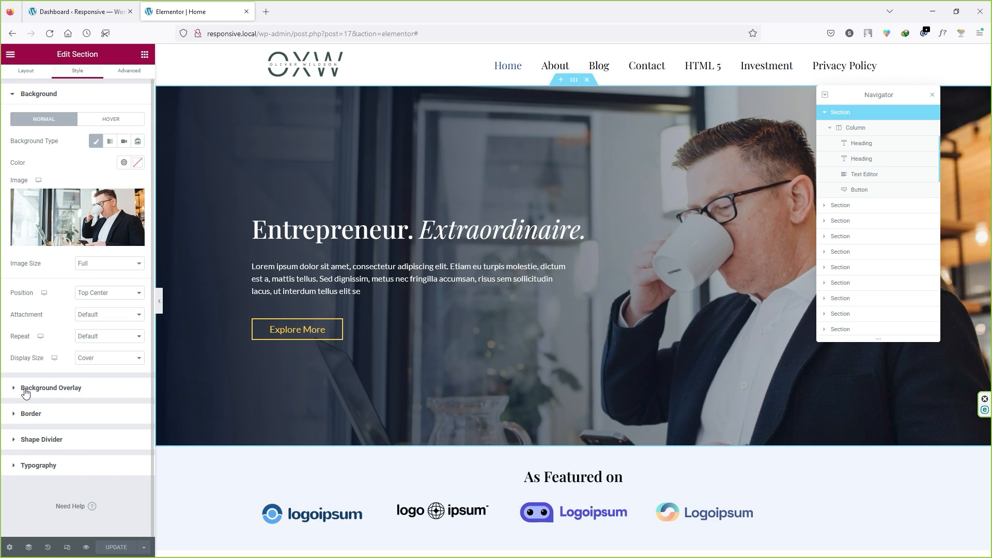
scroll(26, 393, "up", 1)
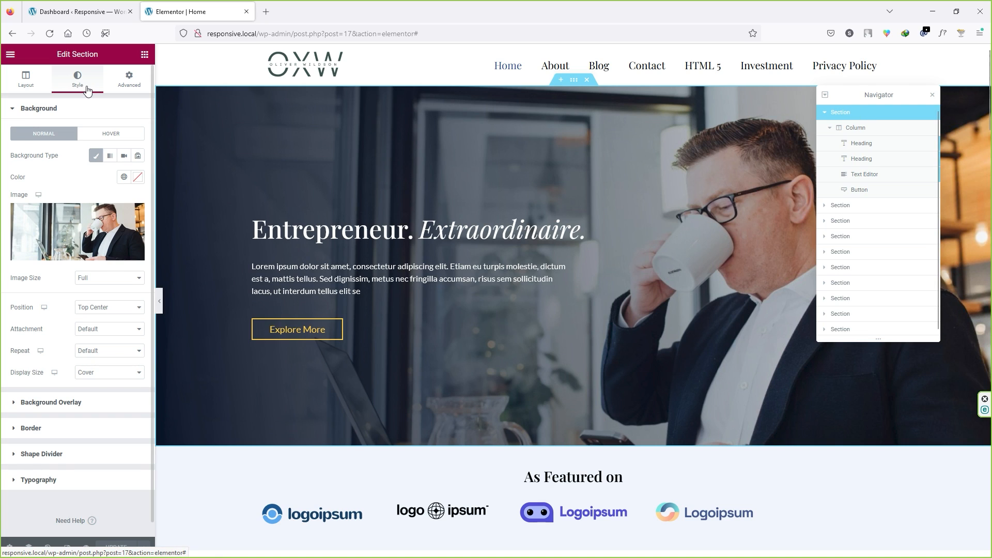
Upload the adobe-premiere-pro-software-tutorial-AH3Mk image and use it as the hero section's background image
mouse_move(62, 255)
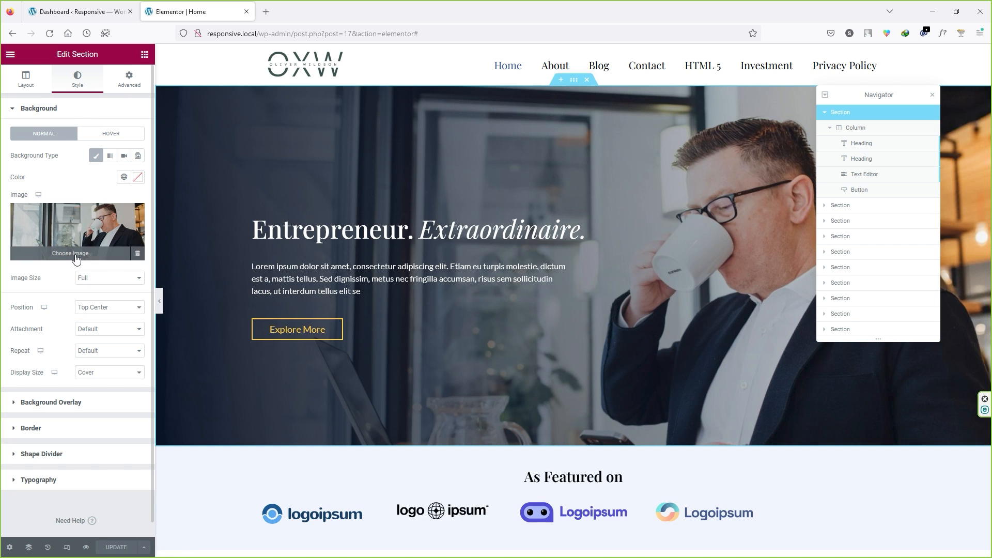
left_click(70, 259)
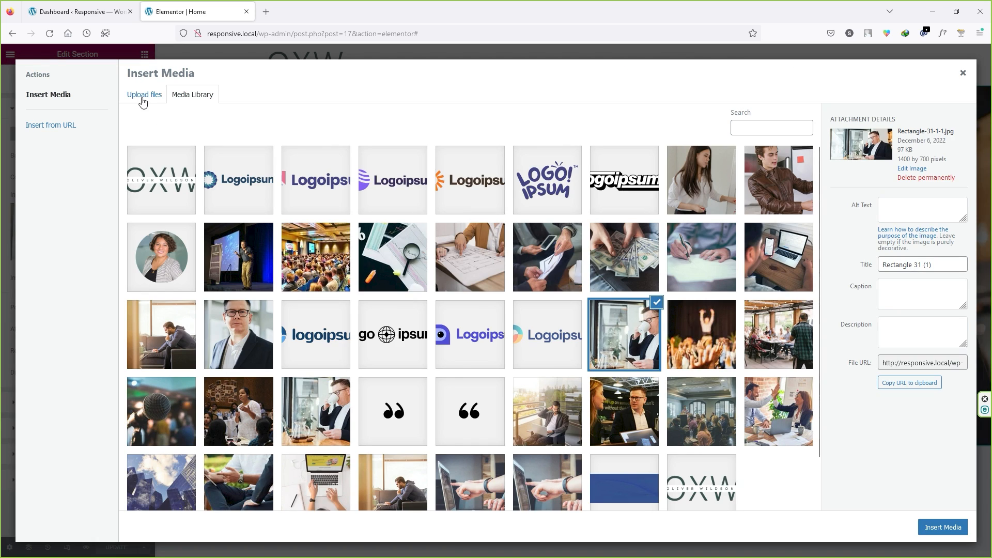
left_click(144, 98)
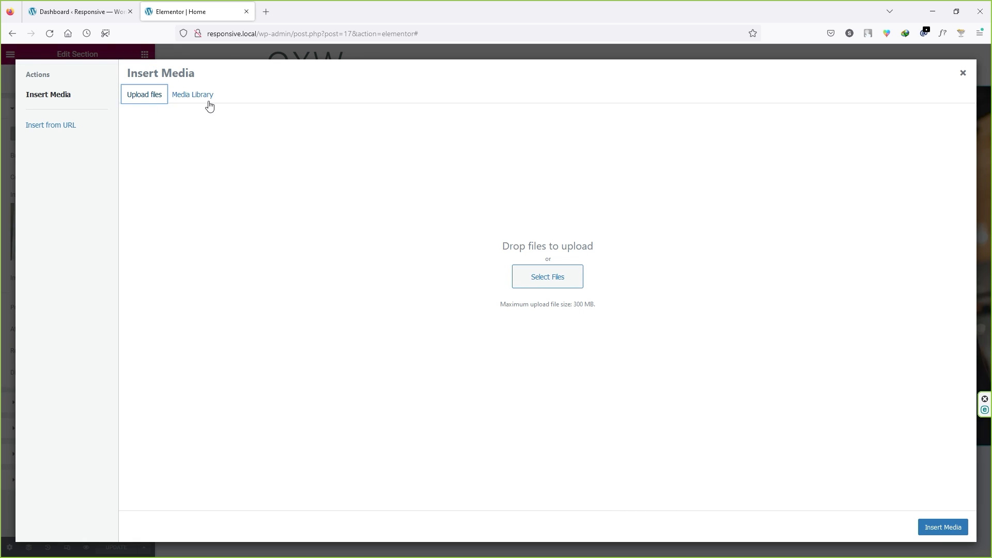
left_click(210, 99)
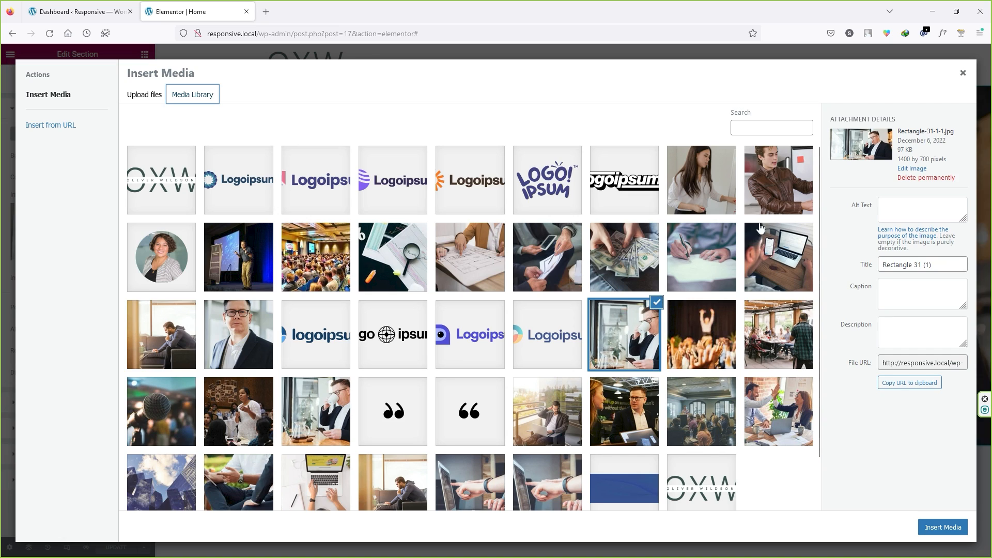
left_click(166, 331)
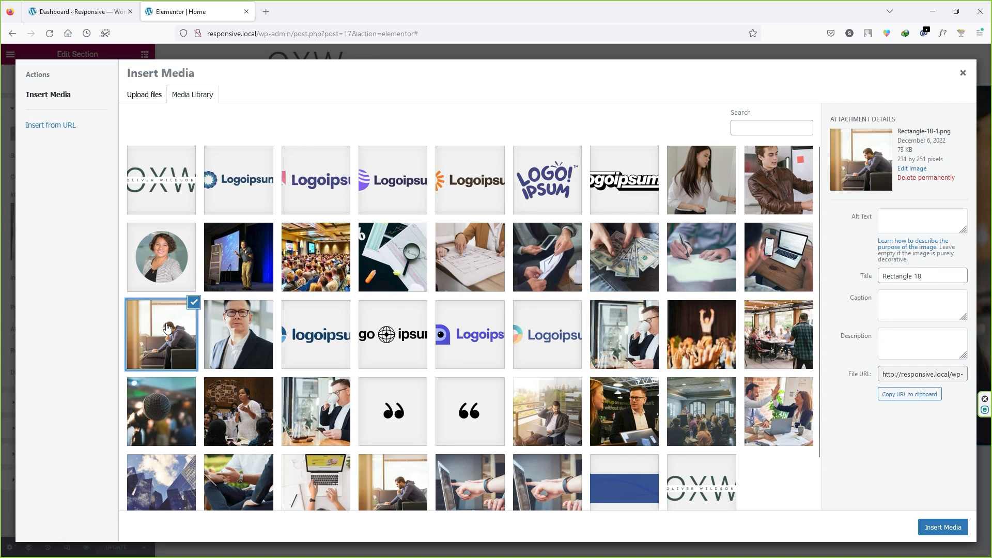
left_click(150, 98)
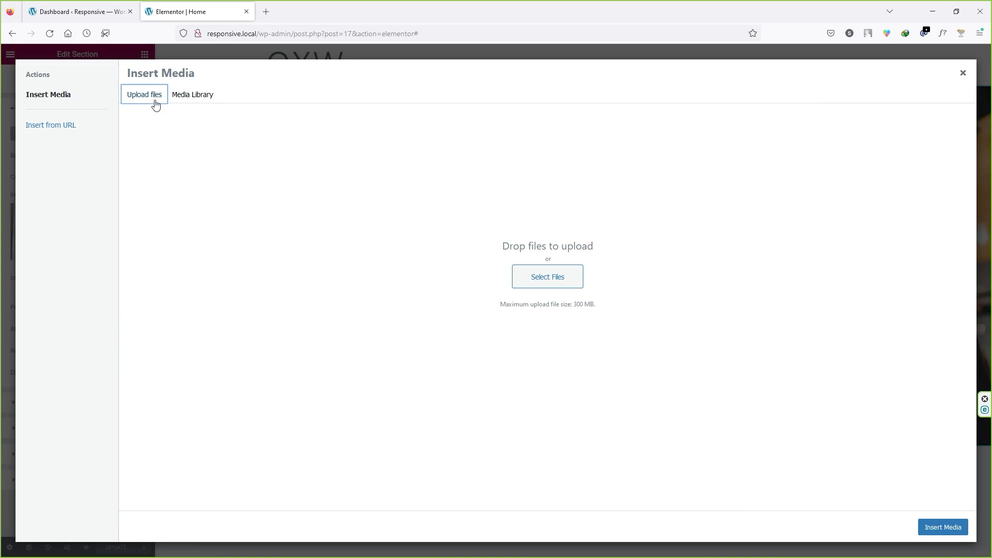
left_click(551, 278)
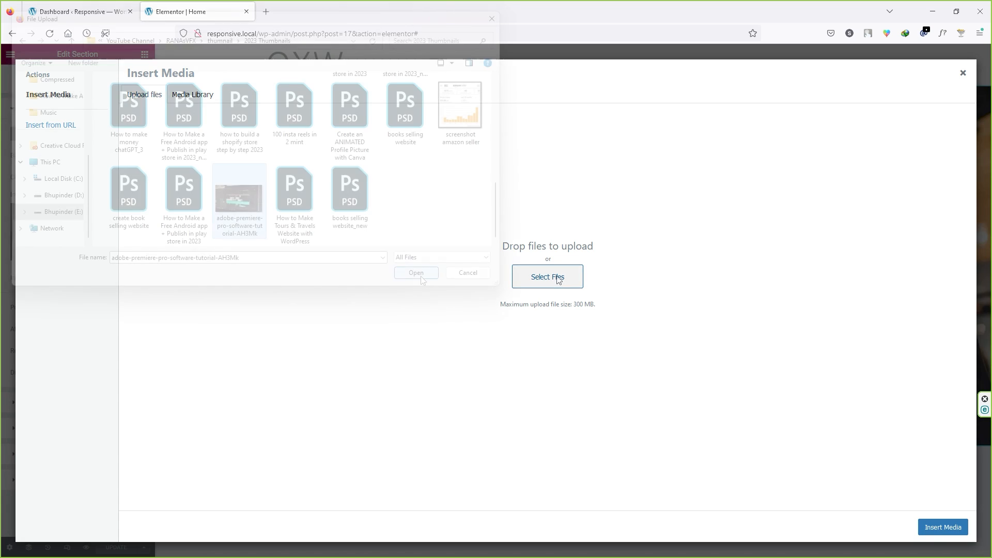
left_click(417, 274)
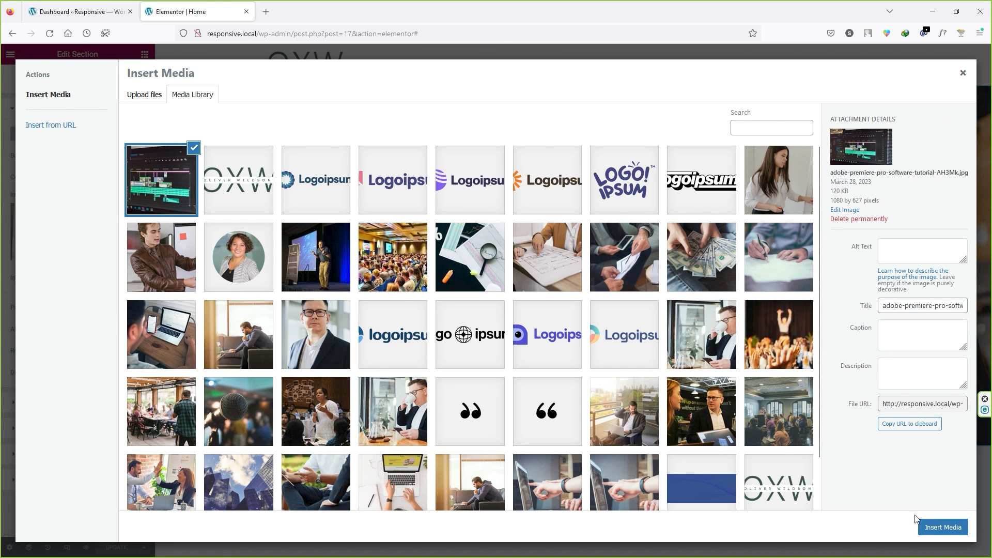
left_click(945, 527)
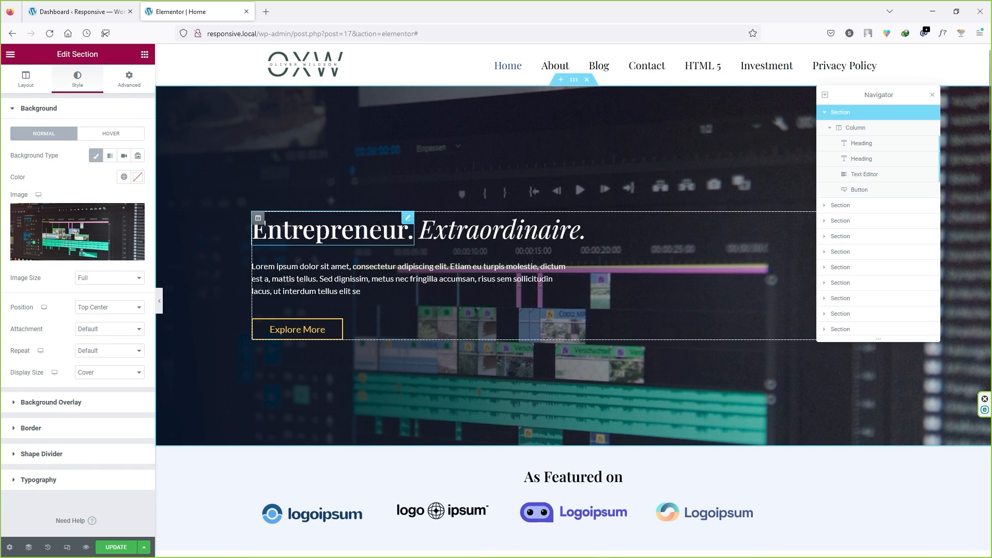
Change the word "Entrepreneur" in the hero's first heading to "video Editing"
left_click_drag(407, 230, 247, 236)
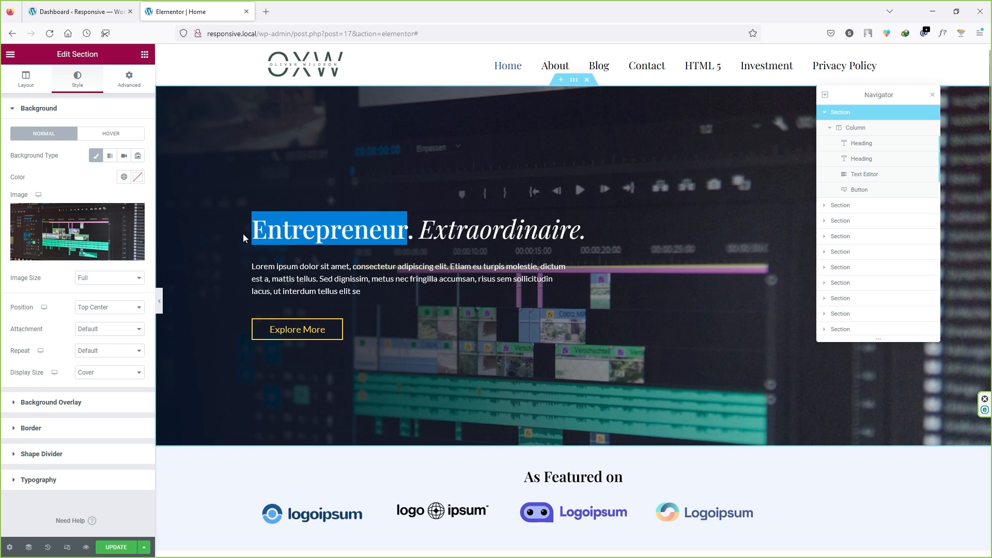
type("video Editing")
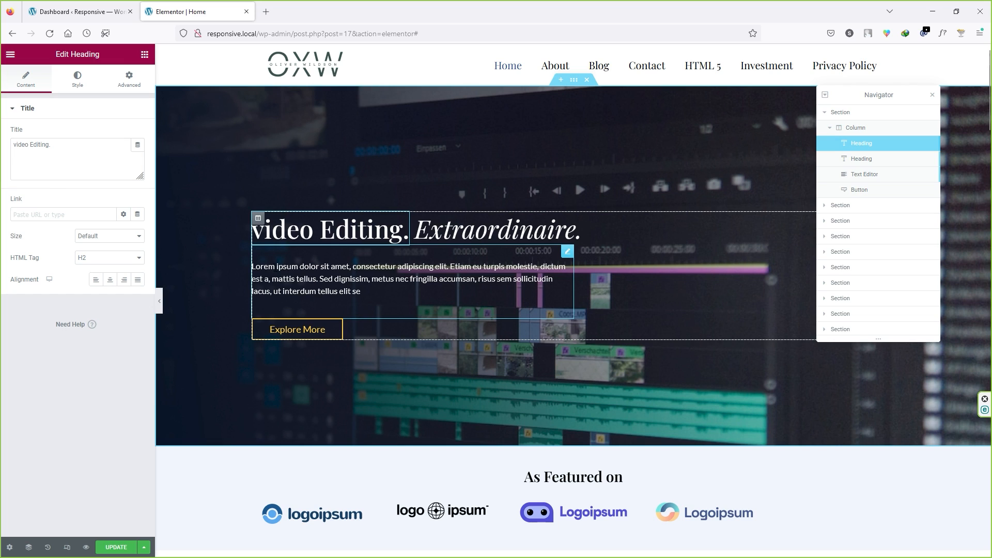
Try replacing the hero's lorem ipsum paragraph with random filler text, and undo the replacement
left_click(362, 292)
left_click_drag(361, 292, 248, 265)
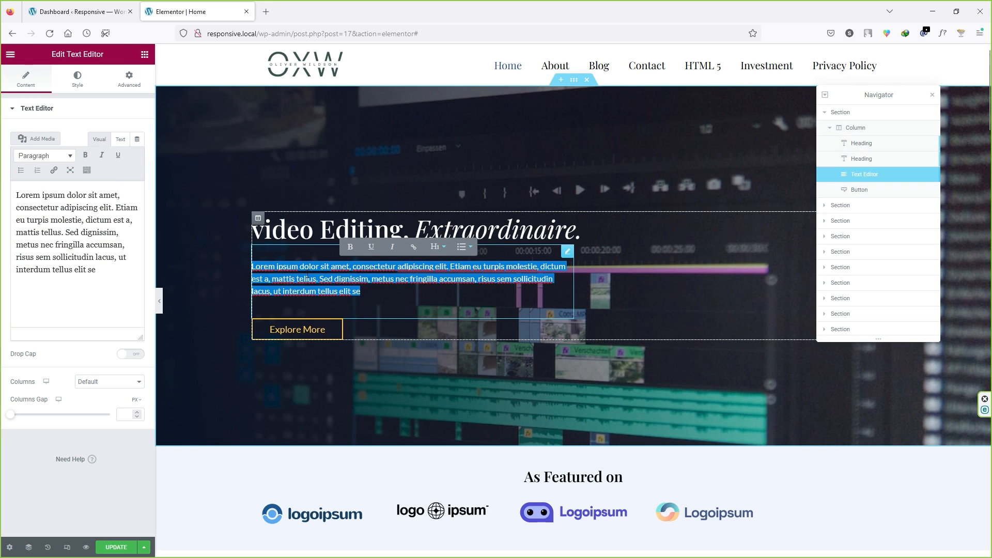
left_click_drag(96, 270, 15, 195)
type("jsdsdkfjbsdfjbsdfbsdjfbkfsjbkfjbsd")
key("ctrl+z")
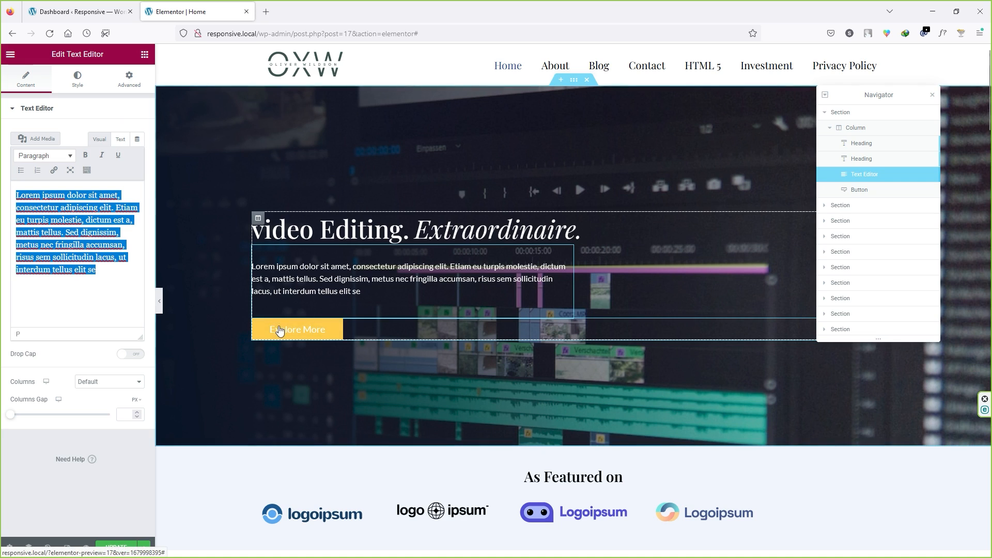
Keep the hero button's type at Default, set its text to "Explore me" and link it to ranasvfx.com
left_click(308, 333)
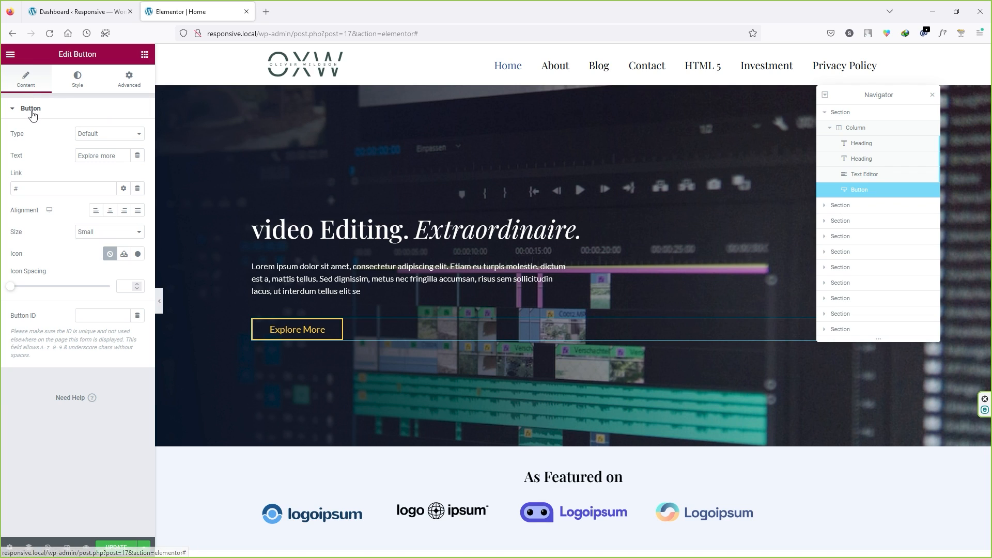
left_click(86, 136)
left_click(93, 161)
left_click(98, 135)
left_click(96, 146)
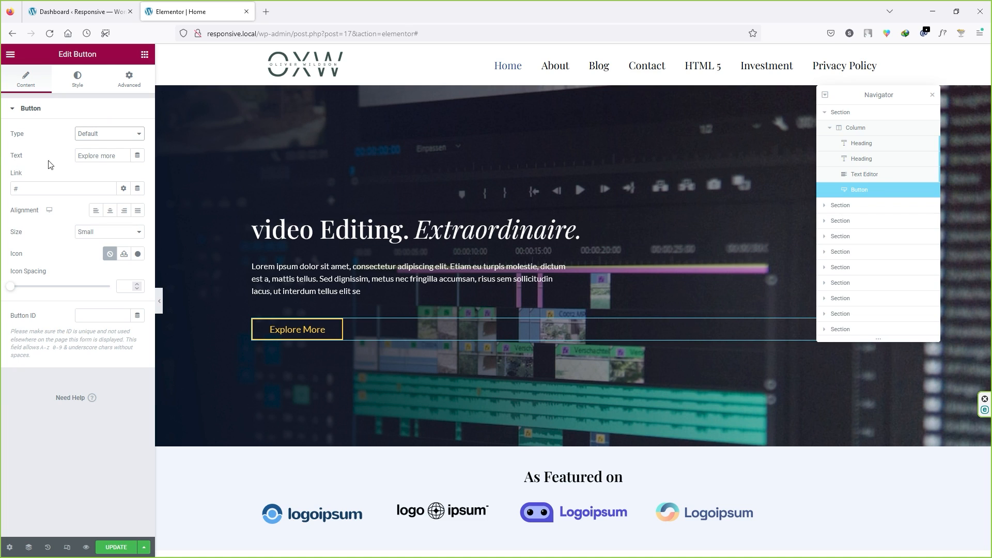
left_click_drag(120, 157, 70, 156)
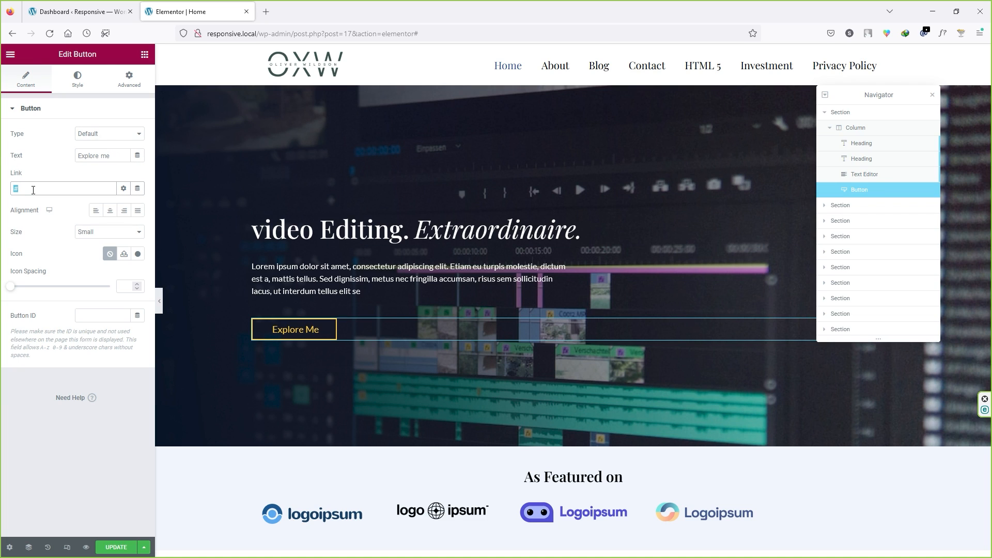
type("ranasvfx.com")
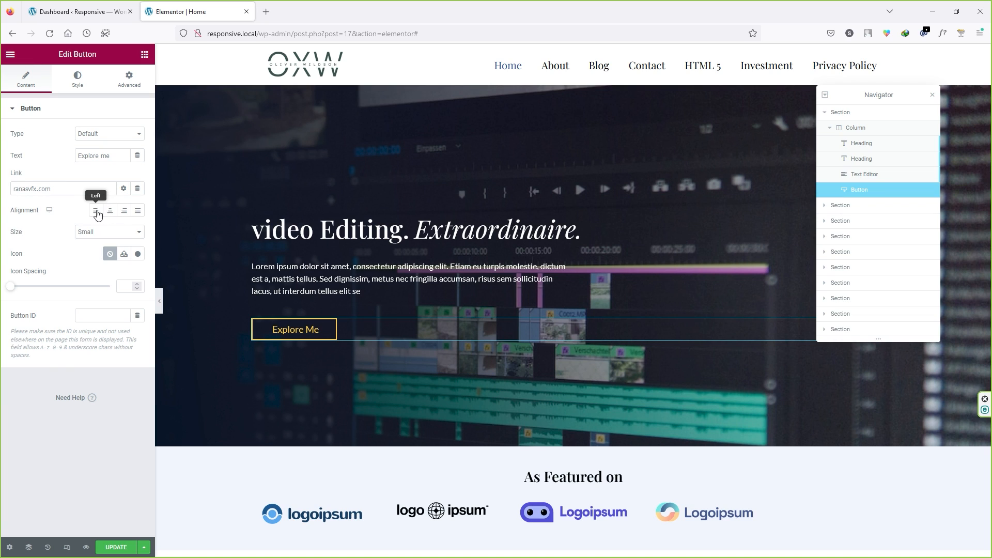
Try the center, right and justified alignments on the hero button and settle on left alignment
left_click(110, 211)
left_click(125, 211)
left_click(137, 211)
left_click(110, 211)
left_click(95, 211)
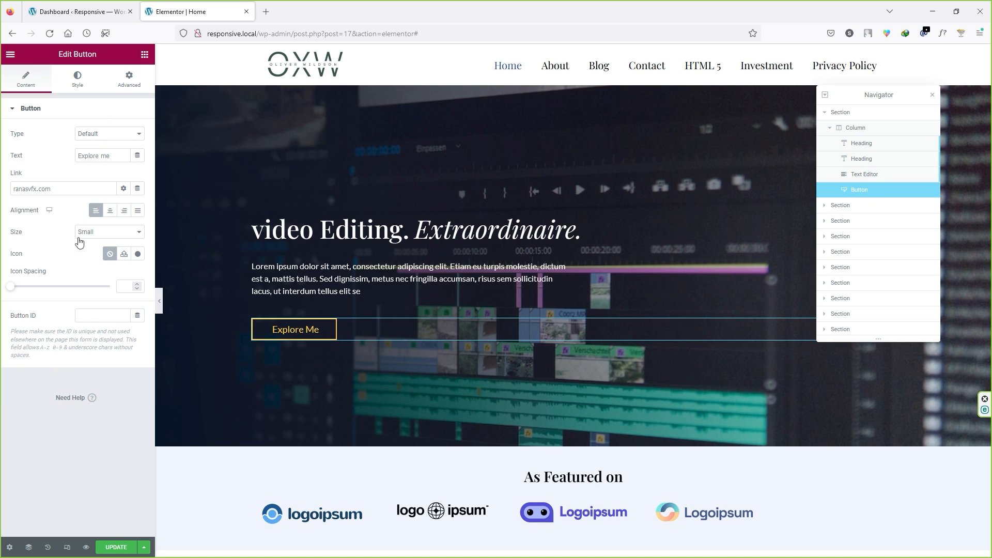
Try Large and other sizes on the hero button, return it to Small, and set its icon spacing to 0
left_click(106, 232)
left_click(102, 289)
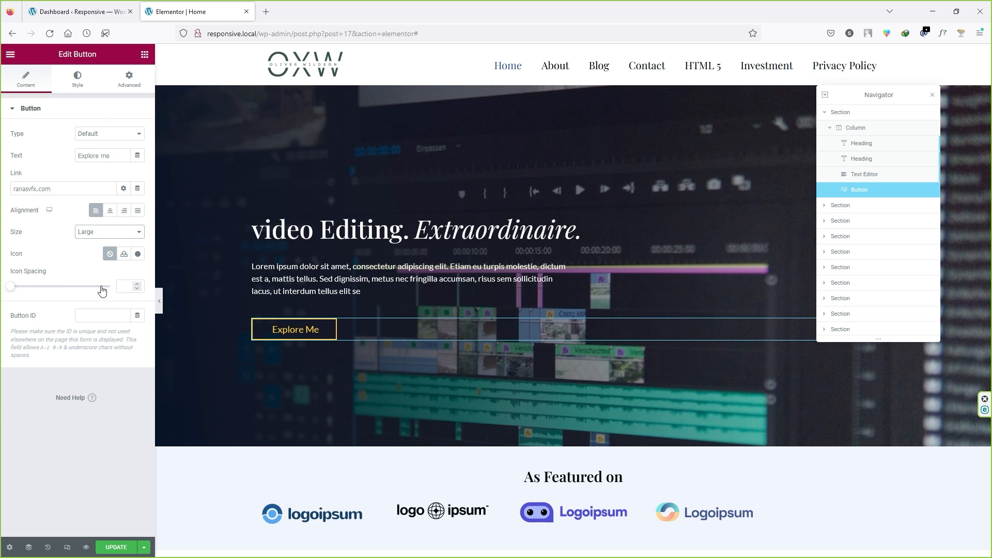
left_click(106, 232)
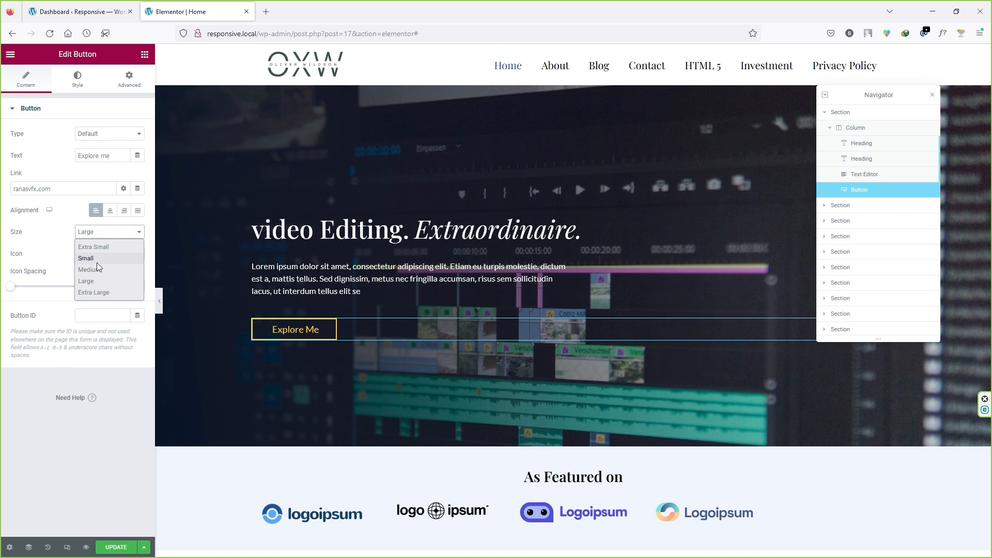
left_click(97, 262)
left_click(104, 235)
left_click(94, 293)
left_click(101, 232)
left_click(86, 258)
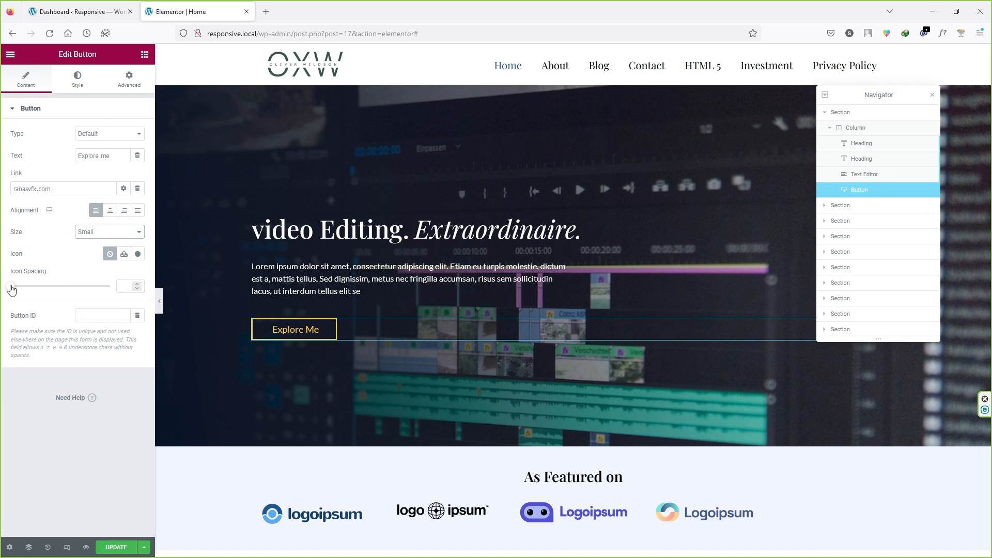
mouse_move(11, 289)
left_mouse_down()
mouse_move(51, 289)
mouse_move(11, 287)
left_mouse_up()
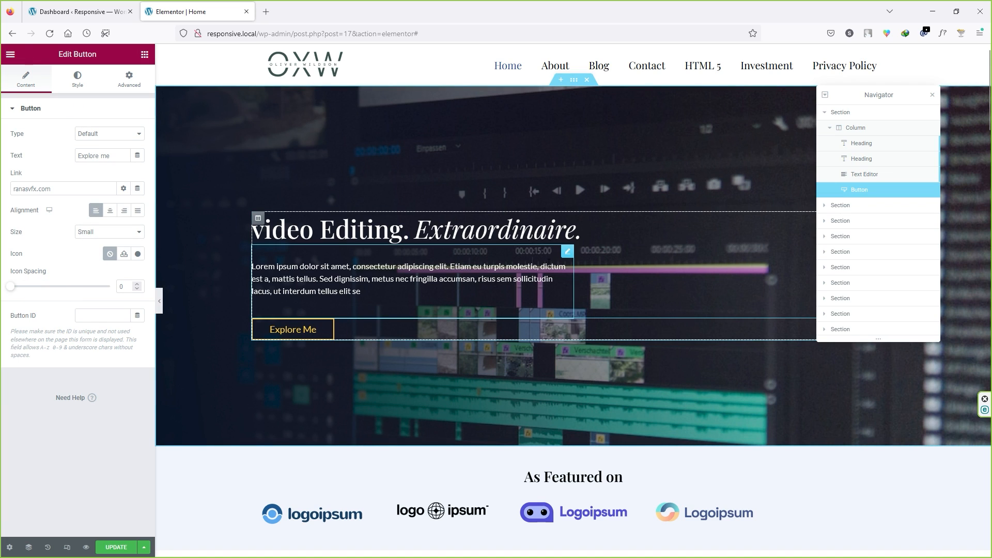
Open the "As Featured on" logo gallery for editing and remove the duplicate first logo
scroll(548, 266, "down", 3)
scroll(549, 266, "down", 2)
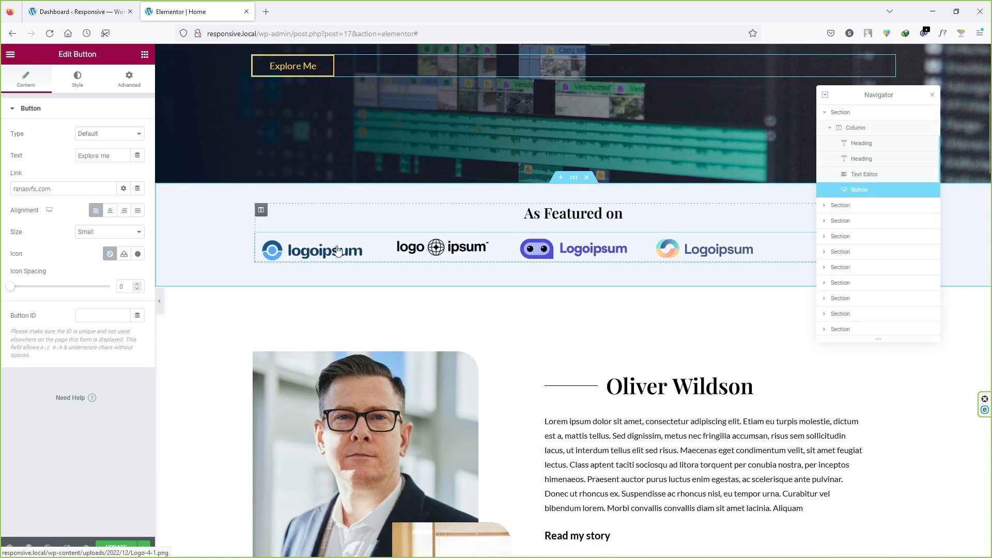
left_click(555, 250)
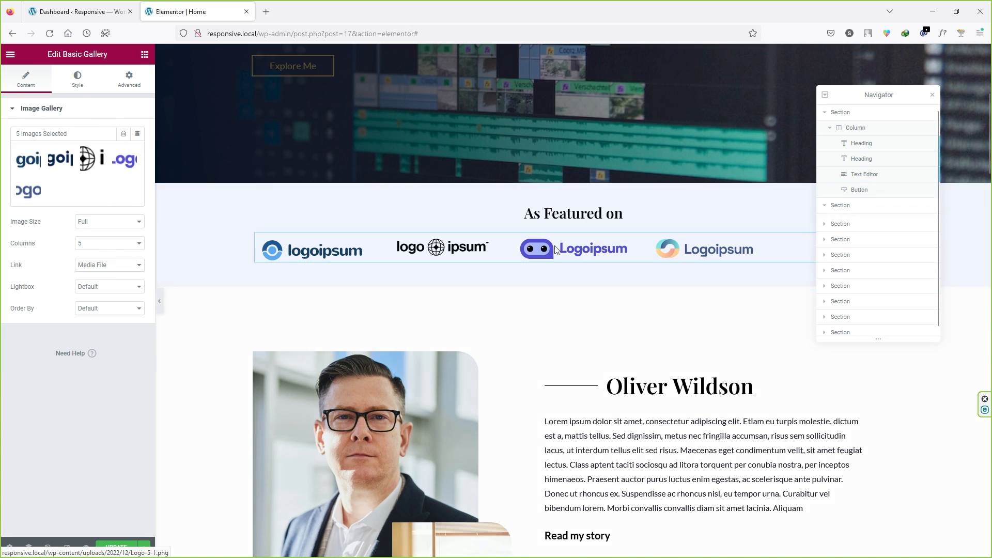
left_click(518, 251)
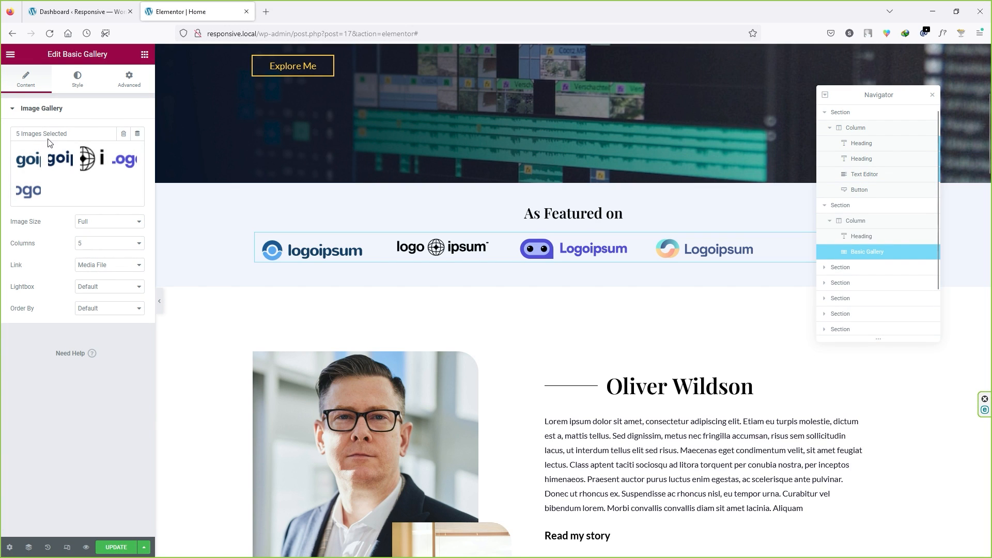
left_click(135, 156)
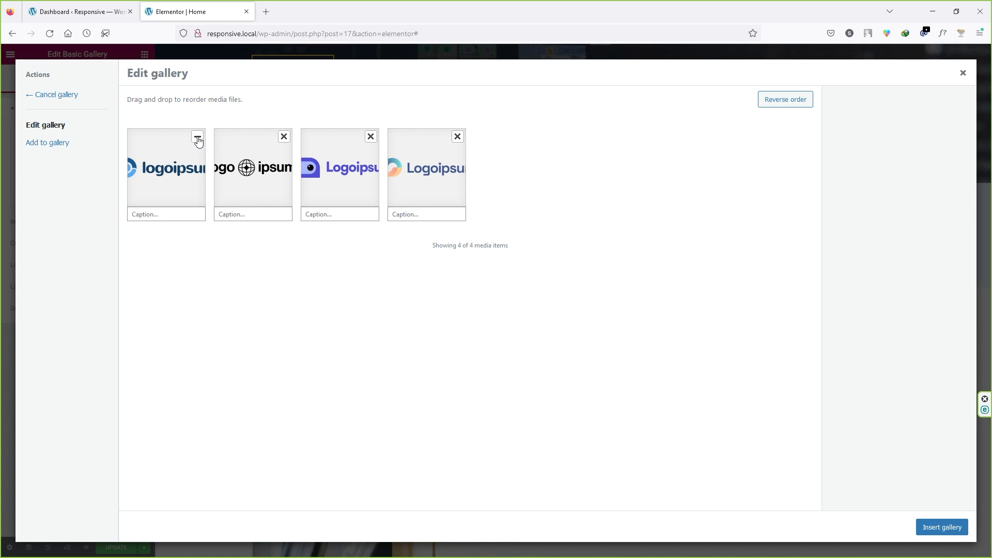
Upload the "R Circle_Logo color" image and add it to the logo gallery
left_click(45, 145)
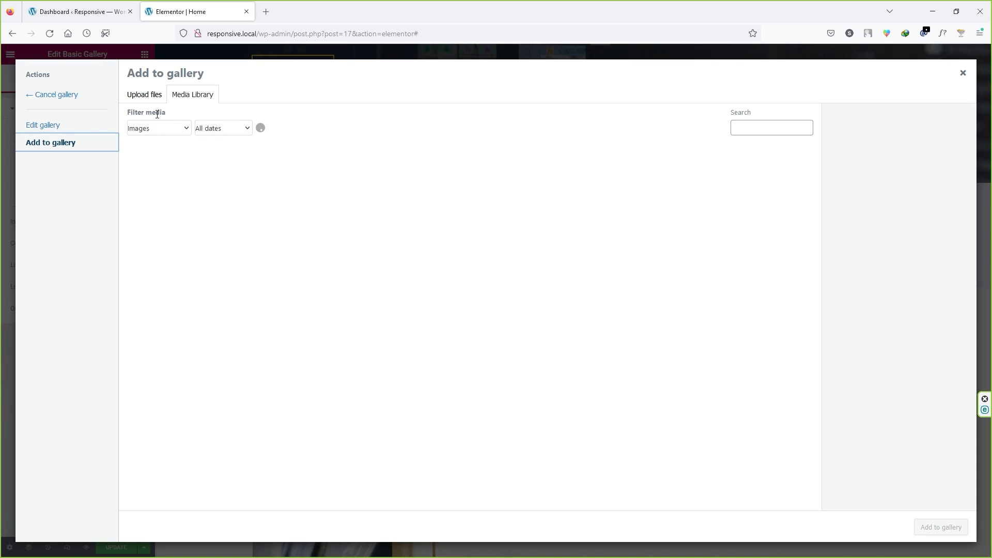
left_click(150, 98)
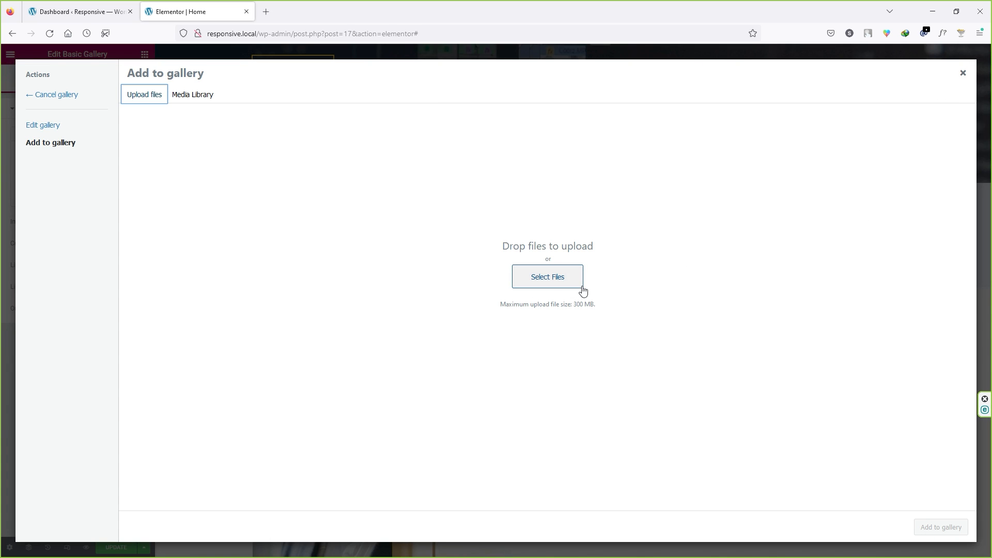
left_click(556, 283)
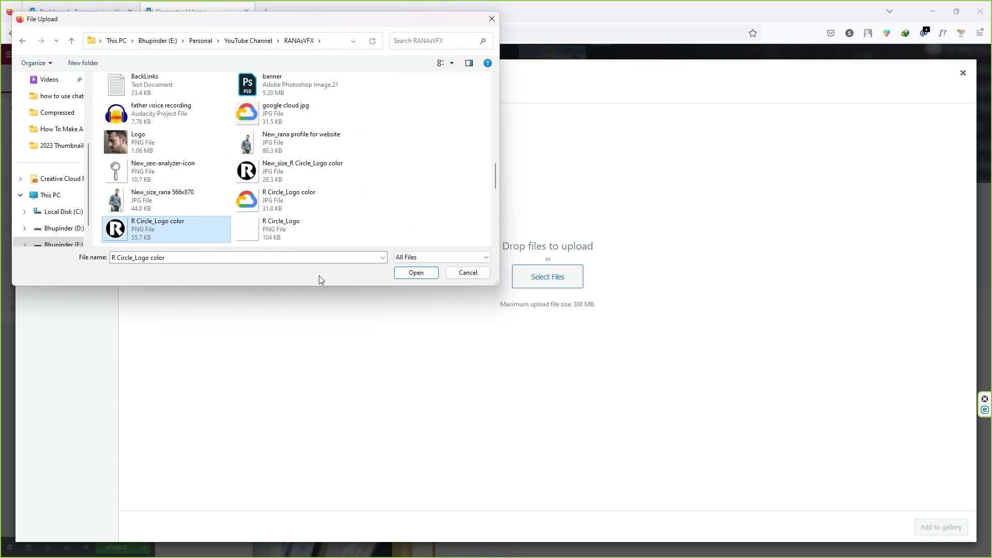
left_click(416, 273)
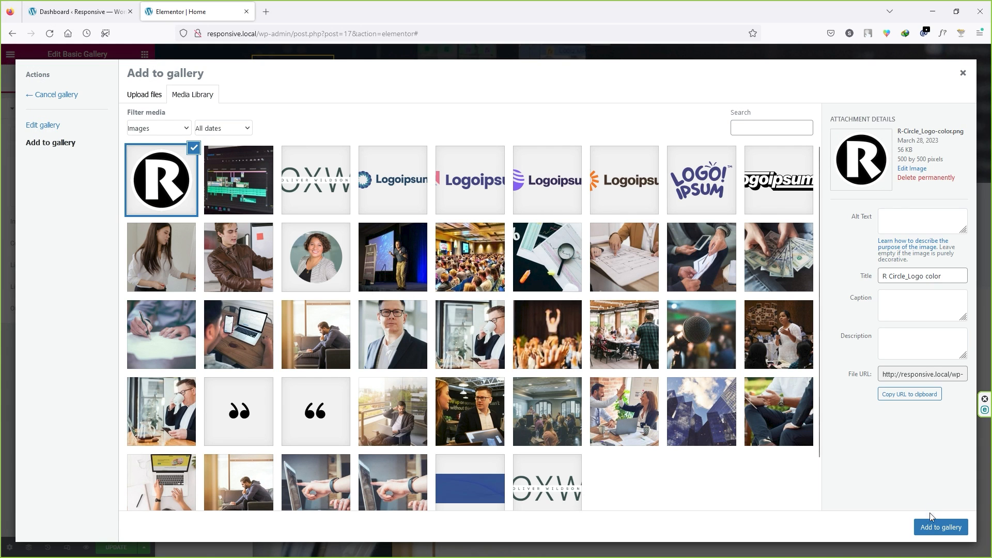
left_click(937, 528)
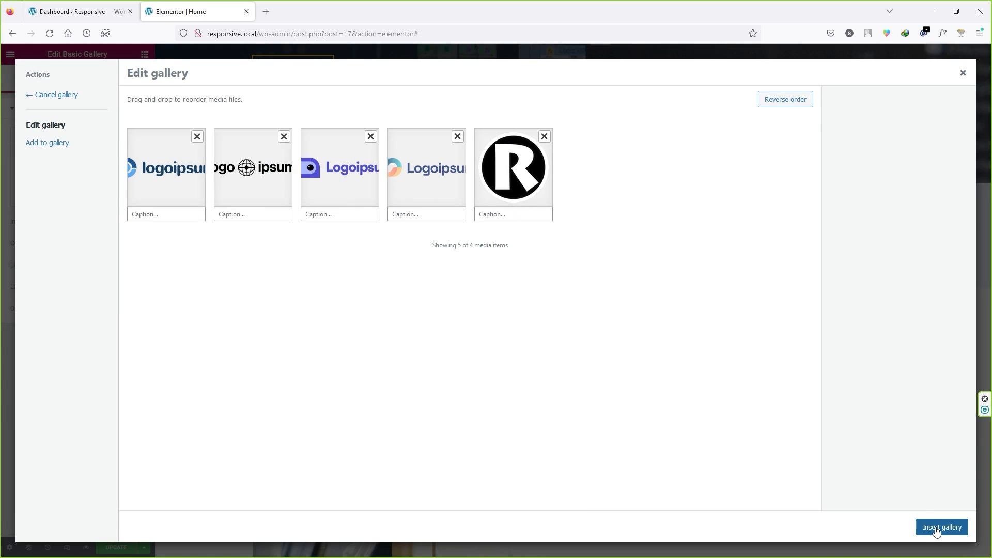
Remove the fourth Logoipsum logo, insert the revised gallery, and preview the R logo enlarged
left_click(457, 137)
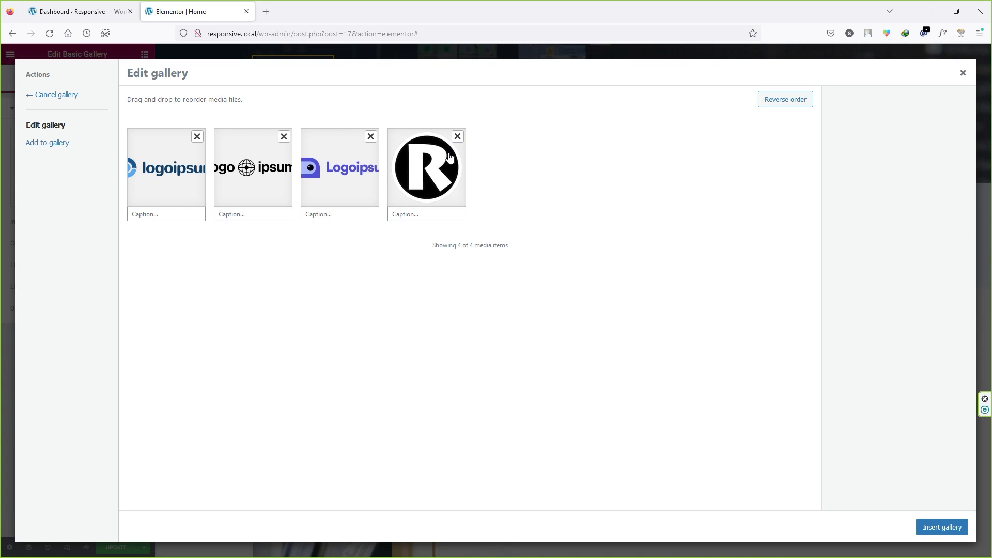
left_click(939, 528)
mouse_move(839, 99)
left_mouse_down()
mouse_move(899, 98)
mouse_move(855, 109)
left_mouse_up()
left_click(708, 295)
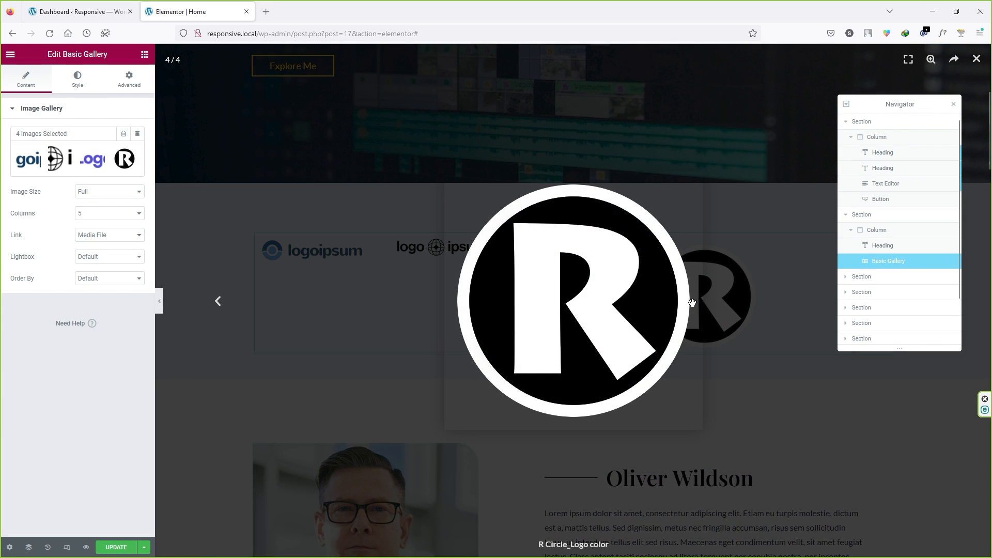
left_click(735, 328)
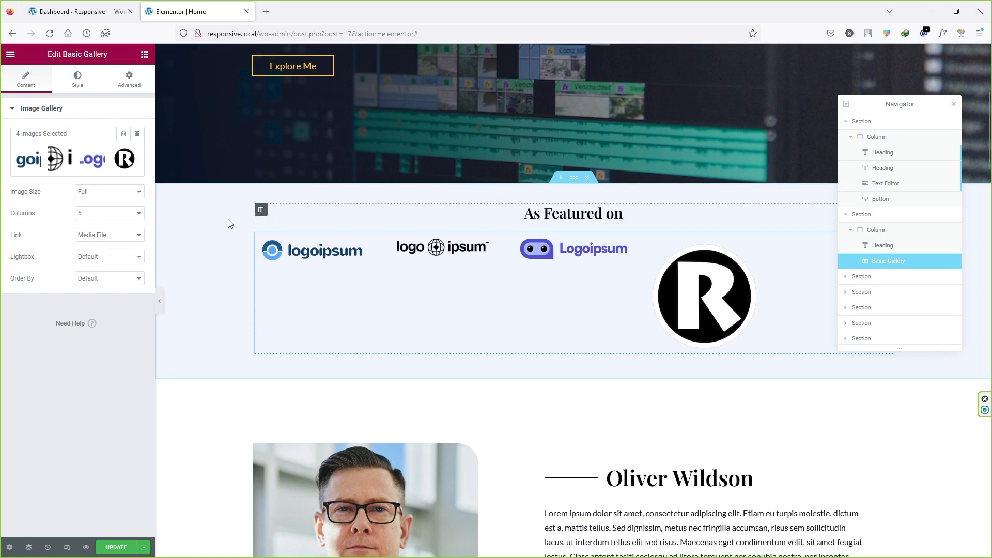
Check the file details and pixel dimensions of the blue Logoipsum logo in the WordPress media library
left_click(77, 11)
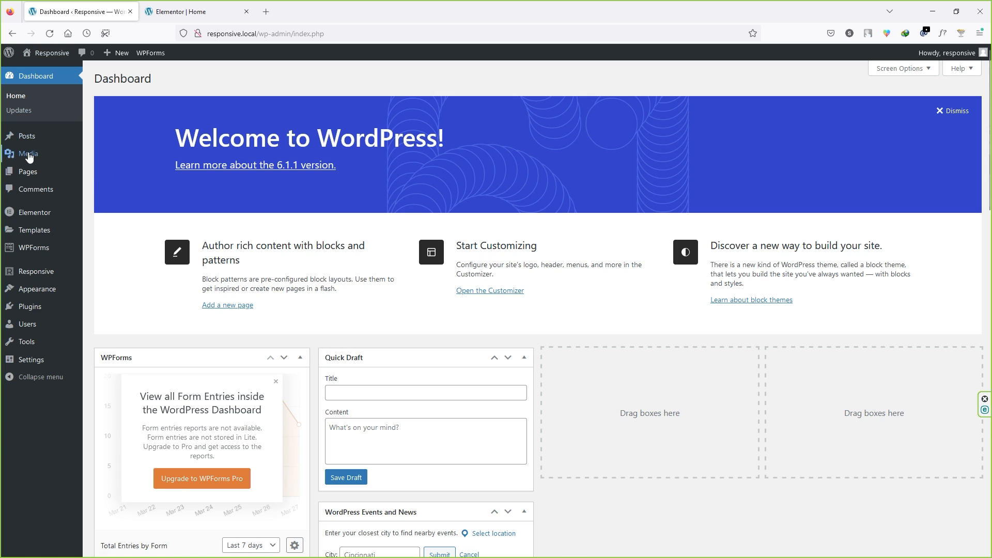
mouse_move(31, 155)
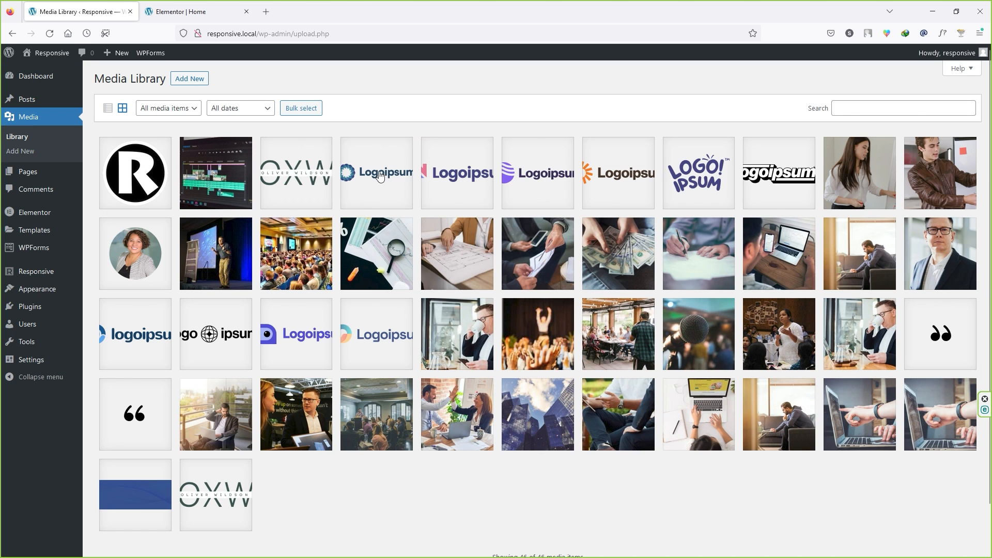
left_click(379, 176)
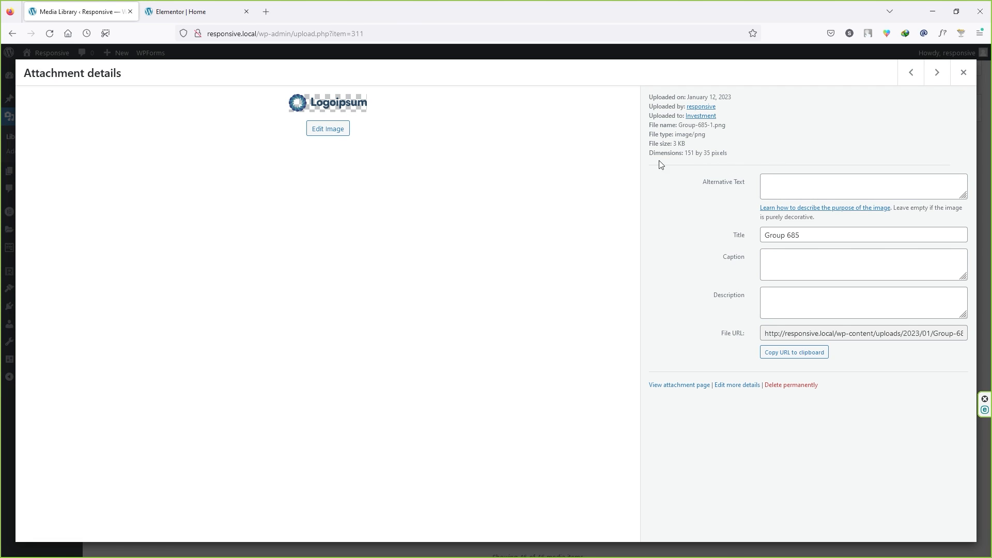
left_click(963, 73)
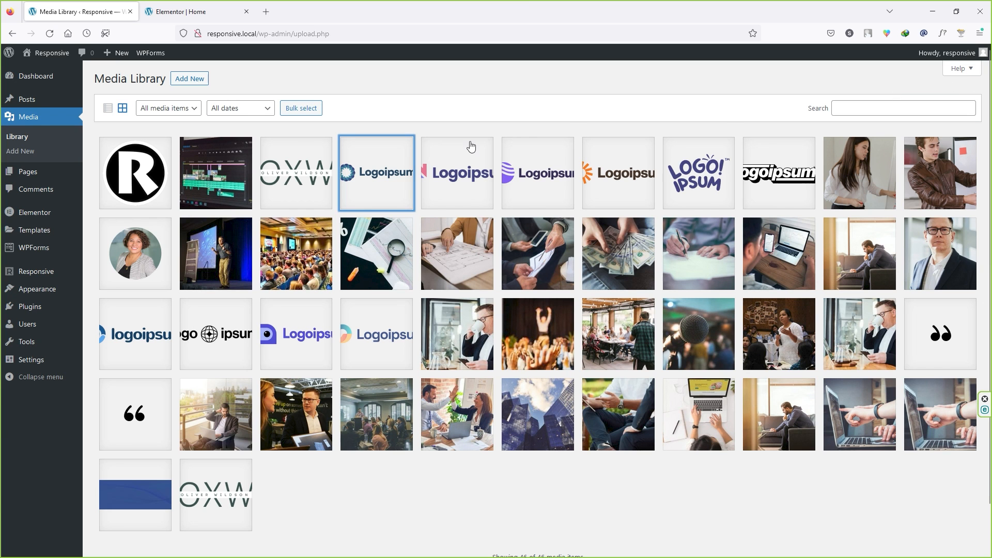
Return to the Elementor page, remove the R logo from the "As Featured on" gallery, and update the page
left_click(224, 18)
left_click(457, 135)
left_click(941, 527)
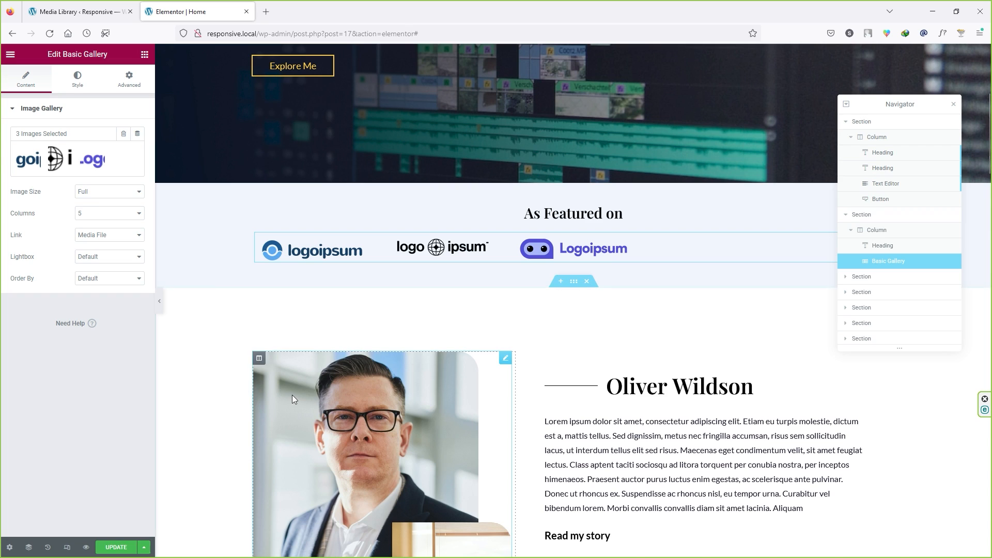
left_click(118, 547)
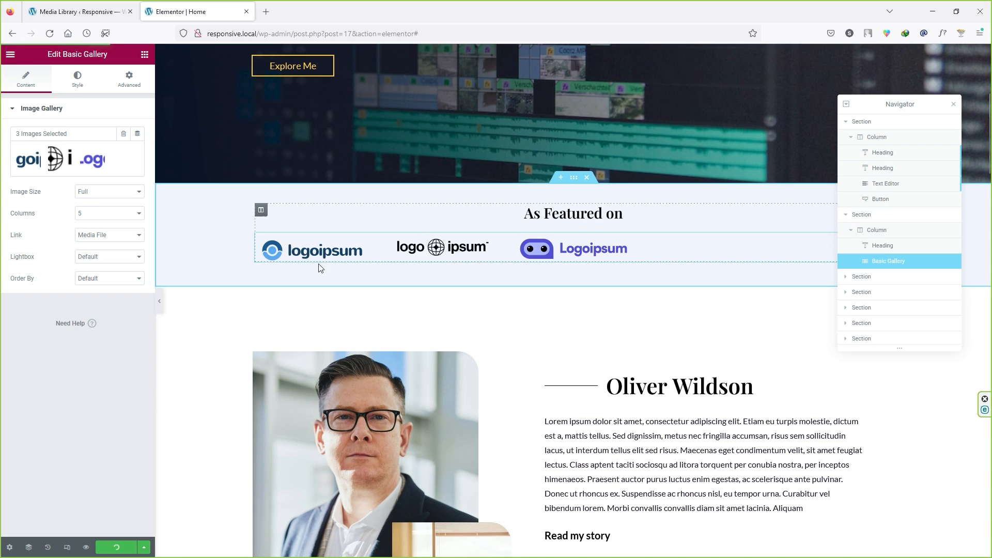
Examine the settings of the profile section's portrait, name heading, paragraph, follower caption and social icons
scroll(319, 267, "down", 4)
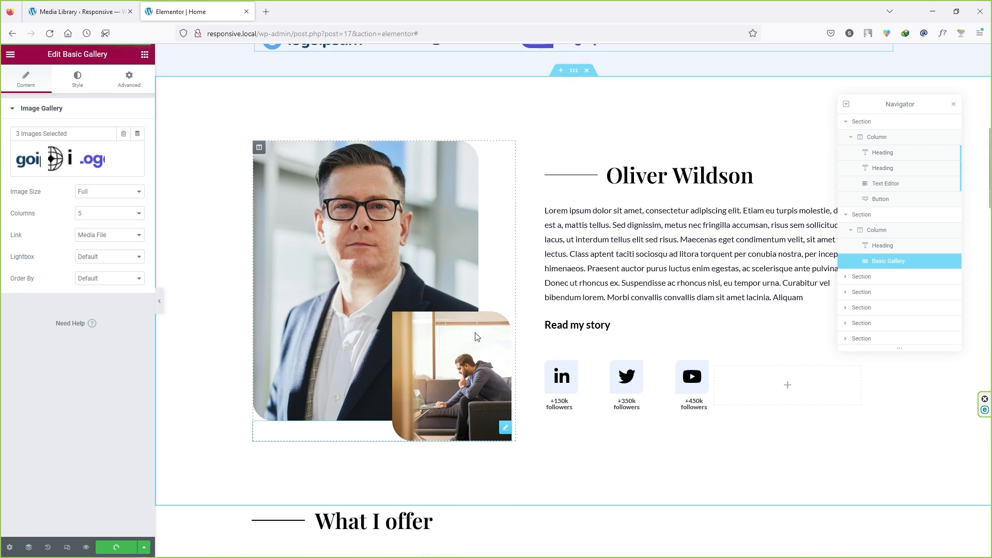
left_click(375, 211)
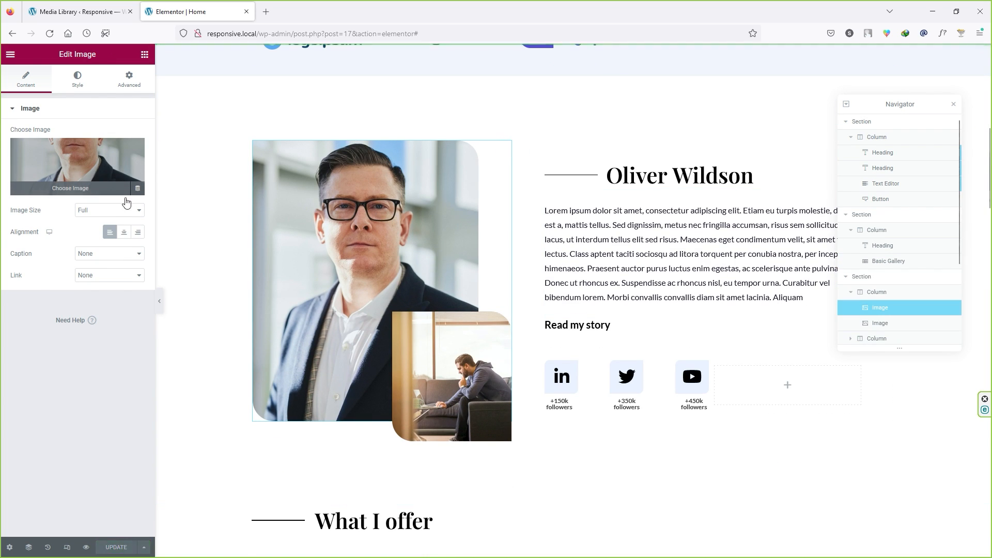
left_click(625, 236)
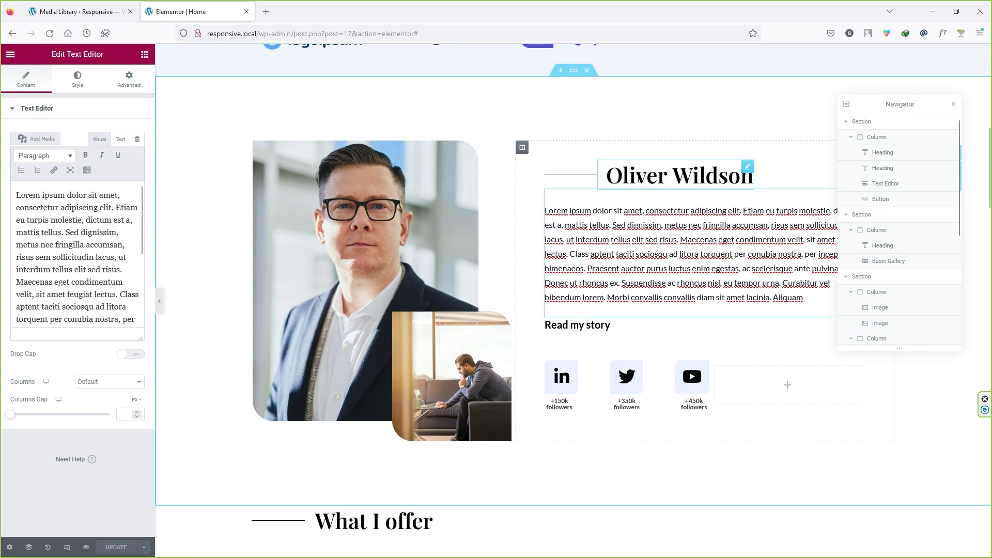
left_click(746, 171)
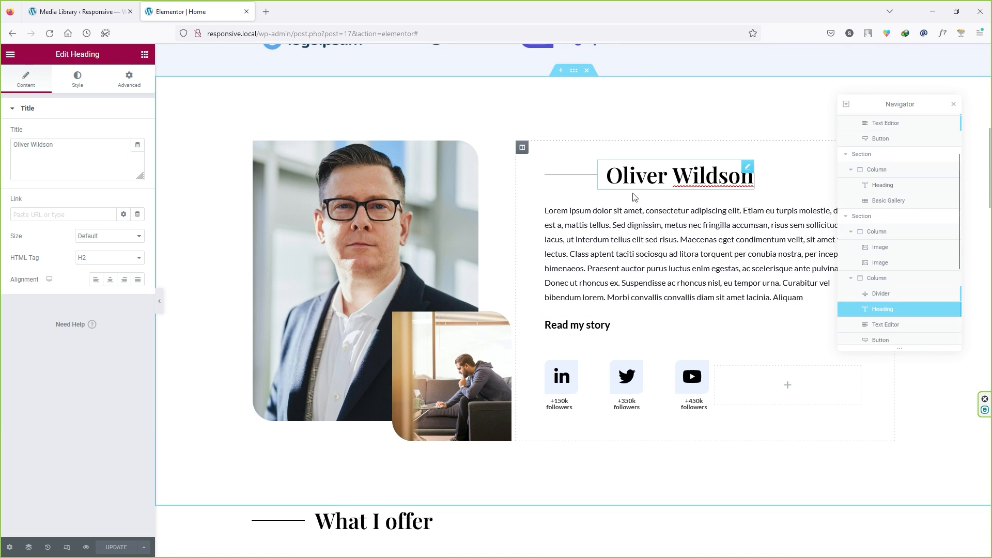
left_click(593, 236)
left_click(567, 403)
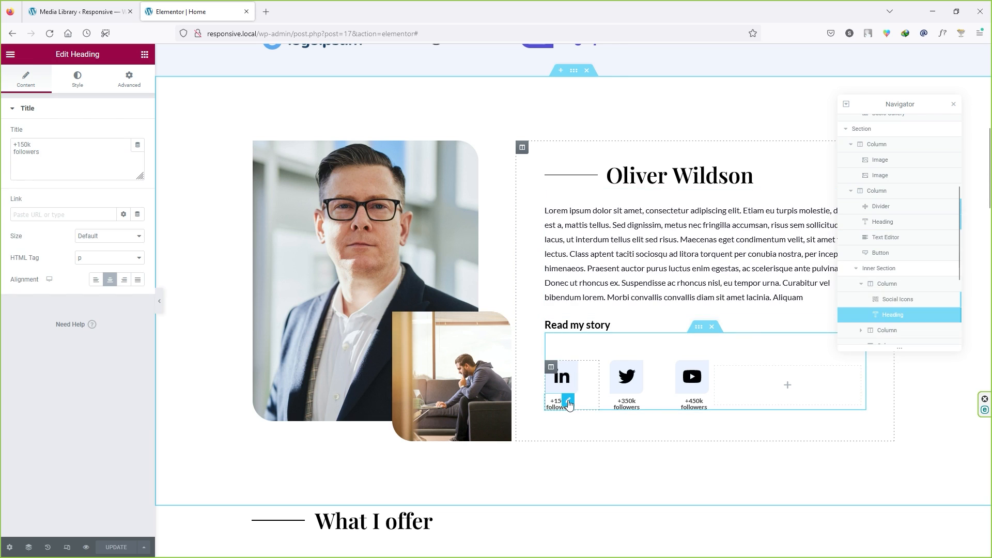
left_click(561, 376)
left_click(692, 376)
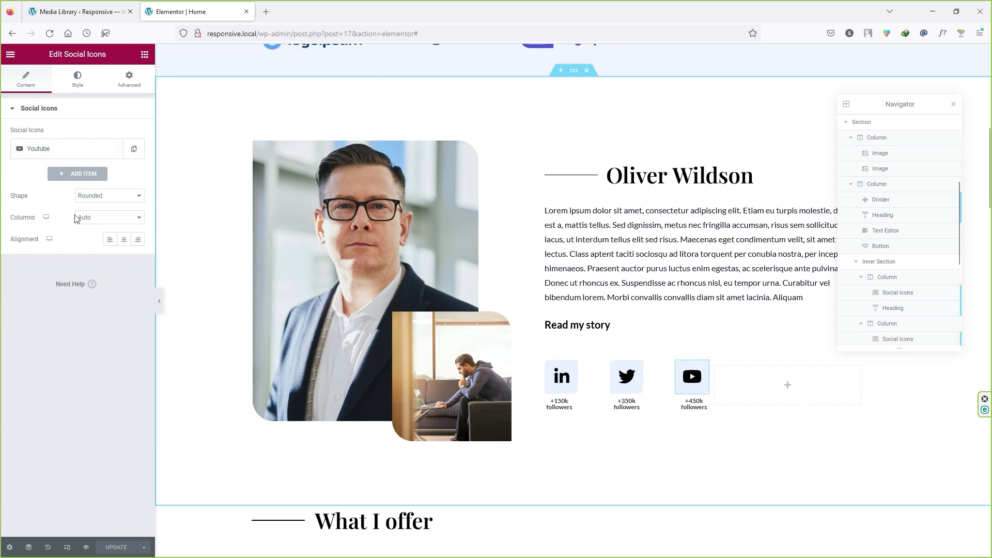
Add a second social icon below the LinkedIn one, set it to Instagram and link it to instagram.com/ranasvfx
left_click(565, 390)
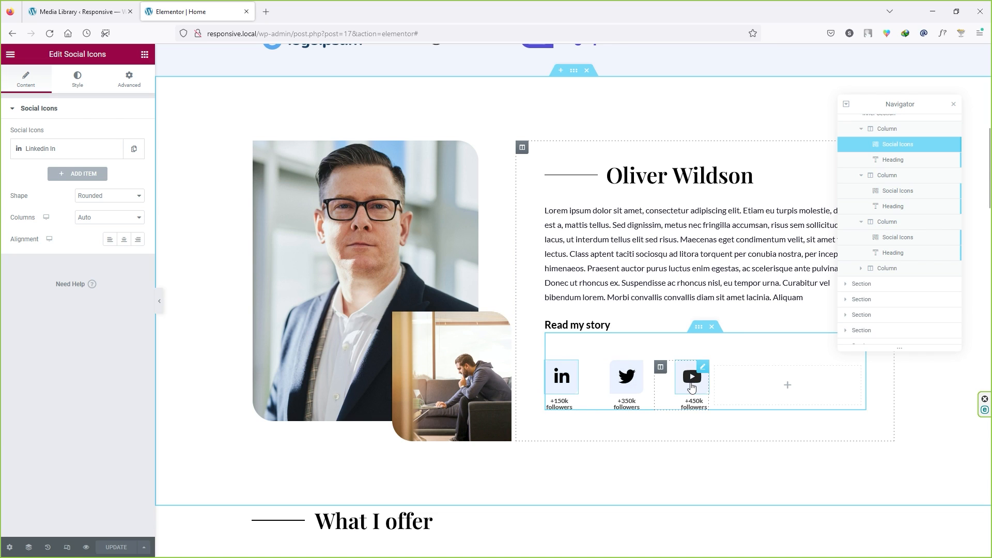
left_click(85, 174)
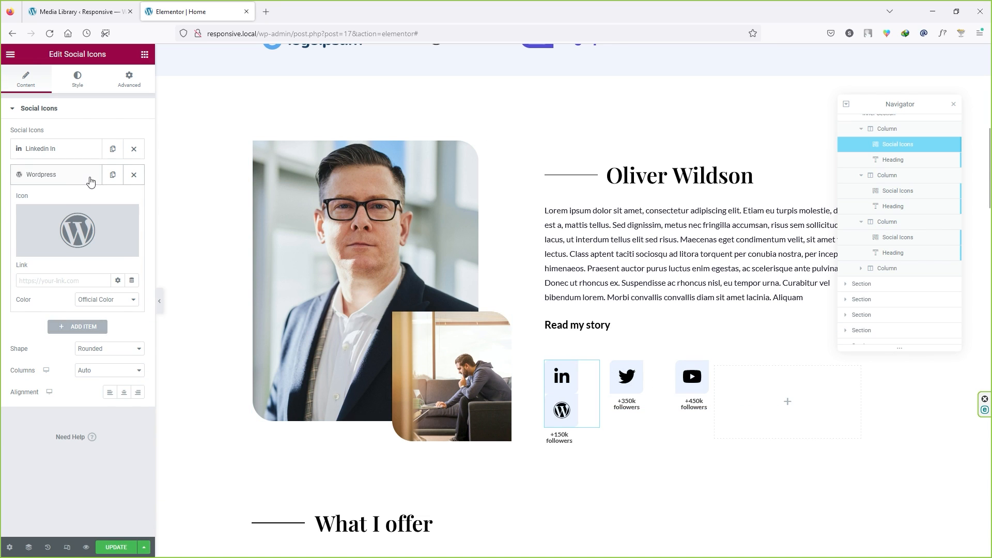
mouse_move(73, 240)
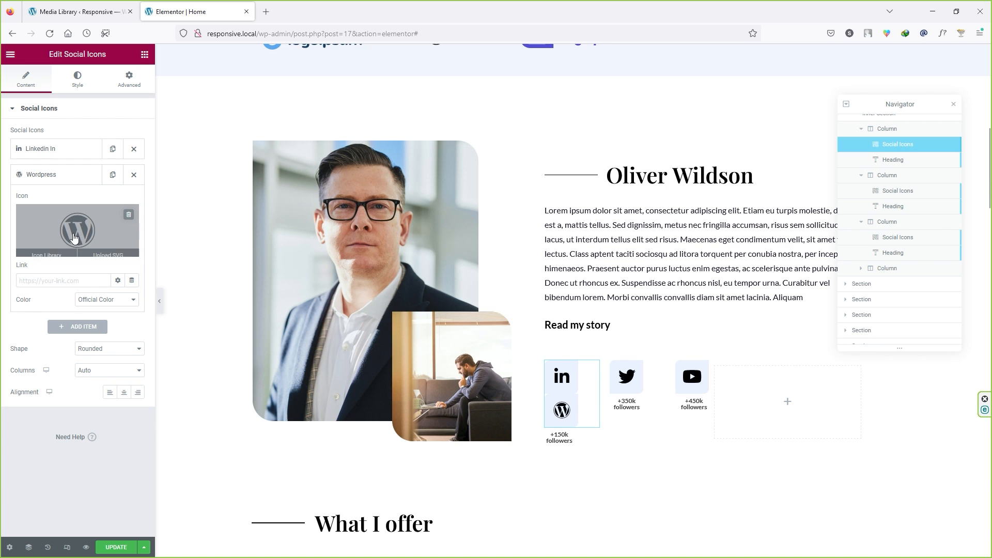
left_click(52, 253)
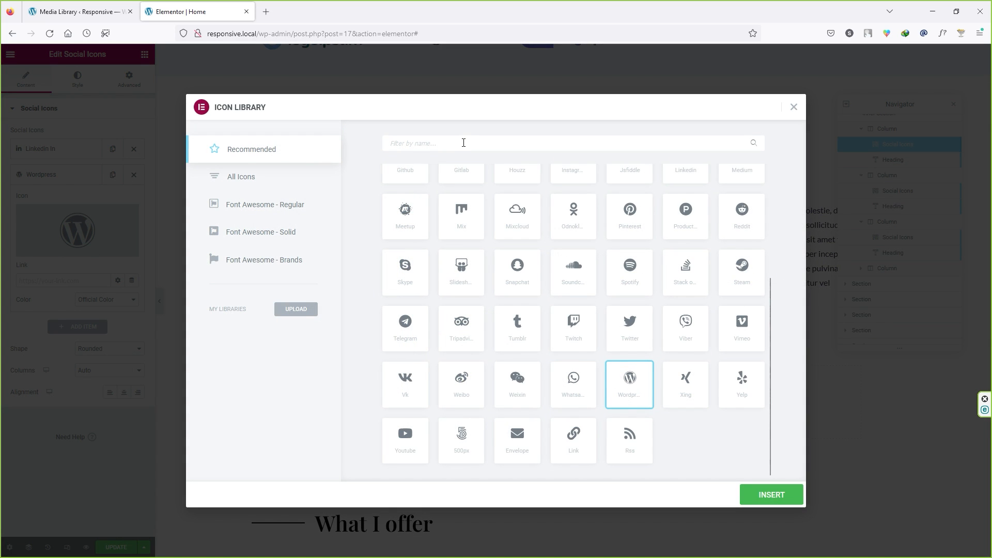
type("ins")
left_click(405, 207)
left_click(772, 495)
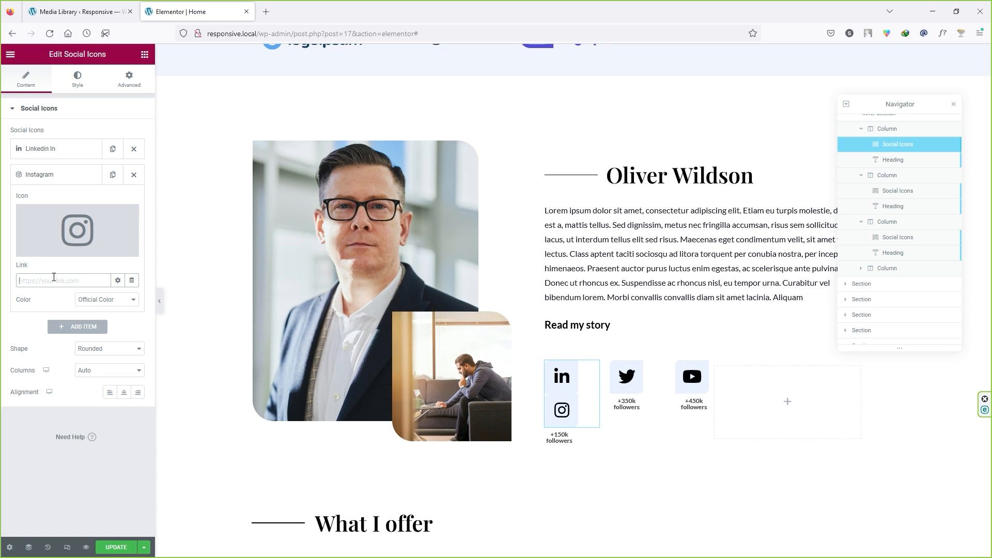
Examine the Twitter and YouTube social icon settings in the profile section
left_click(630, 387)
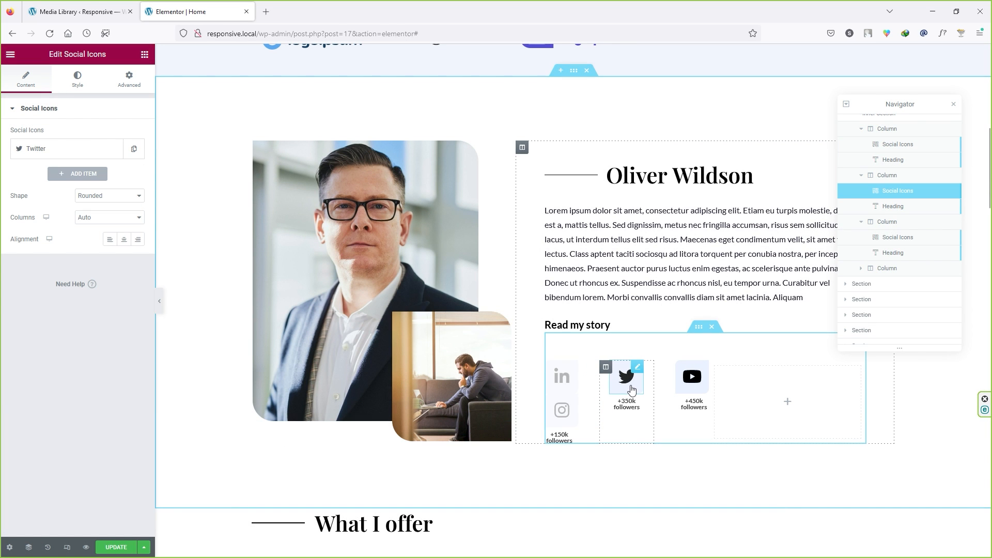
left_click(790, 407)
left_click(692, 376)
In the "What I offer" section, set the Financial support image's link type to Custom URL
scroll(568, 397, "down", 4)
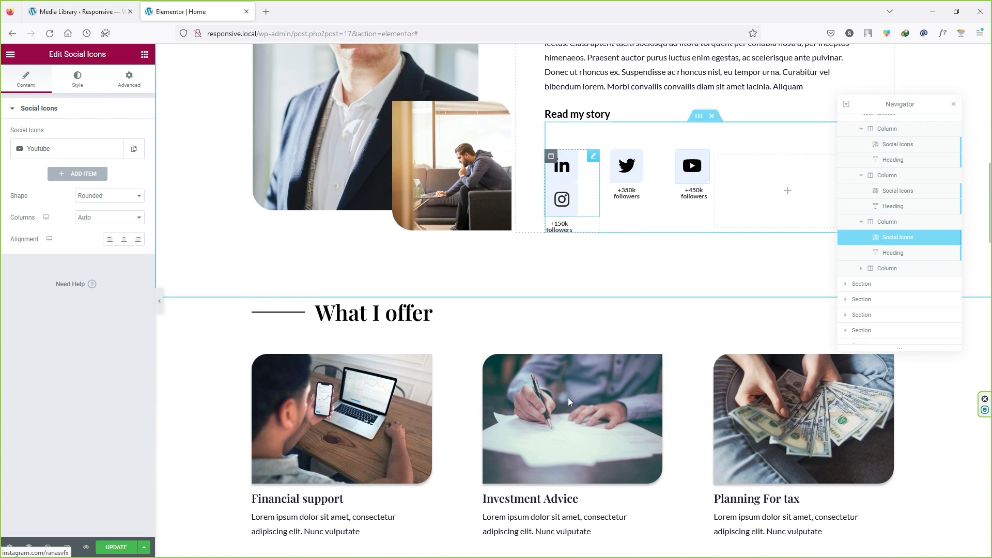
scroll(584, 210, "down", 4)
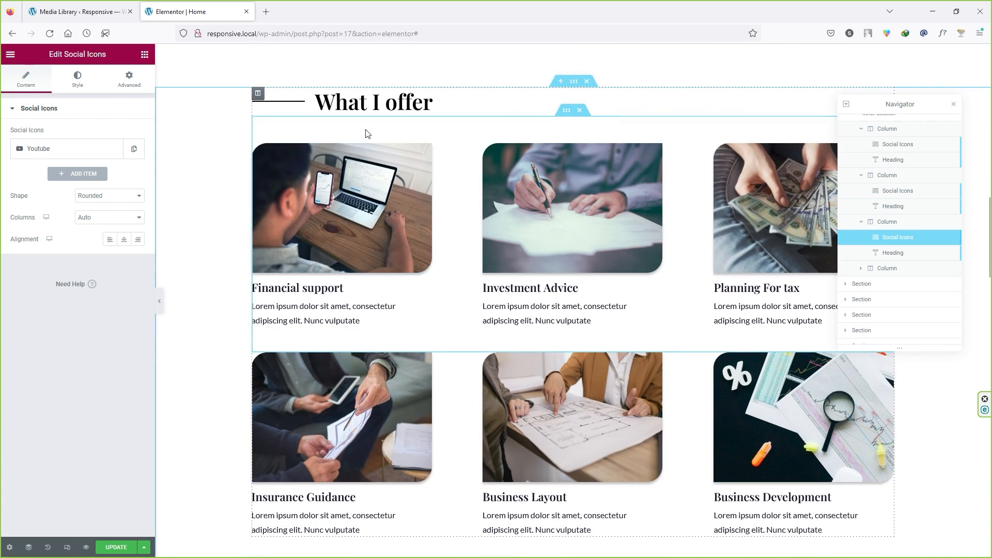
left_click(384, 103)
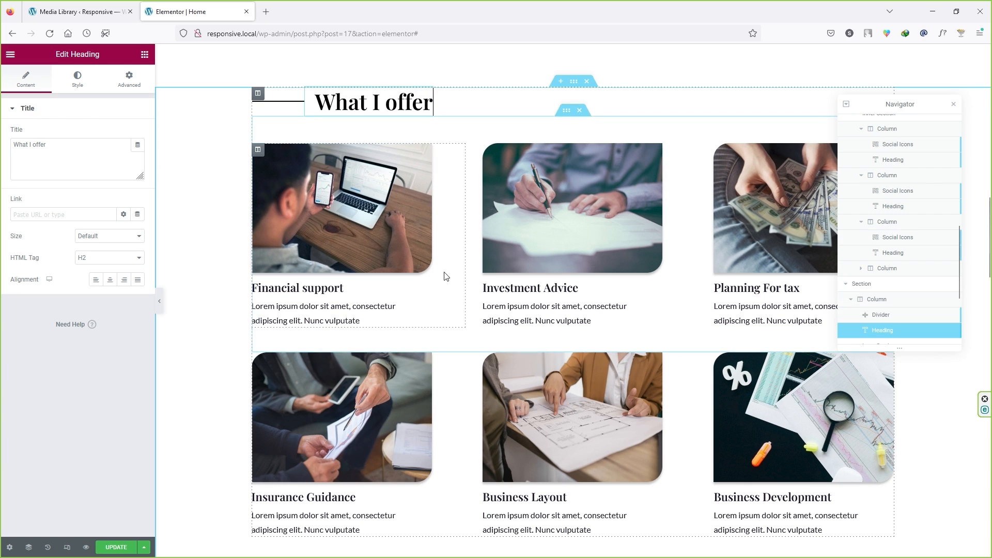
left_click(340, 206)
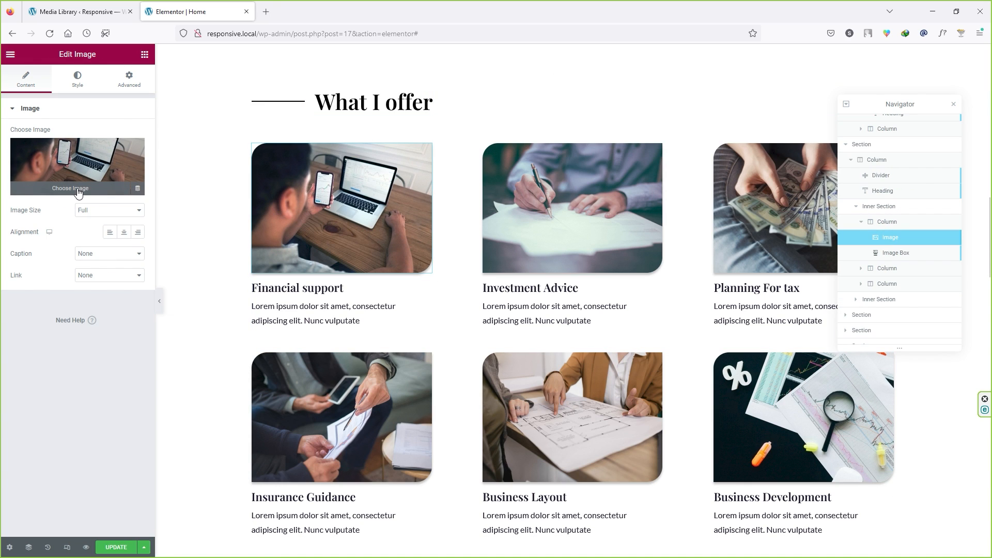
left_click(94, 277)
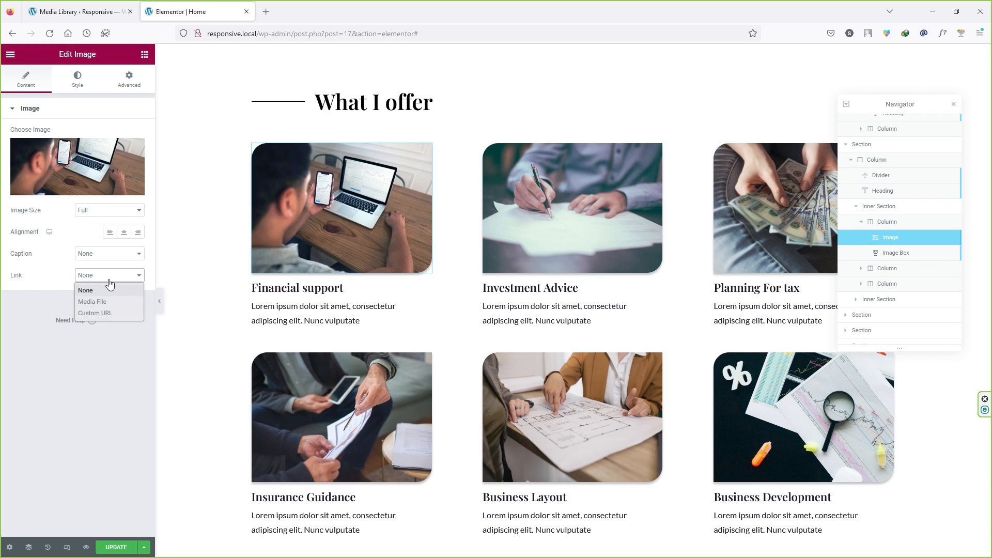
left_click(115, 313)
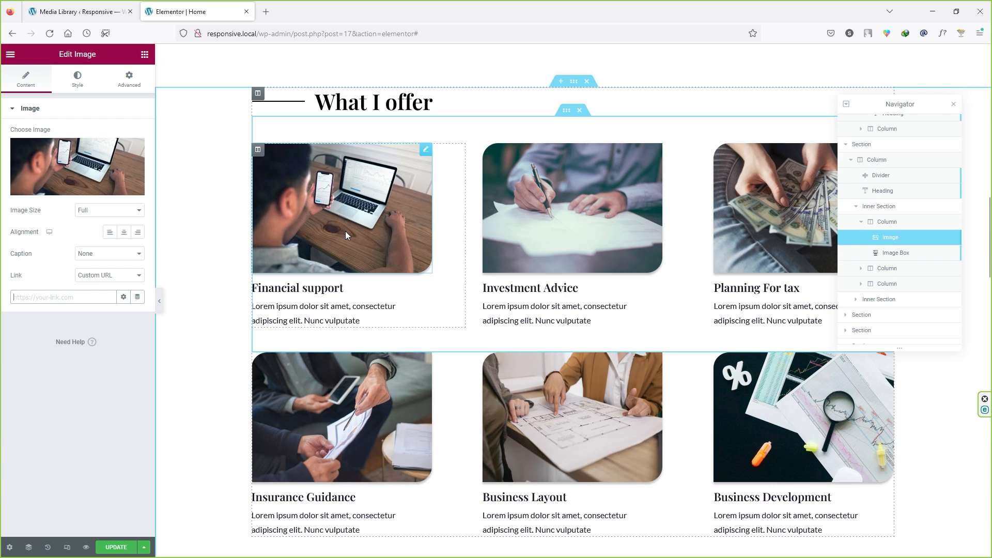
Look over the remaining home page sections down to the footer and update the page
scroll(345, 231, "down", 7)
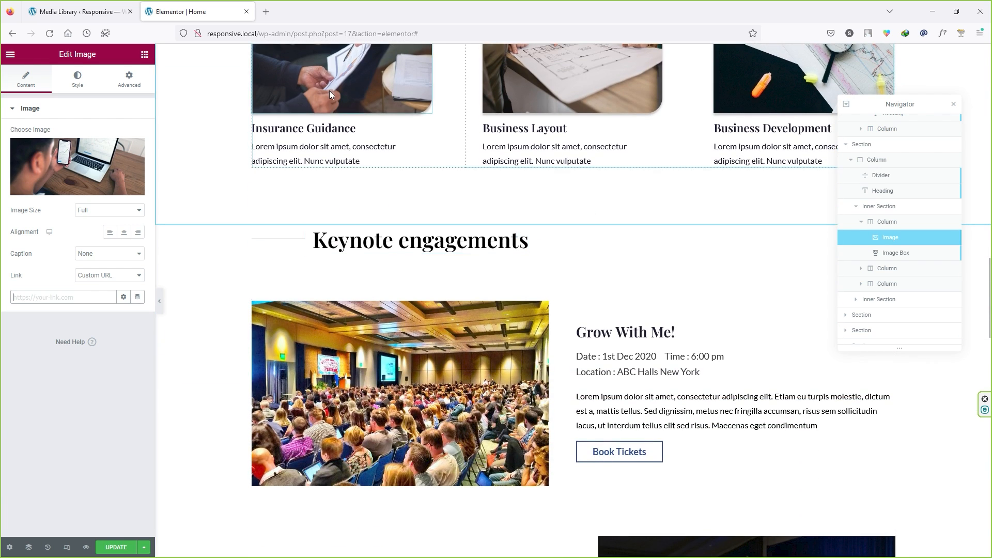
scroll(338, 188, "down", 12)
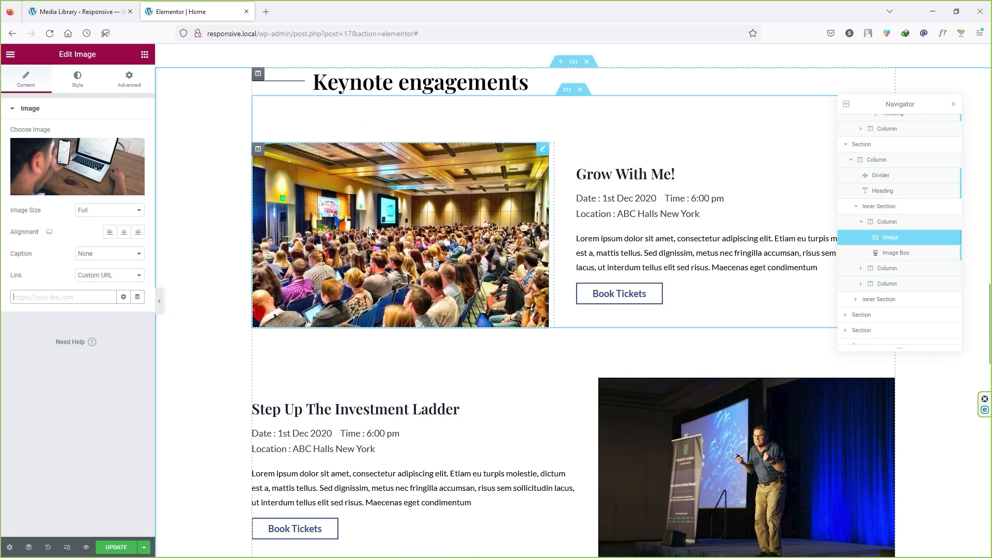
scroll(437, 243, "down", 10)
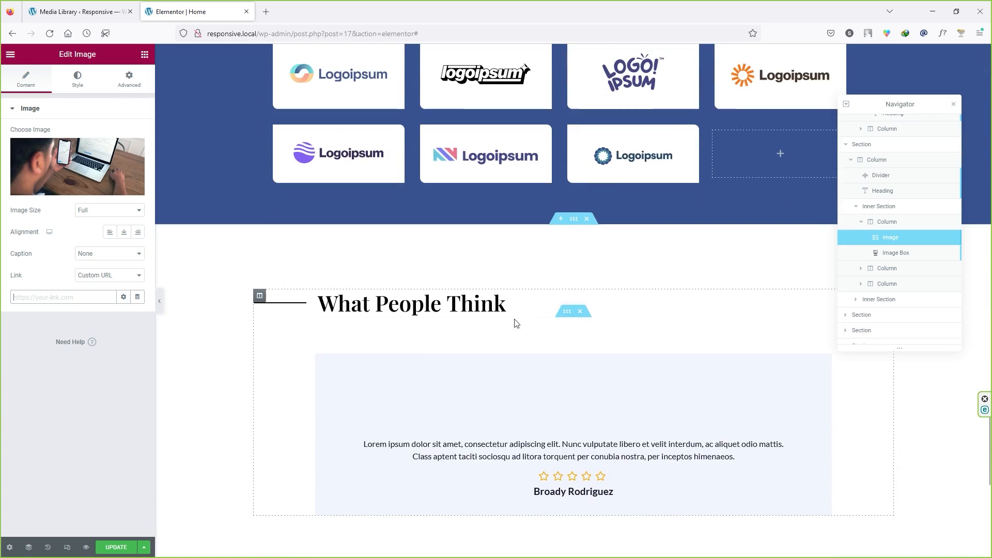
scroll(467, 288, "up", 4)
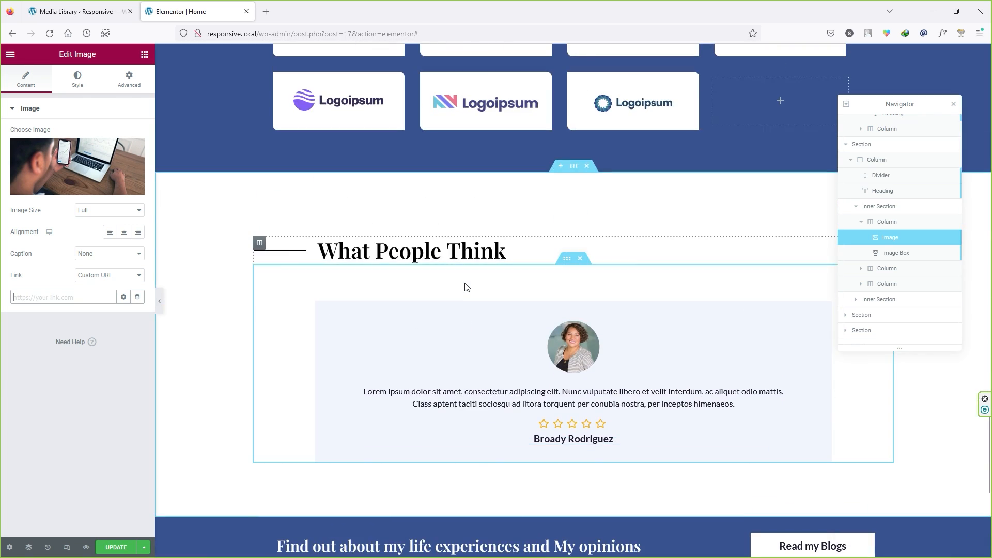
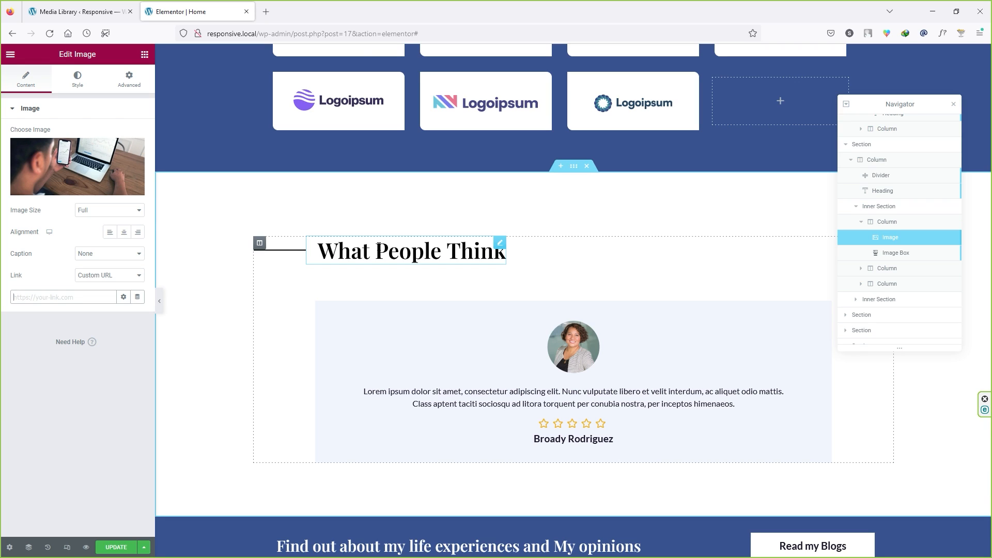
left_click(124, 546)
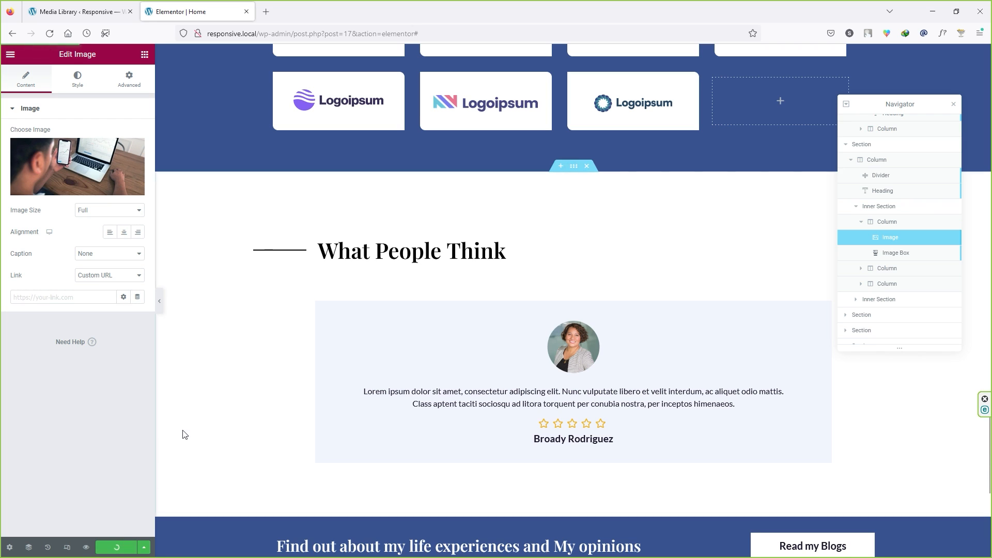
scroll(248, 387, "down", 6)
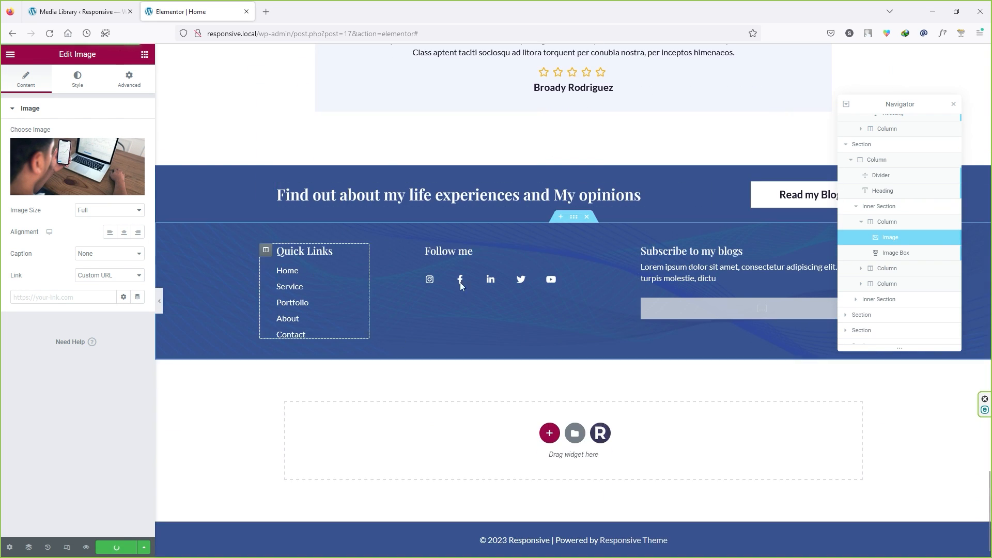
scroll(356, 305, "up", 20)
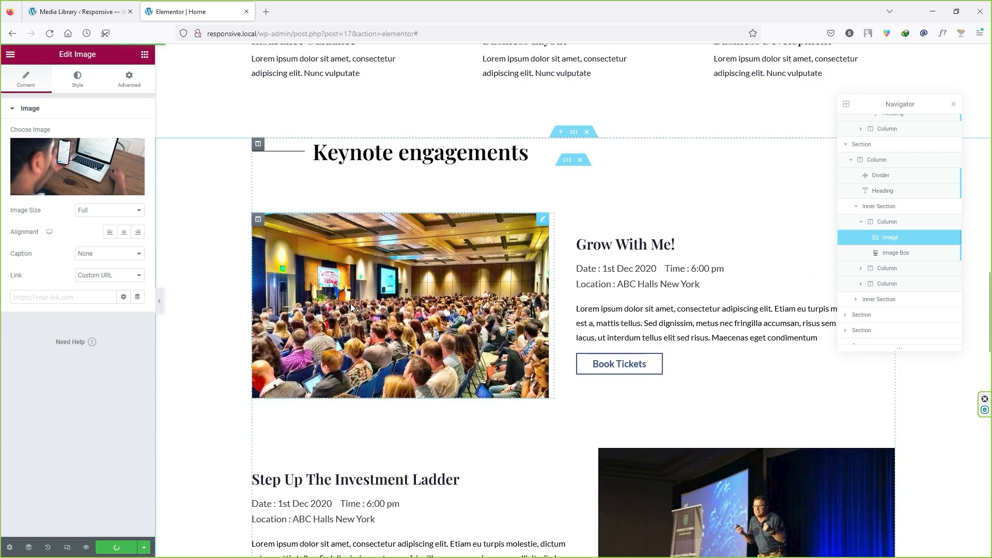
scroll(353, 307, "up", 1)
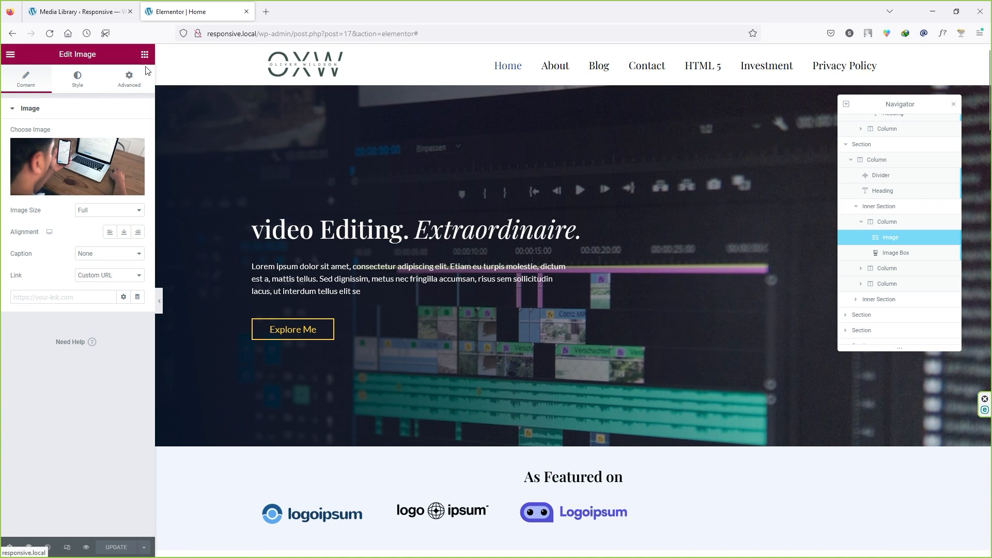
Exit the Elementor editor to WordPress and open the live home page
left_click(10, 57)
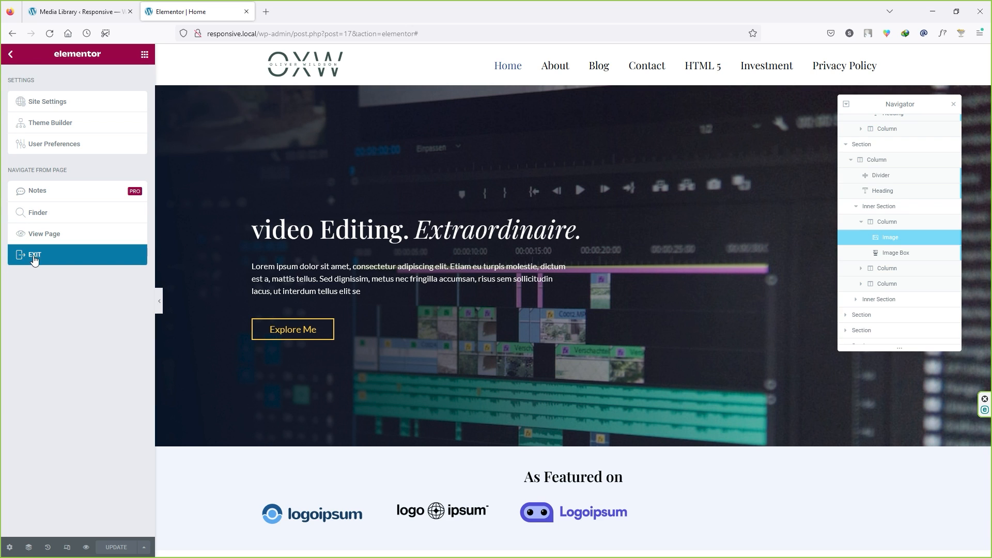
left_click(50, 255)
left_click(450, 351)
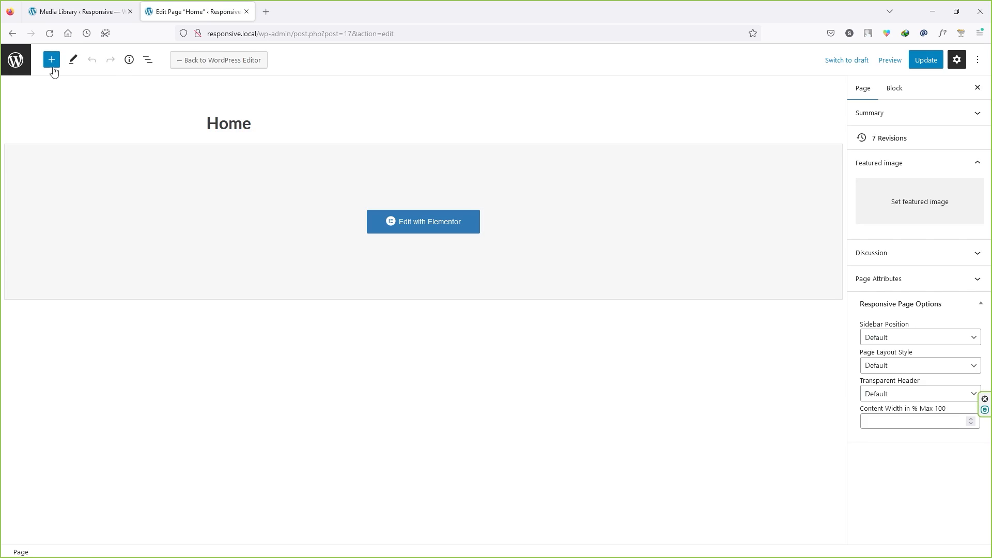
left_click(17, 61)
mouse_move(55, 55)
left_click(42, 75)
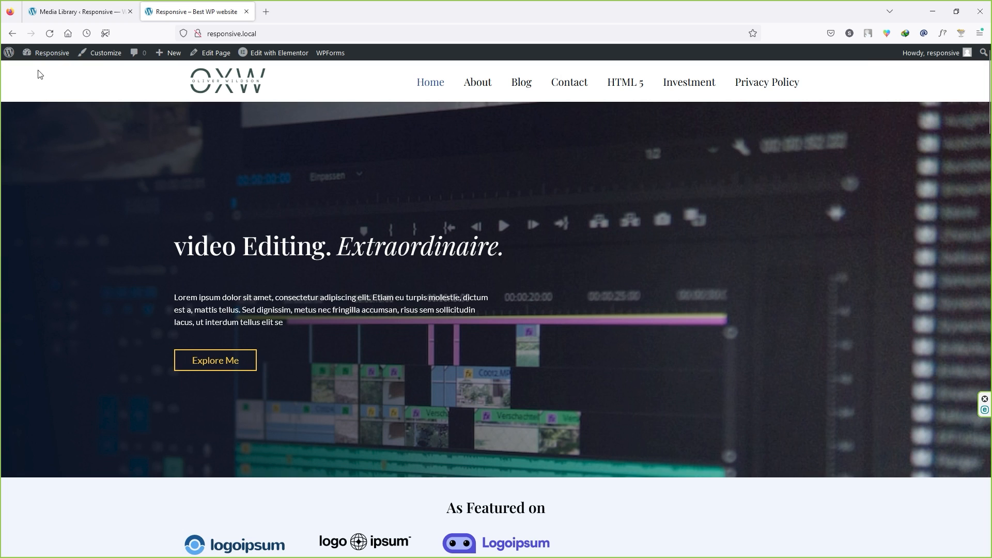
Open the site customizer's Site Identity settings from the header logo and remove the current logo
left_click(108, 56)
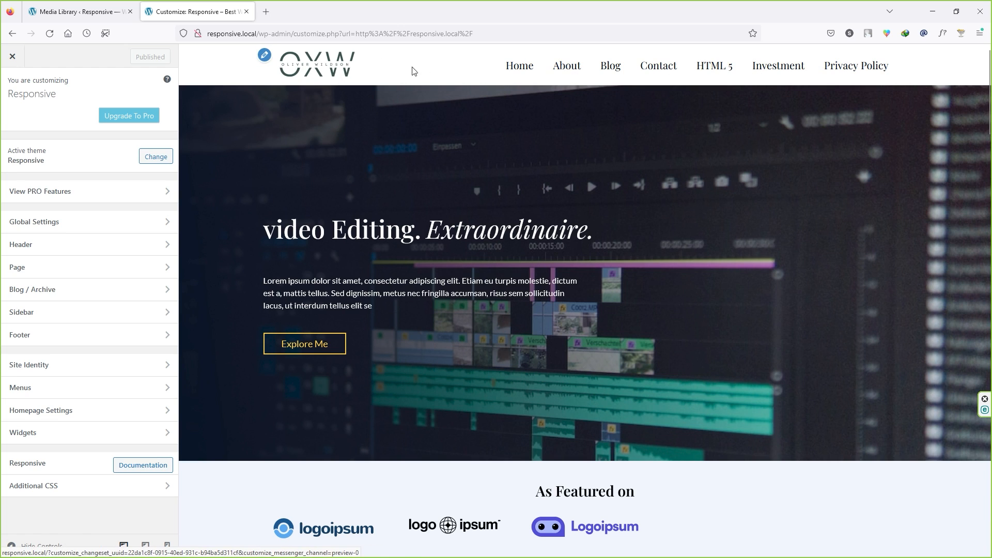
left_click(265, 57)
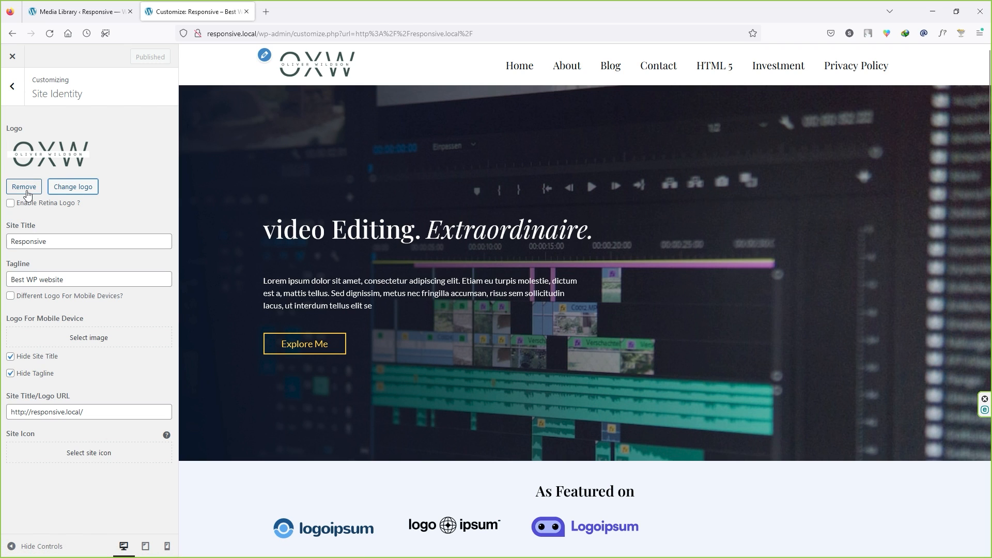
left_click(24, 187)
Set the site logo to R-Circle_Logo-color.png from the media library without cropping it
left_click(104, 153)
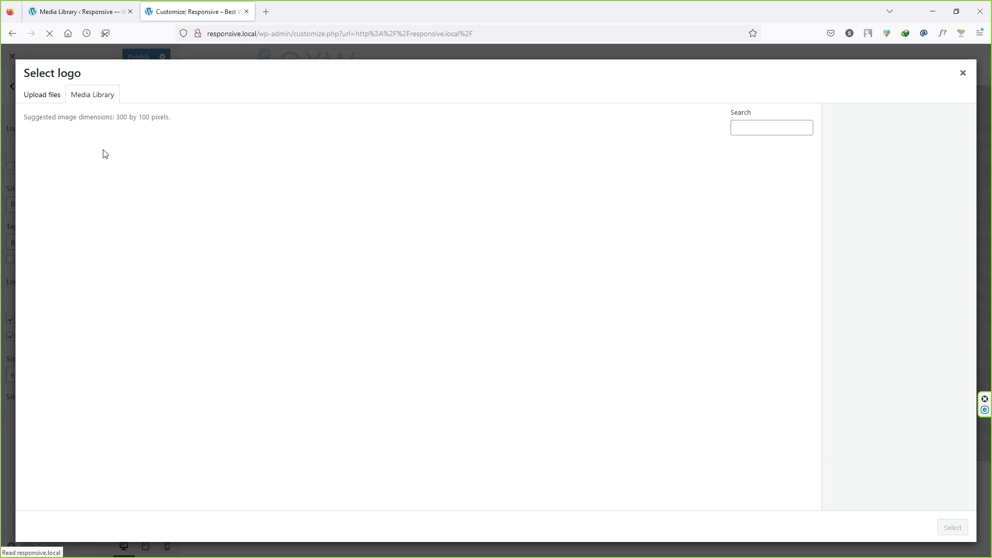
left_click(42, 98)
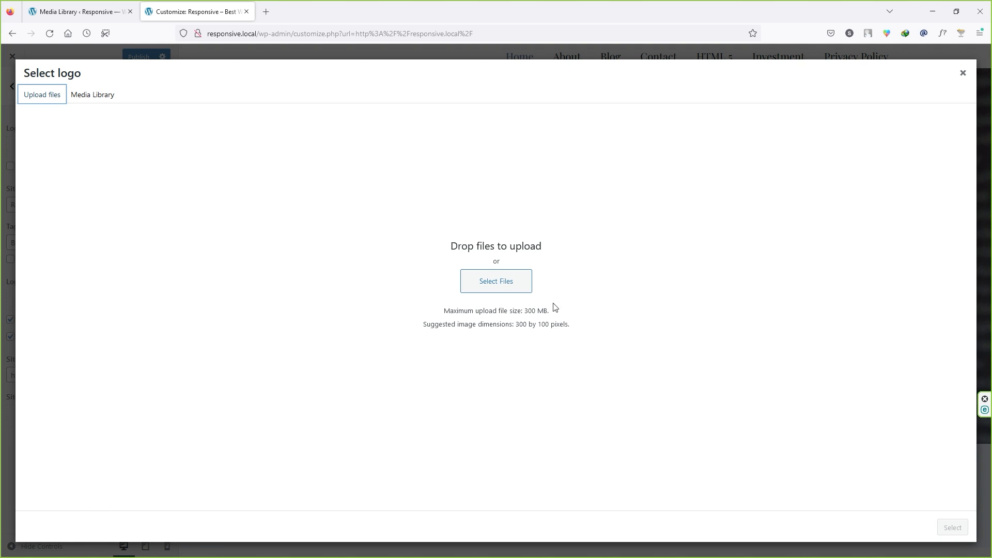
left_click(95, 99)
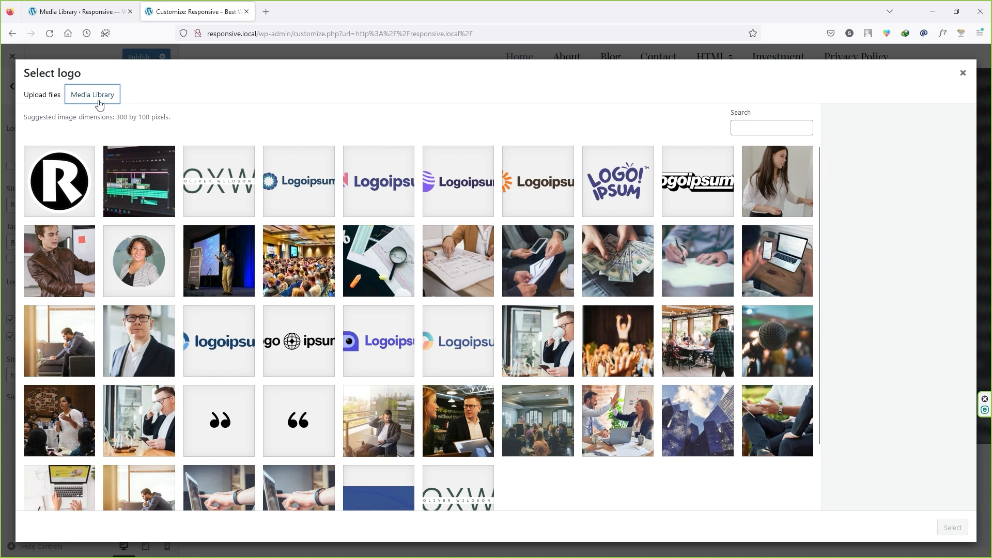
left_click(60, 193)
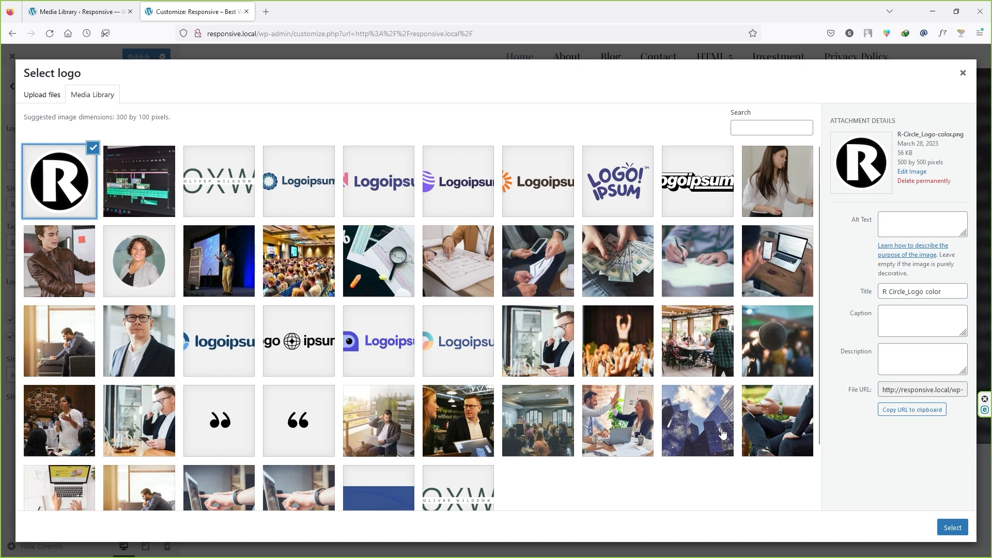
left_click(952, 529)
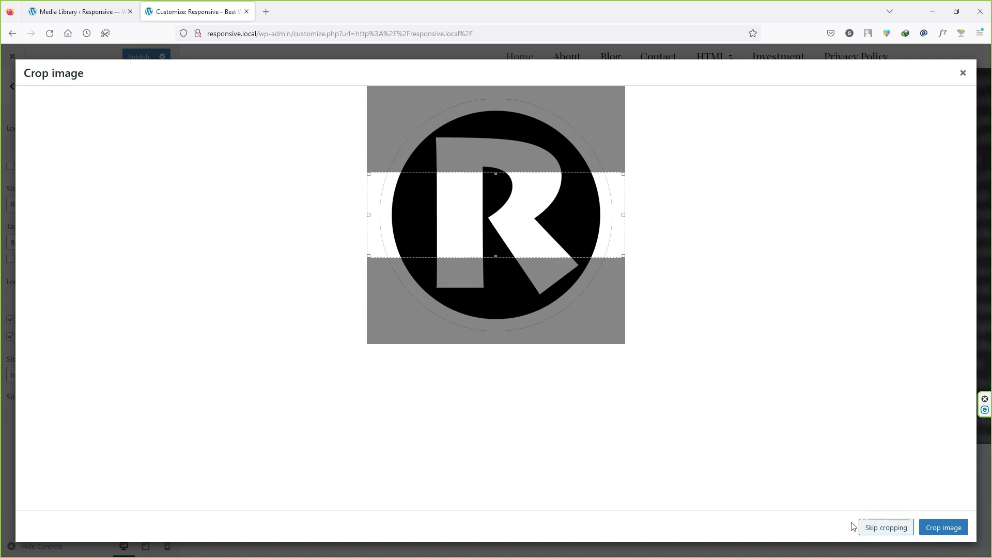
left_click(885, 527)
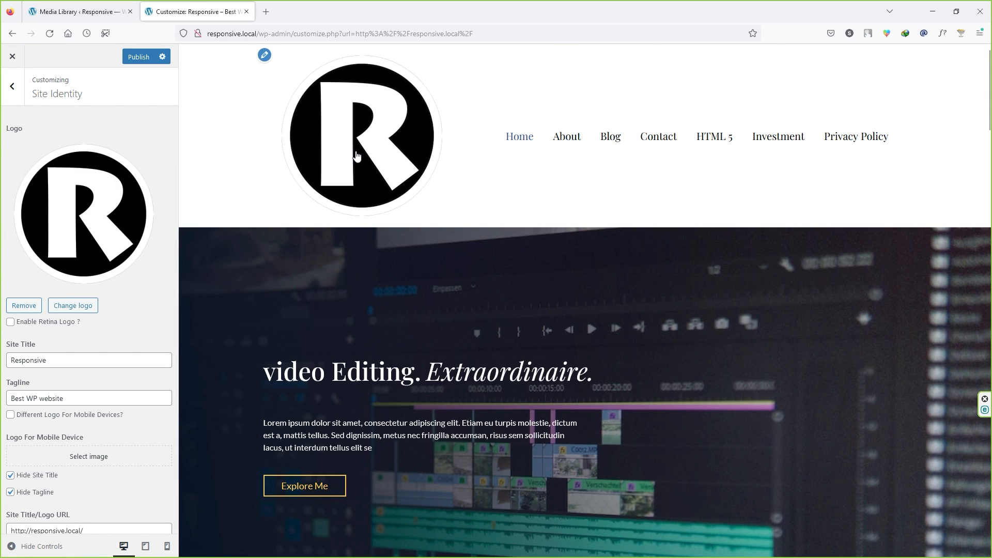
Replace the site logo with a cropped version of the R circle image, then remove that logo
left_click(73, 307)
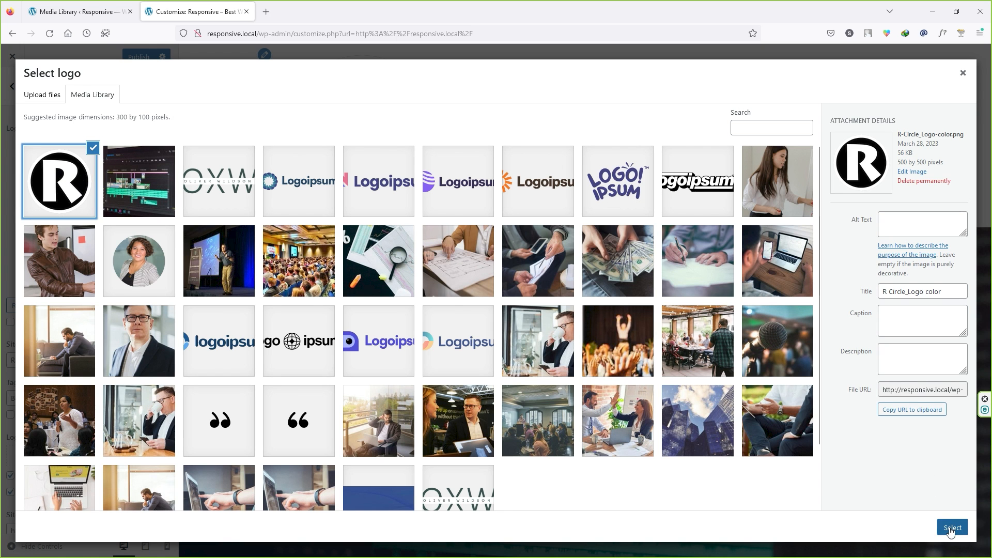
left_click(952, 527)
left_click(949, 530)
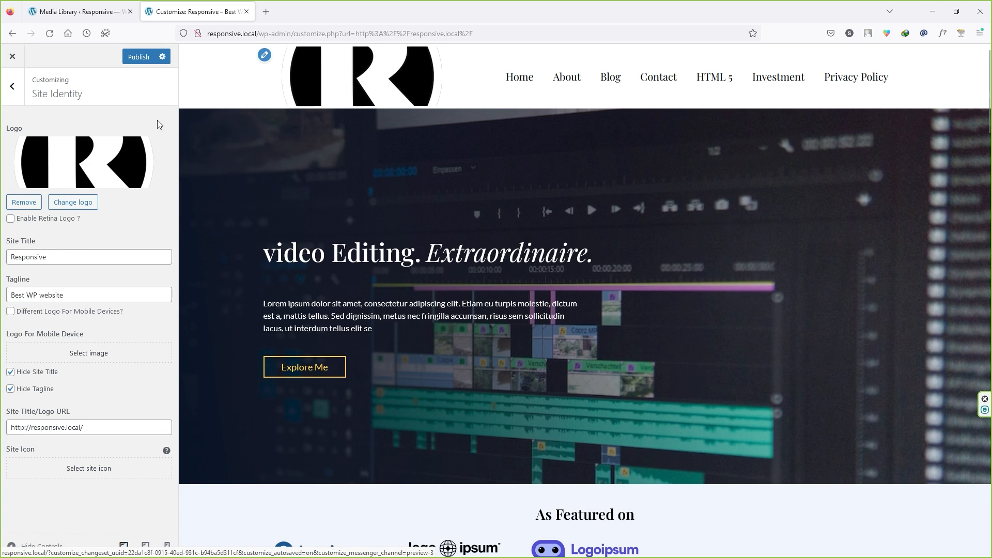
left_click(24, 202)
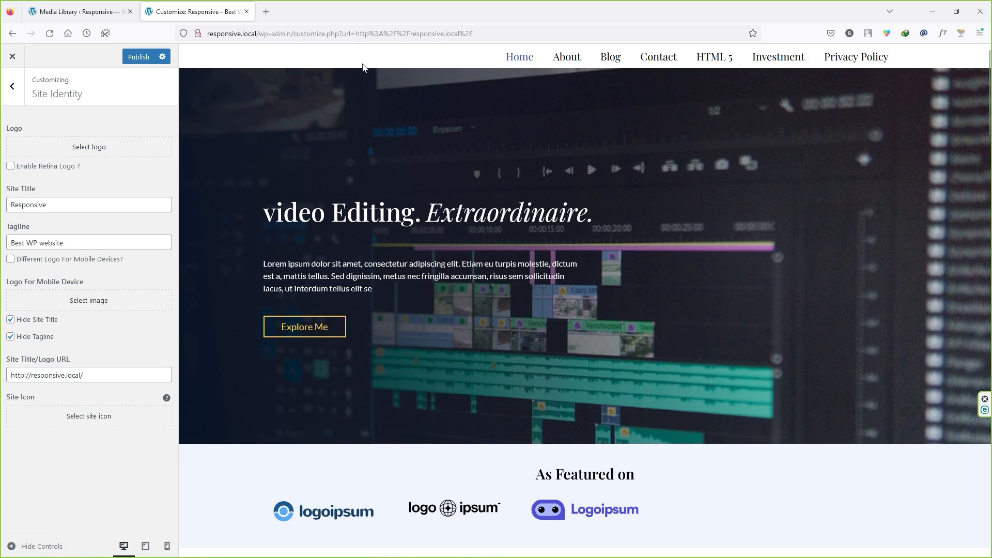
Check the attachment details of the OXW logo in the Media Library for its dimensions
left_click(77, 12)
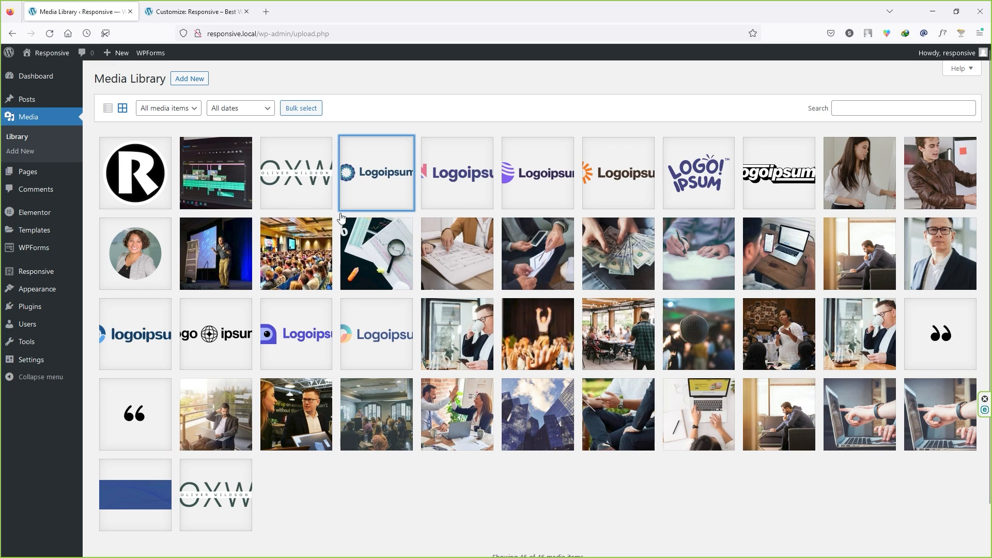
left_click(309, 171)
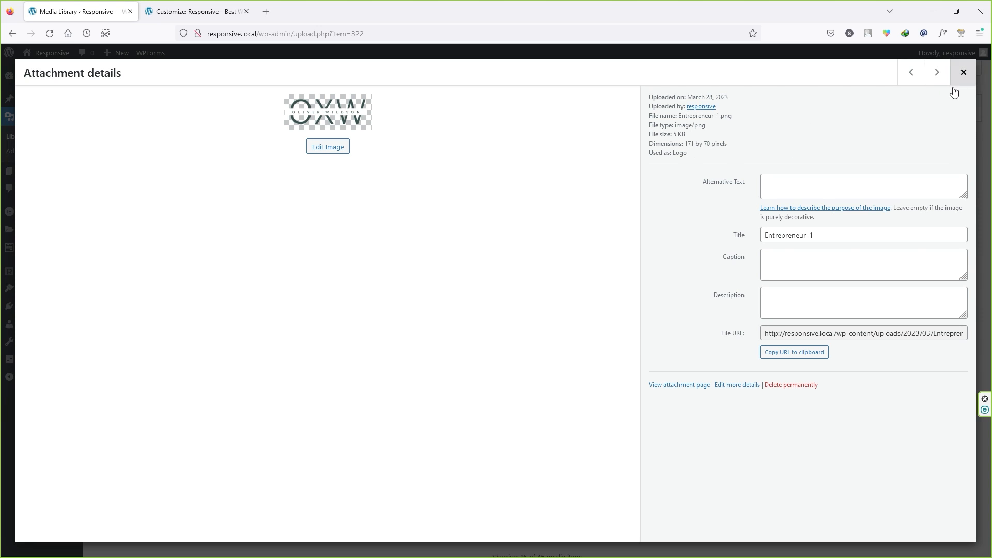
left_click(963, 72)
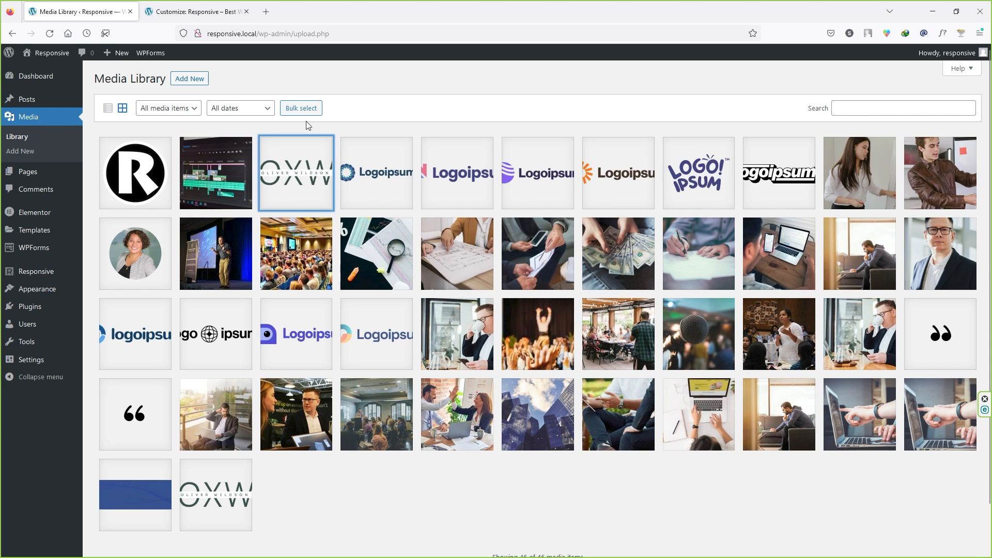
Return to the customizer and set the site title to "whatever you like"
left_click(206, 7)
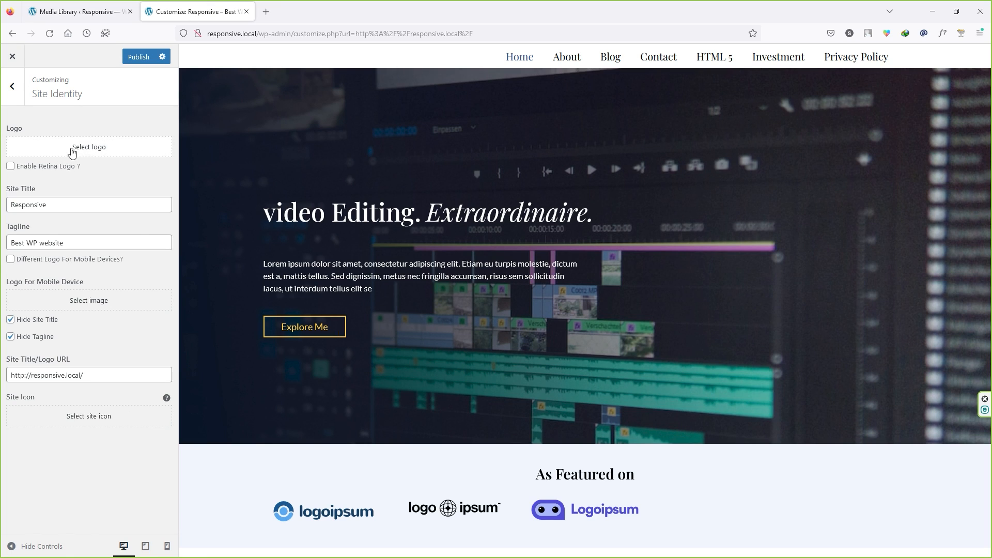
double_click(51, 205)
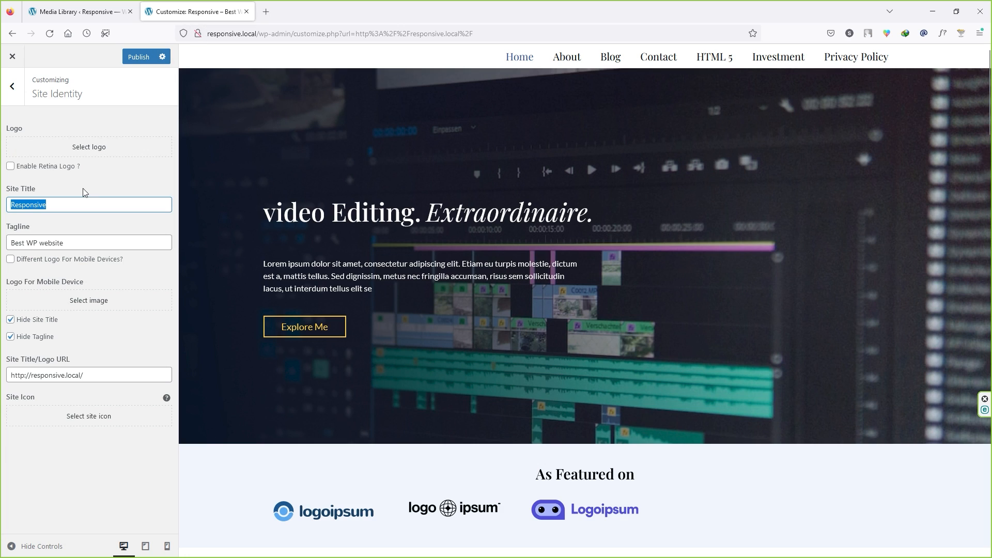
type("whatever you like")
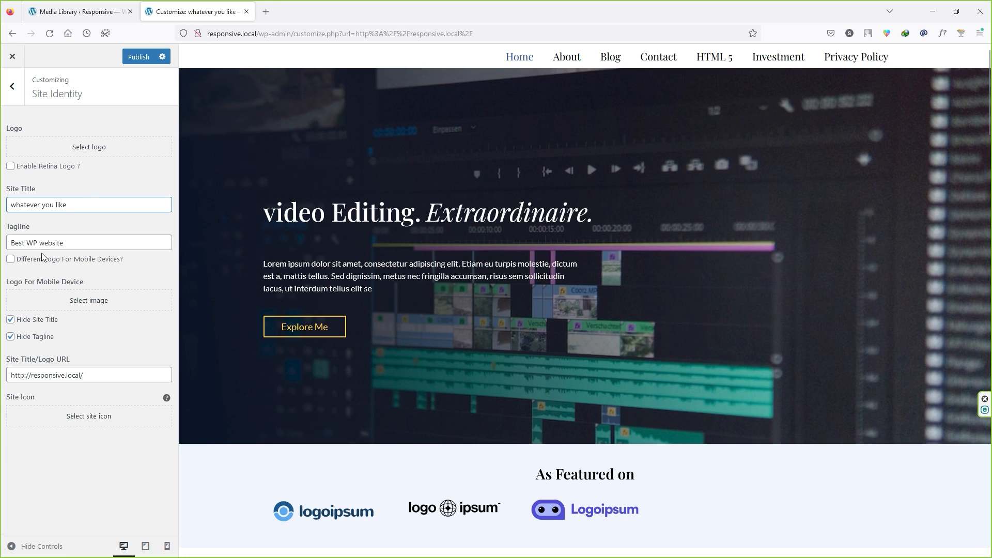
triple_click(57, 242)
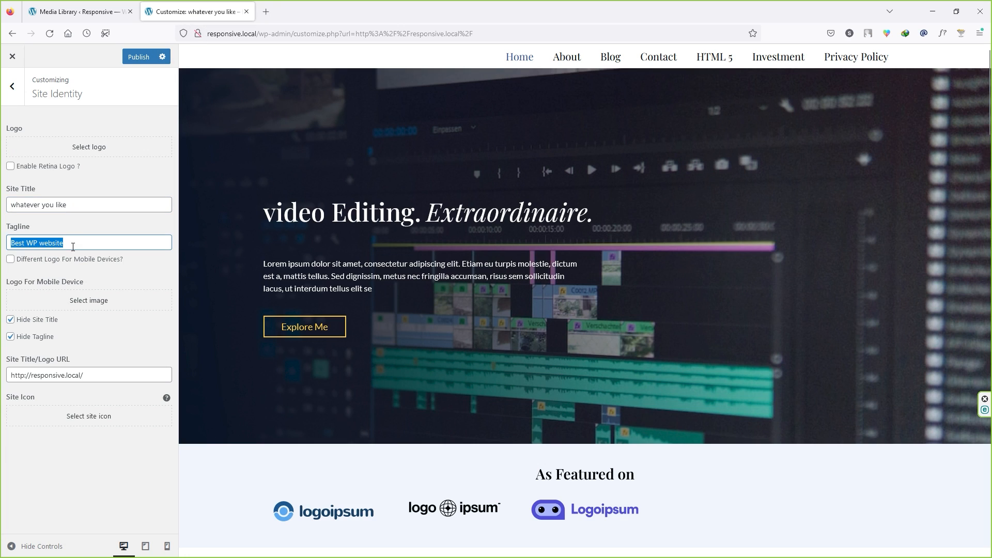
left_click(94, 244)
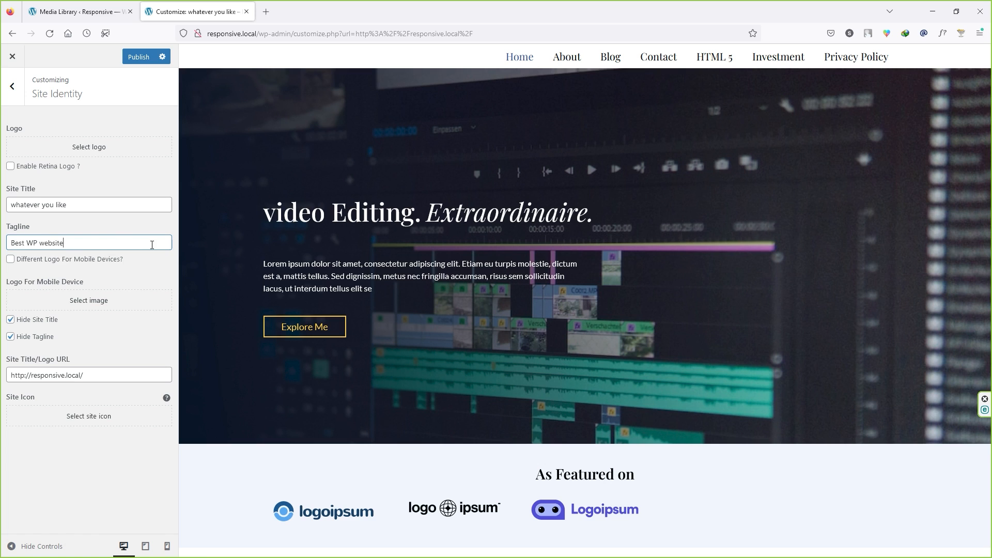
left_click(77, 11)
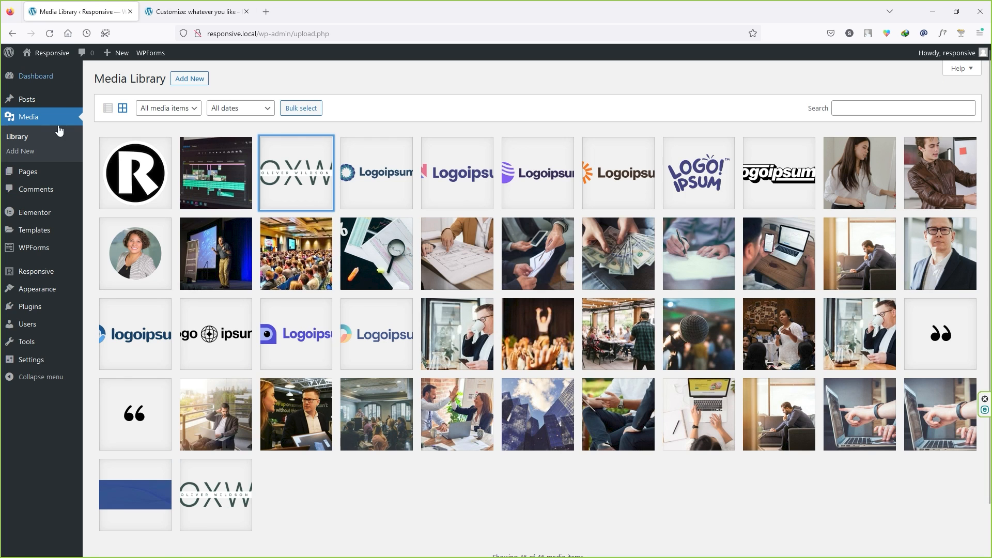
mouse_move(48, 365)
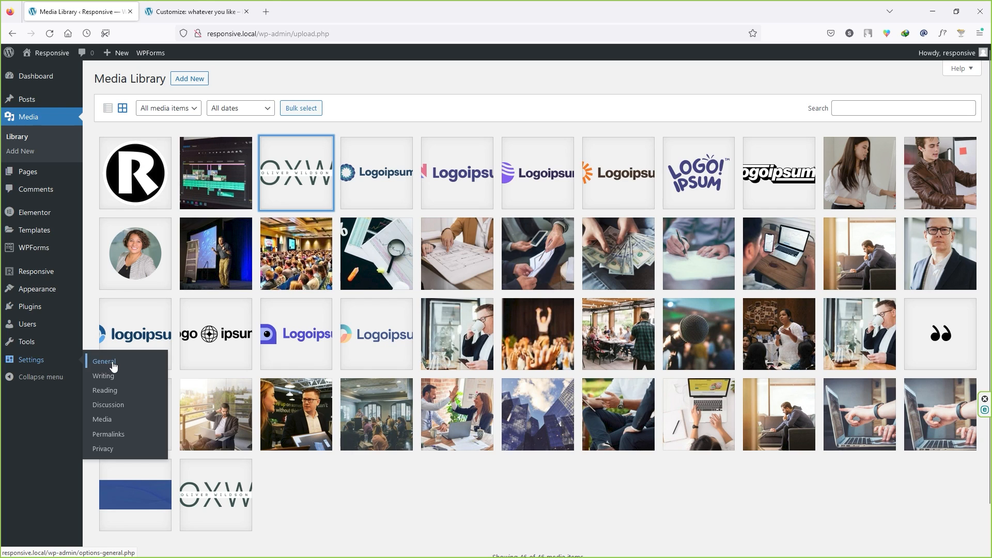
left_click(189, 4)
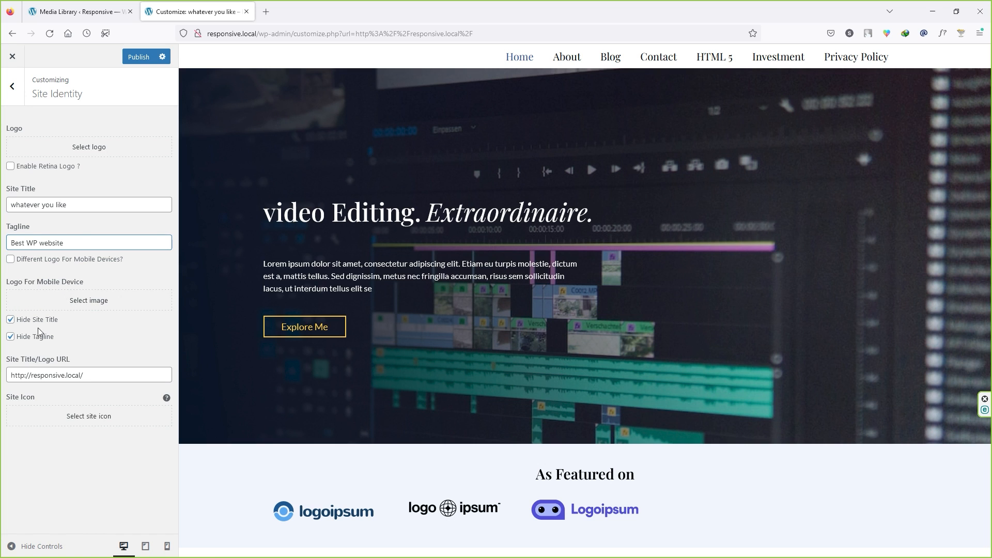
Show the site title in the header preview and hide it again
left_click(10, 320)
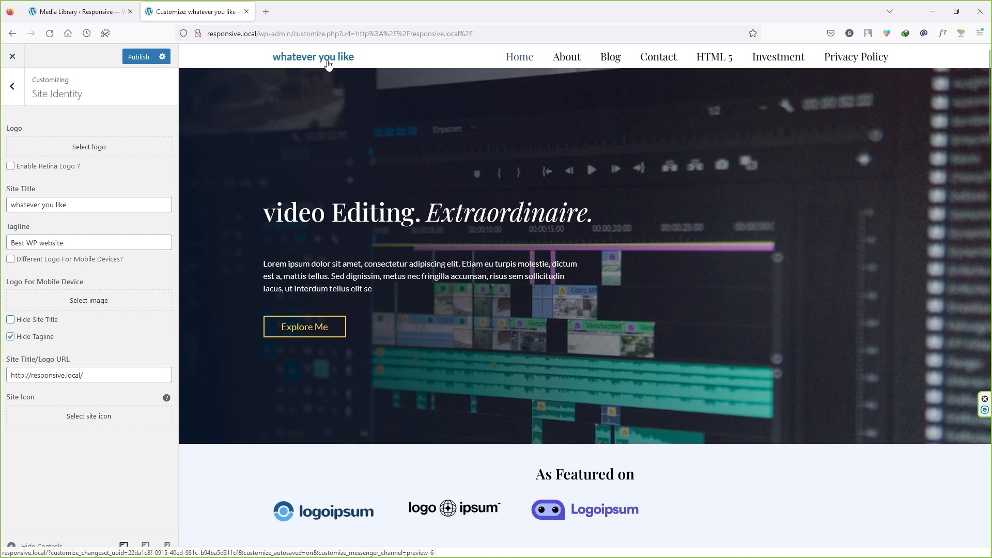
left_click(10, 319)
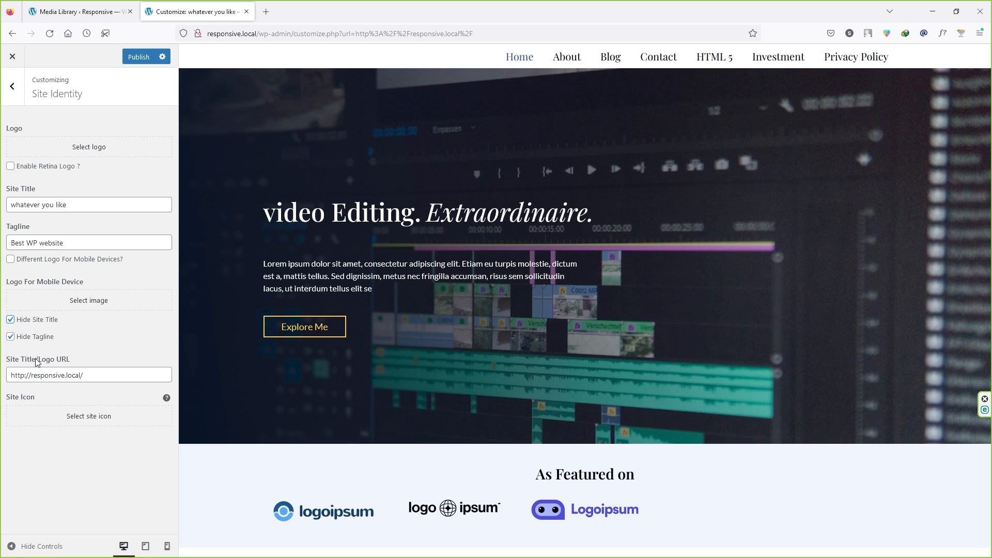
left_click(106, 376)
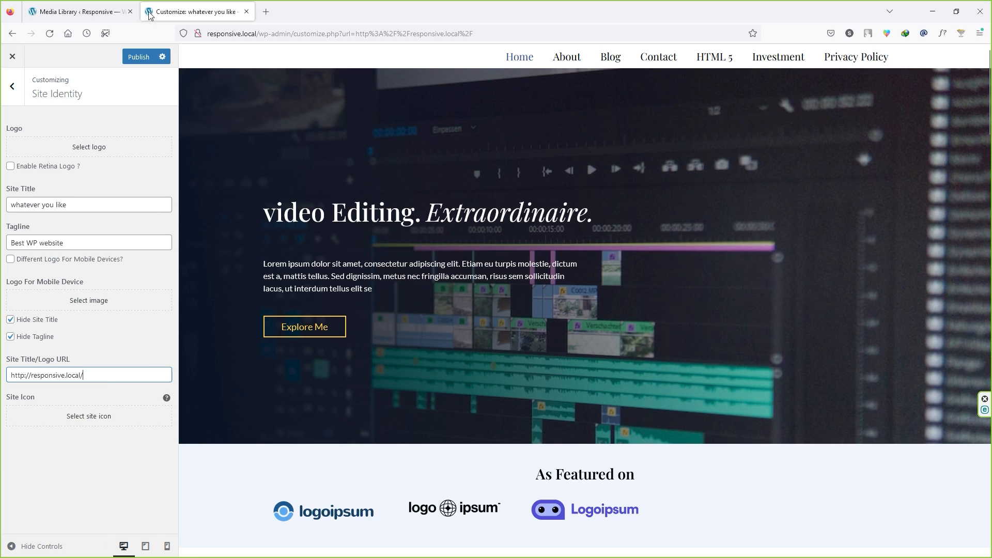
Set the site icon to R-Circle_Logo-color.png from the media library, crop it to the proposed square and publish
left_click(106, 421)
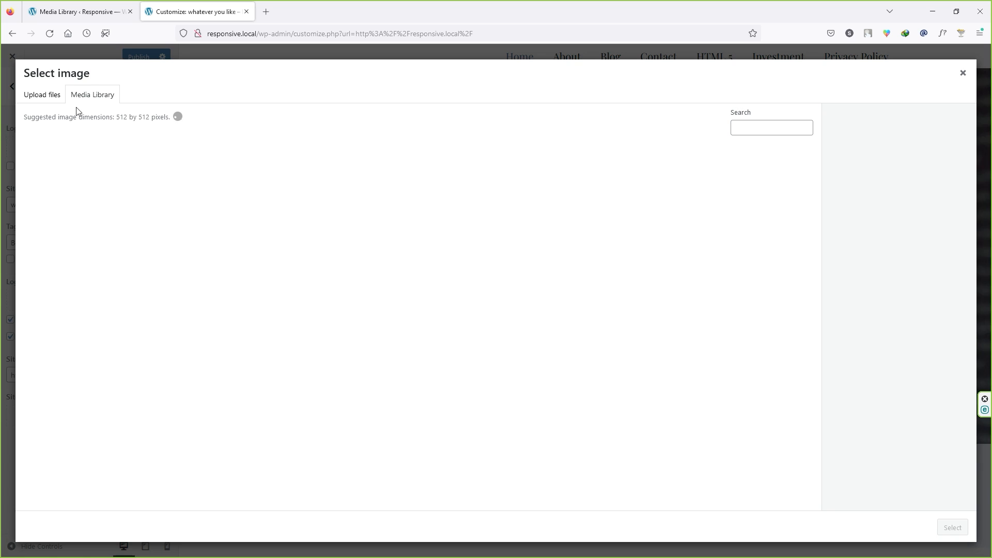
left_click(42, 102)
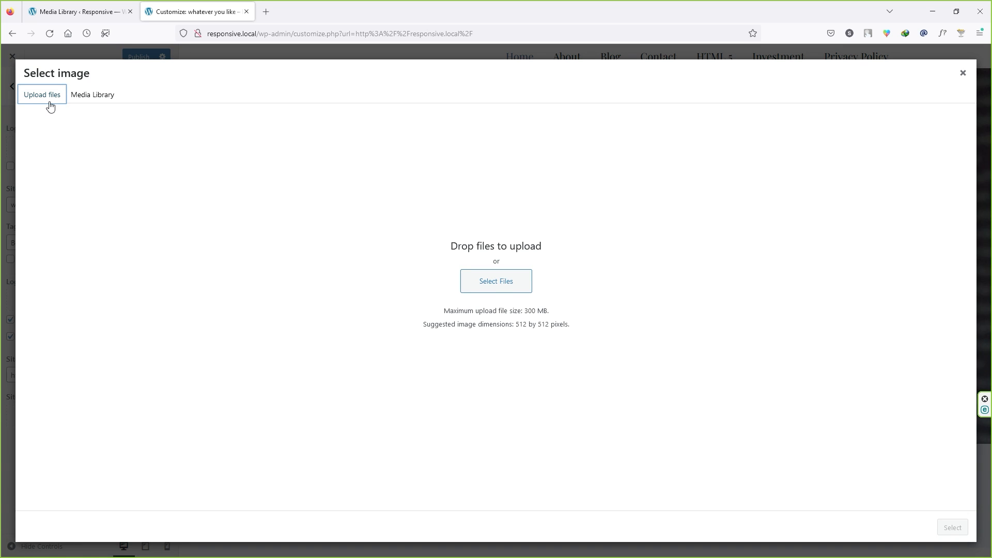
left_click(98, 95)
left_click(147, 186)
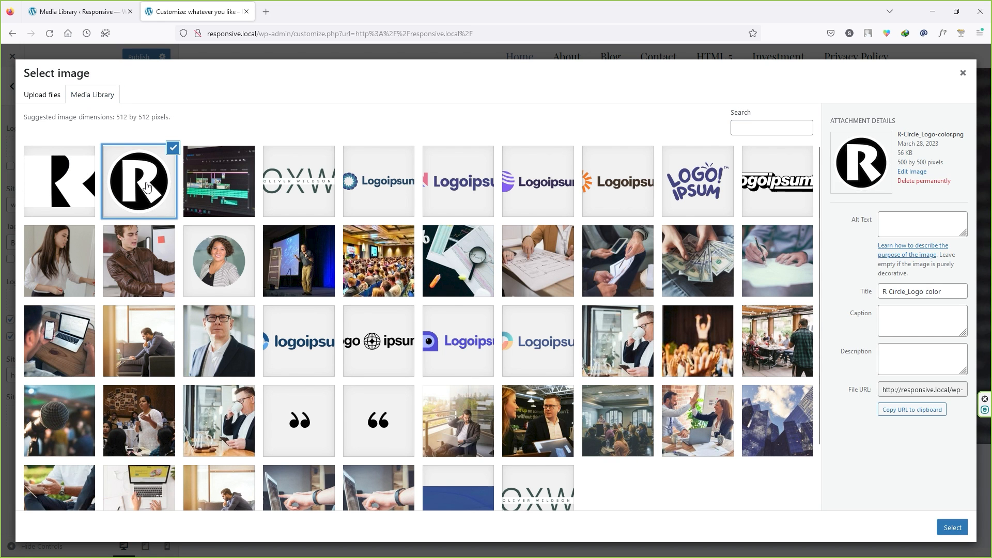
left_click(952, 527)
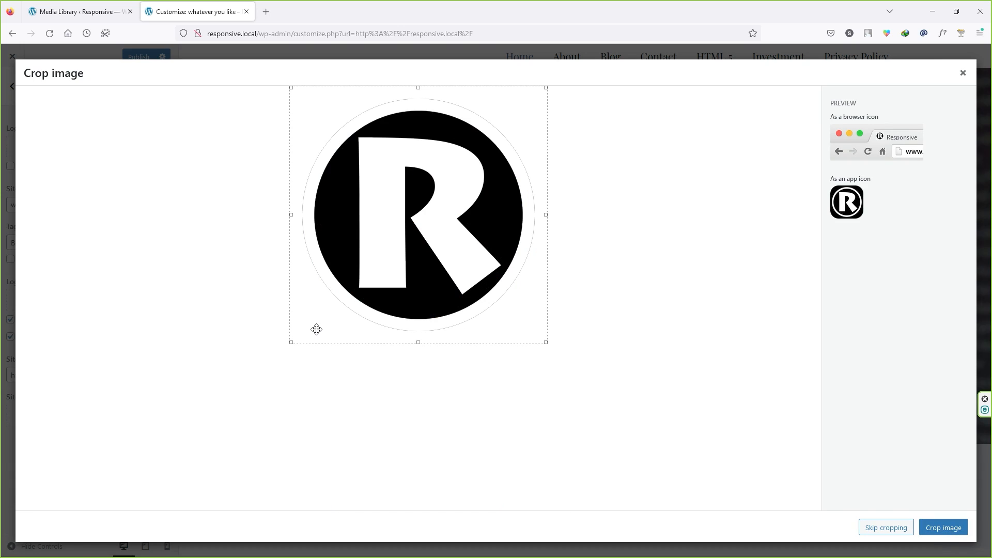
left_click(950, 529)
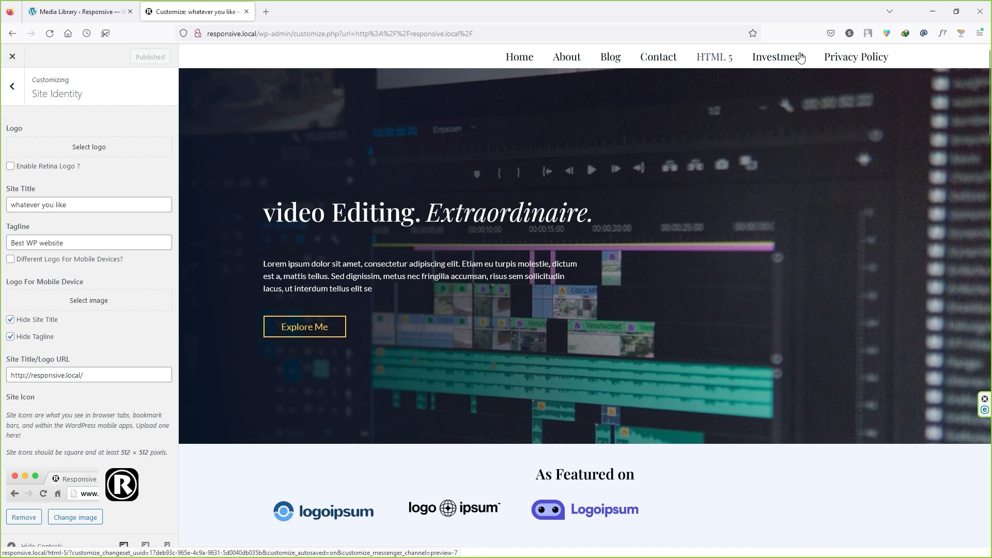
Add the Blog and HTML 5 pages and the Hello world! post to Menu1
left_click(14, 89)
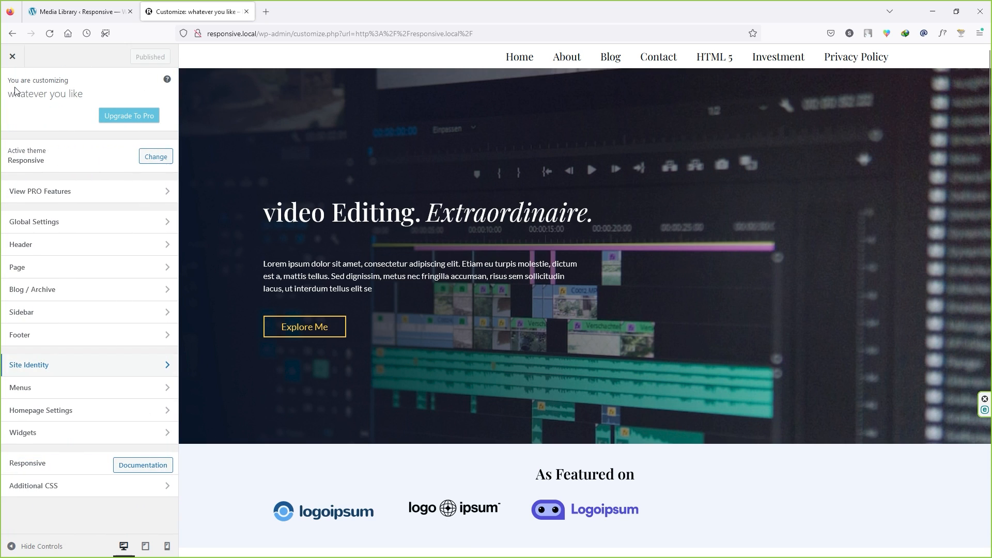
left_click(44, 387)
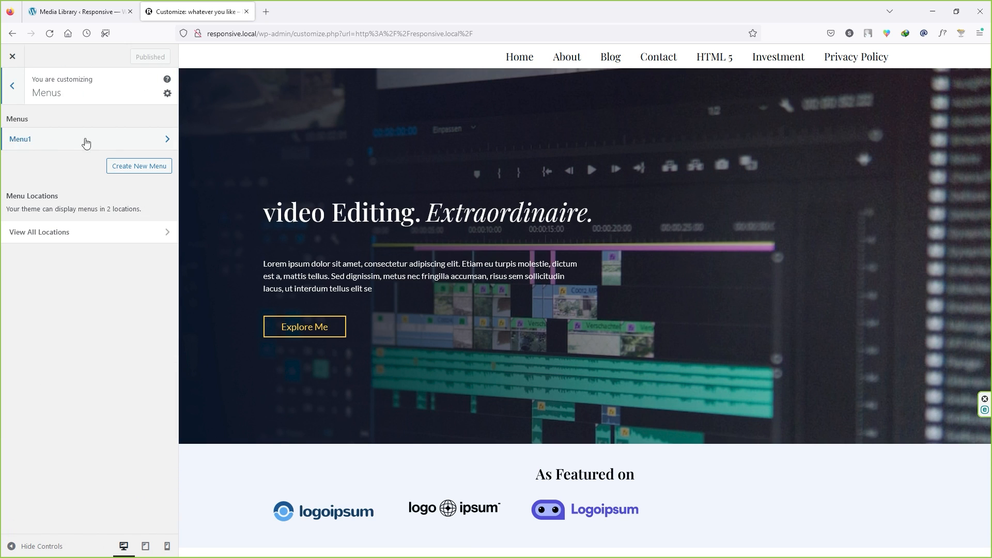
left_click(129, 138)
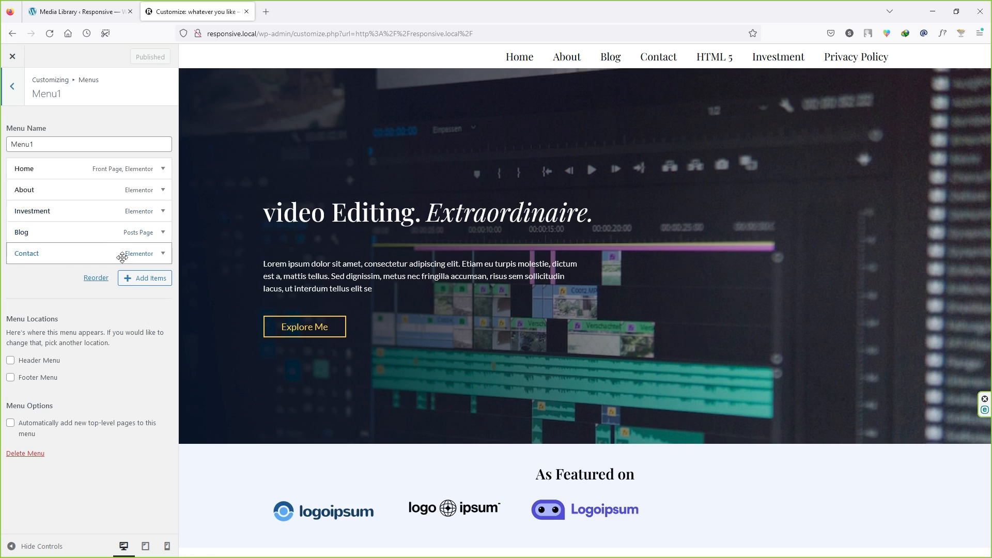
left_click(139, 278)
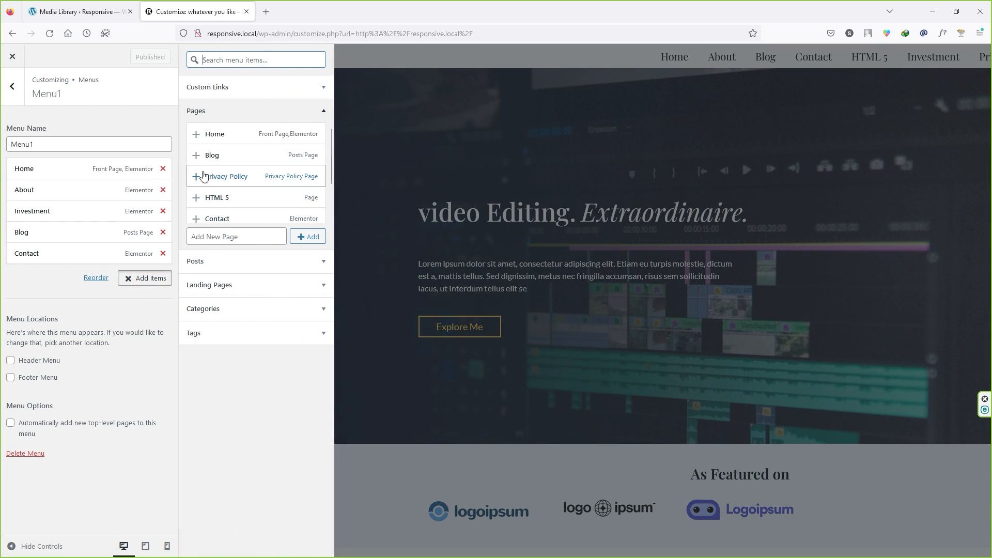
left_click(195, 156)
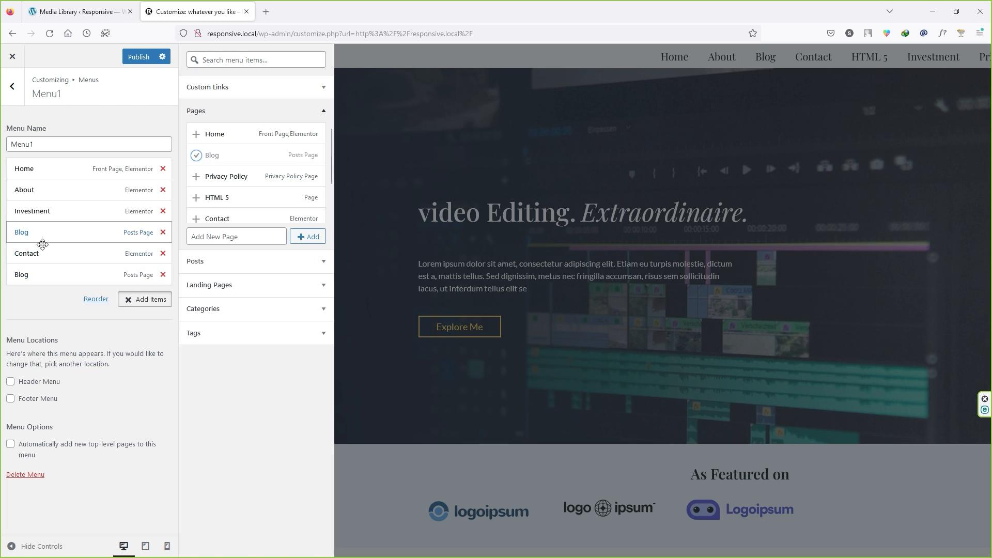
left_click(195, 198)
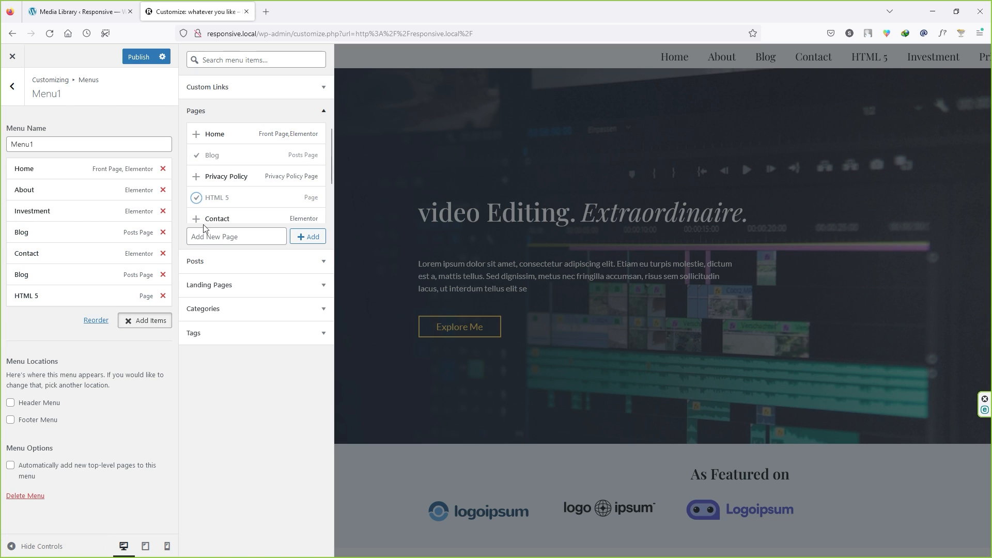
scroll(258, 212, "down", 2)
left_click(278, 261)
left_click(196, 178)
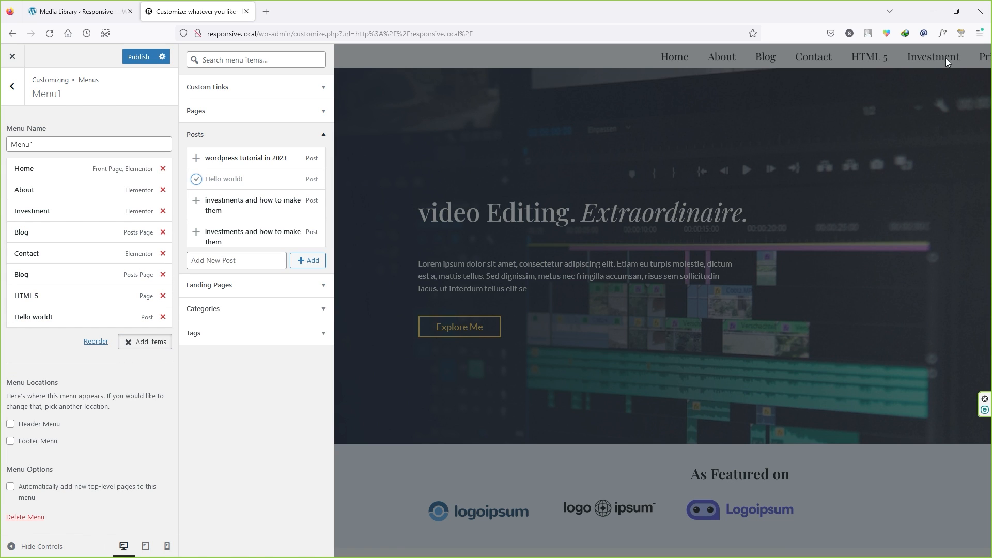
left_click(76, 123)
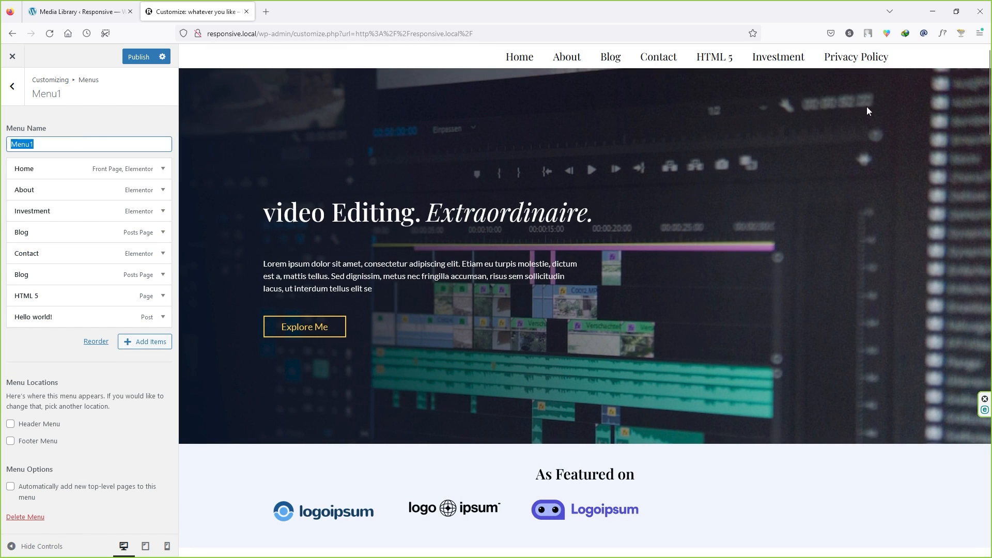
Nest Hello world! and the second Blog item under HTML 5 in Menu1, publish the changes and exit to the live site
scroll(463, 128, "down", 1)
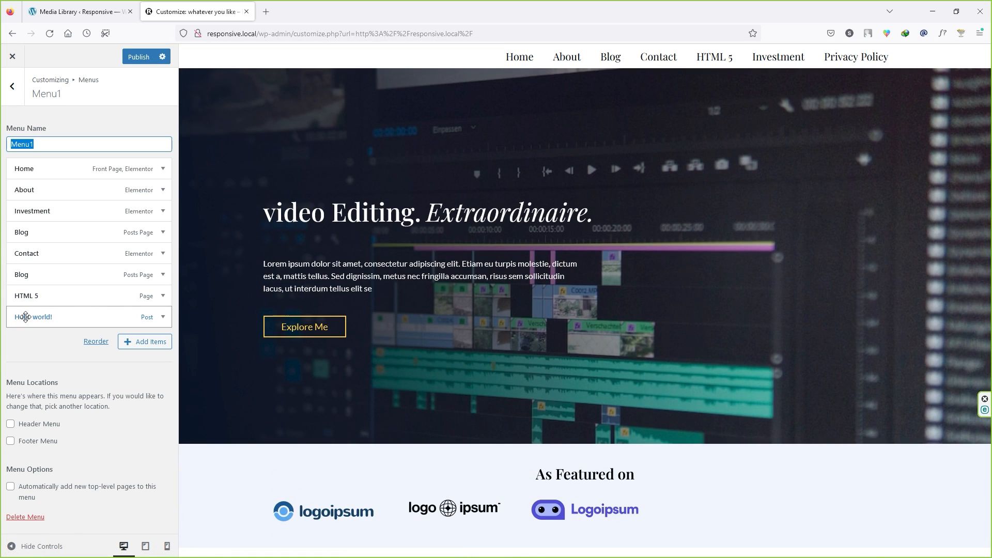
left_click_drag(26, 316, 30, 315)
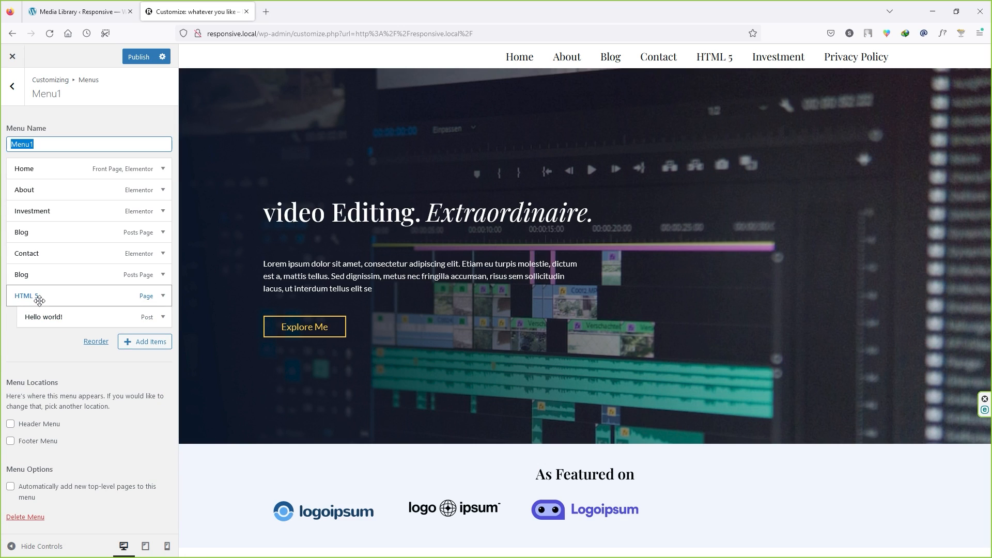
left_click_drag(41, 300, 36, 279)
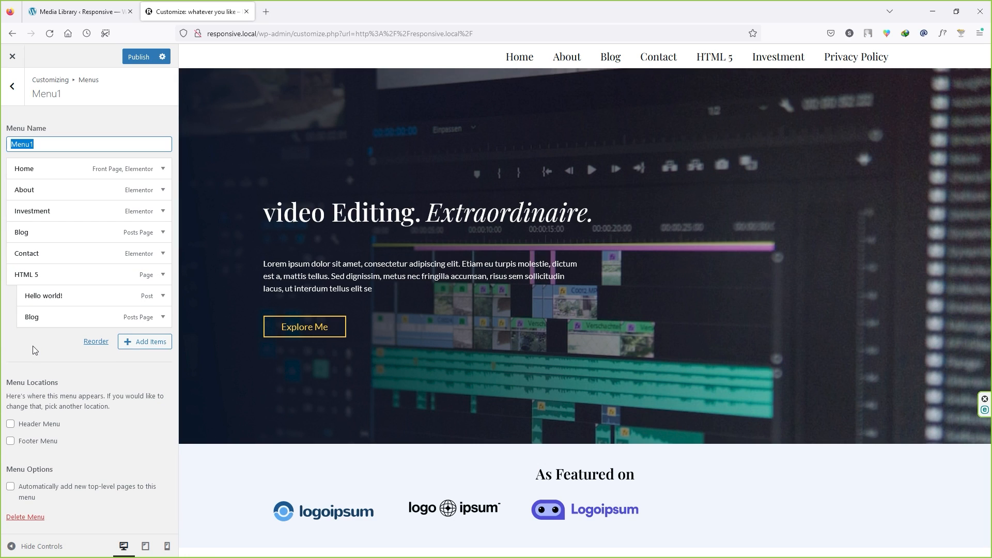
left_click(142, 62)
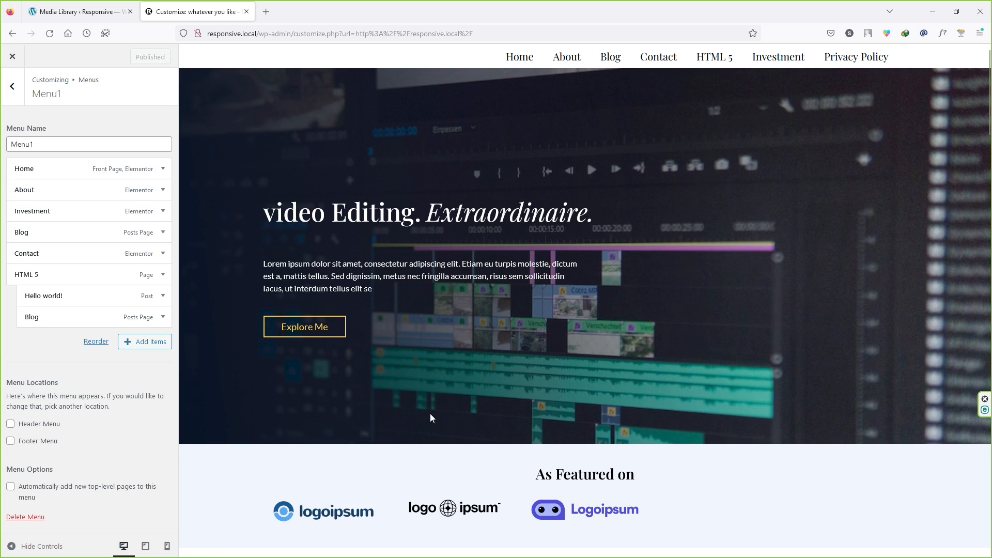
left_click(12, 93)
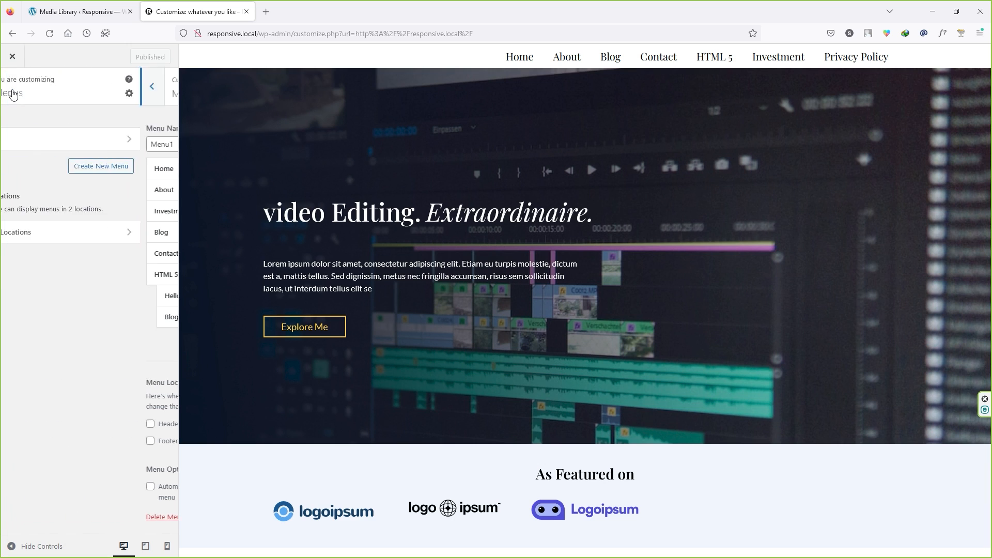
left_click(12, 57)
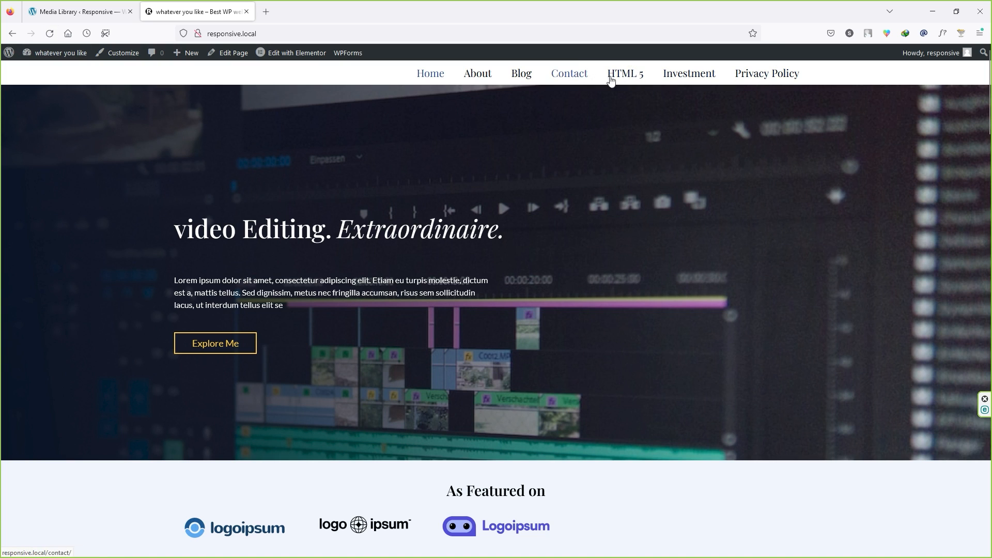
Reopen the customizer, set the site logo to the OXW image without cropping it and publish
left_click(124, 59)
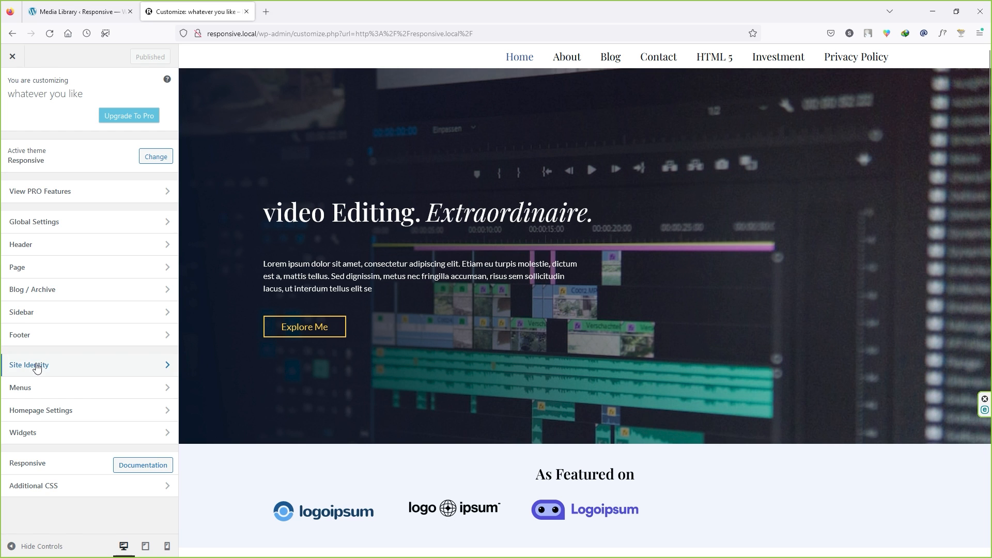
left_click(68, 368)
left_click(104, 149)
left_click(618, 486)
left_click(952, 527)
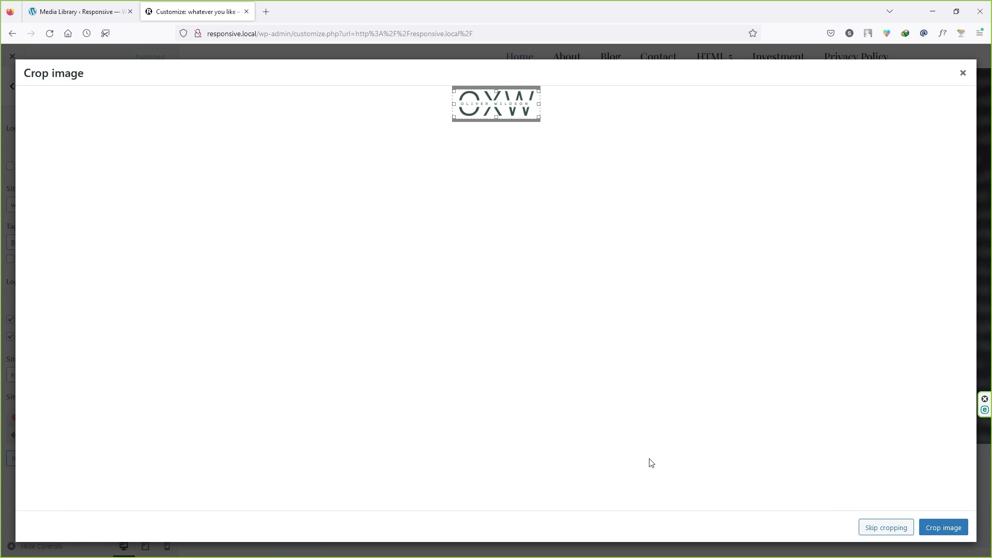
left_click(889, 528)
left_click(139, 57)
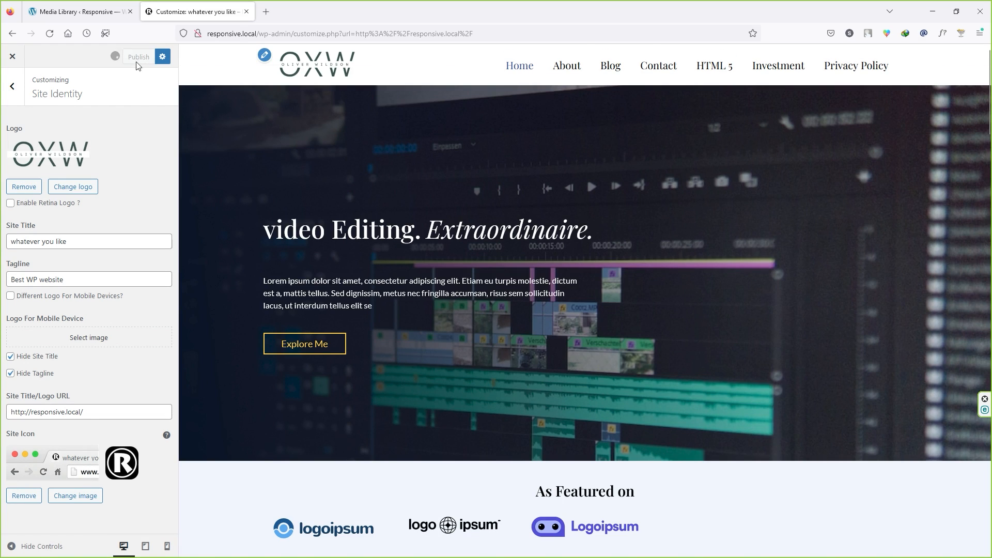
Assign Menu1 to the Header Menu location, publish, and check the HTML 5 submenu on the live site
left_click(10, 92)
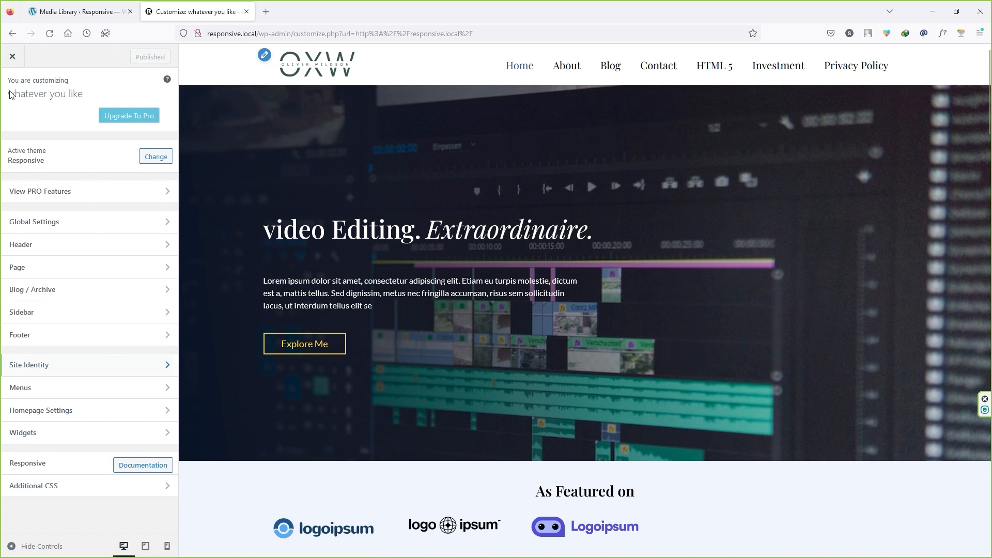
left_click(44, 390)
left_click(57, 196)
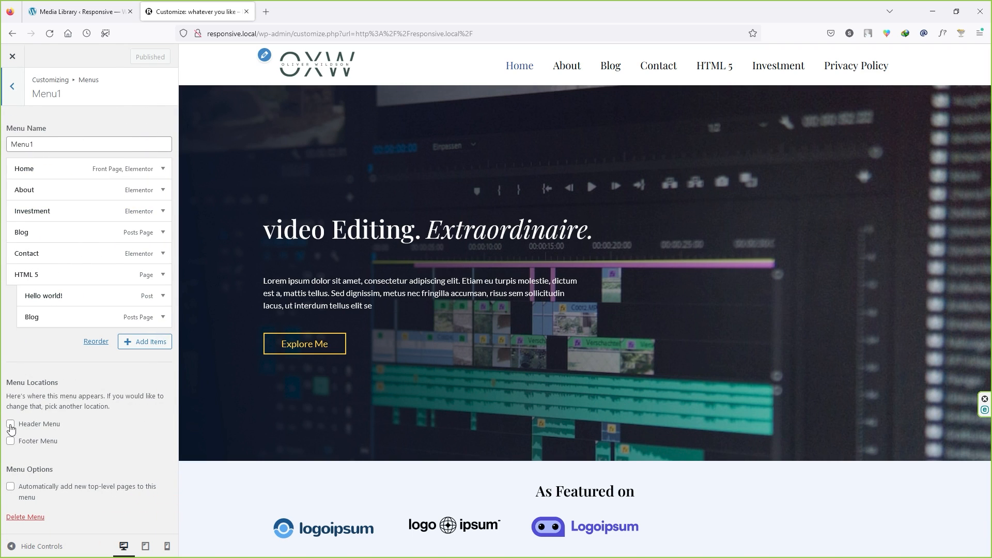
left_click(10, 424)
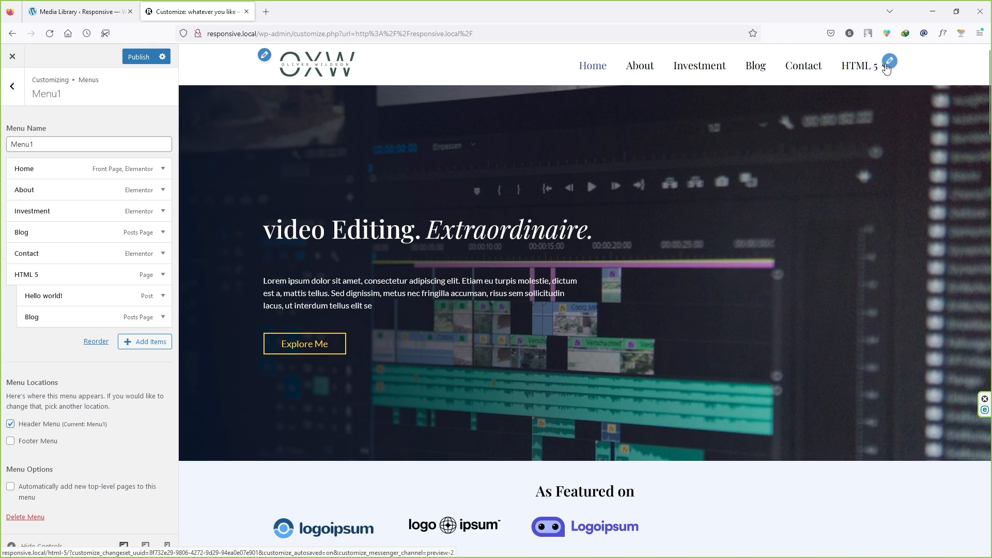
left_click(139, 57)
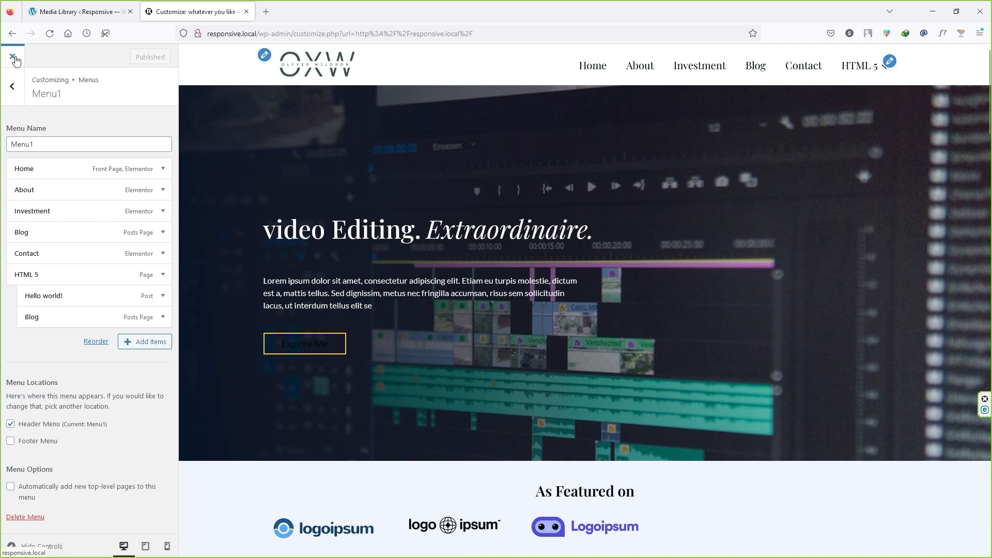
left_click(14, 61)
mouse_move(790, 86)
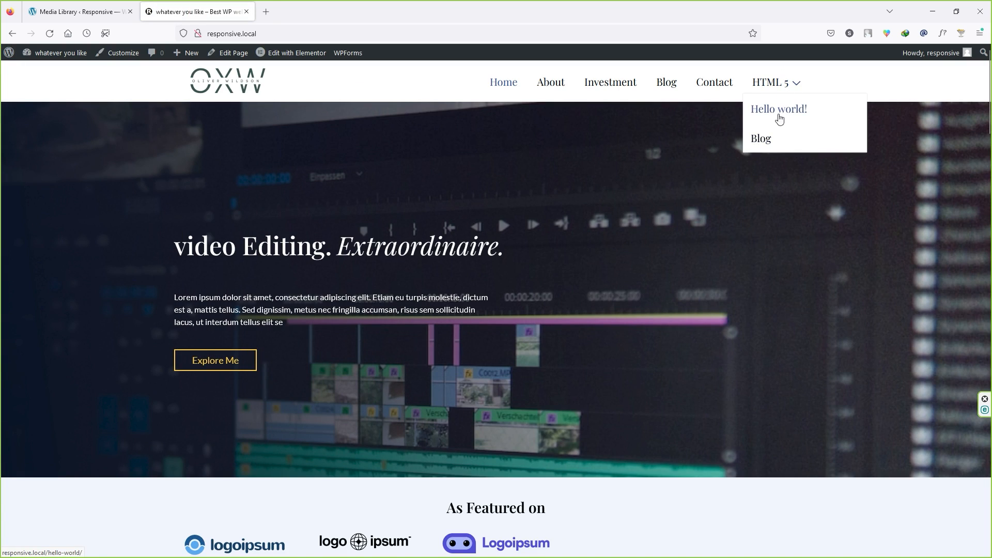
Reopen the customizer and examine the footer layout options, including the copyright text and social link fields
left_click(128, 58)
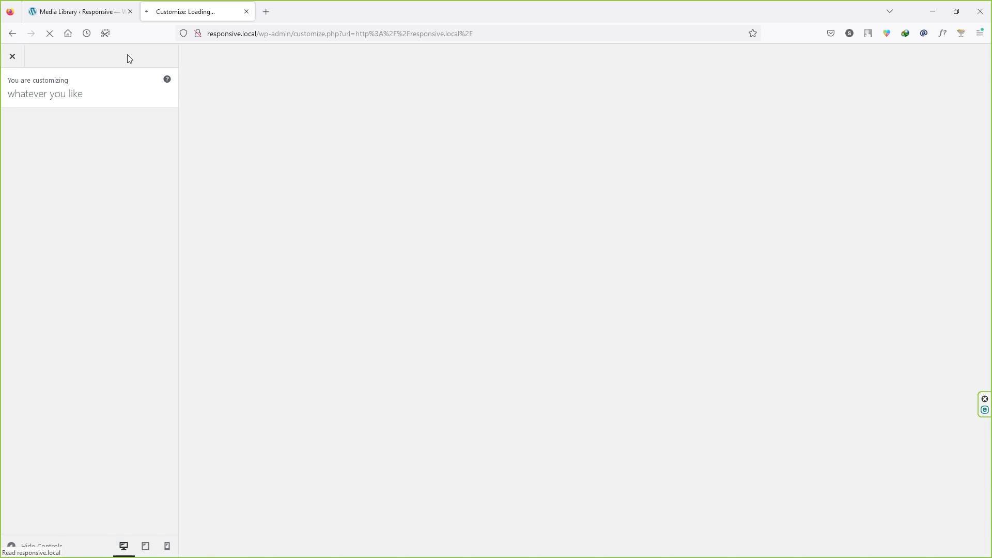
scroll(416, 288, "down", 15)
scroll(877, 218, "down", 15)
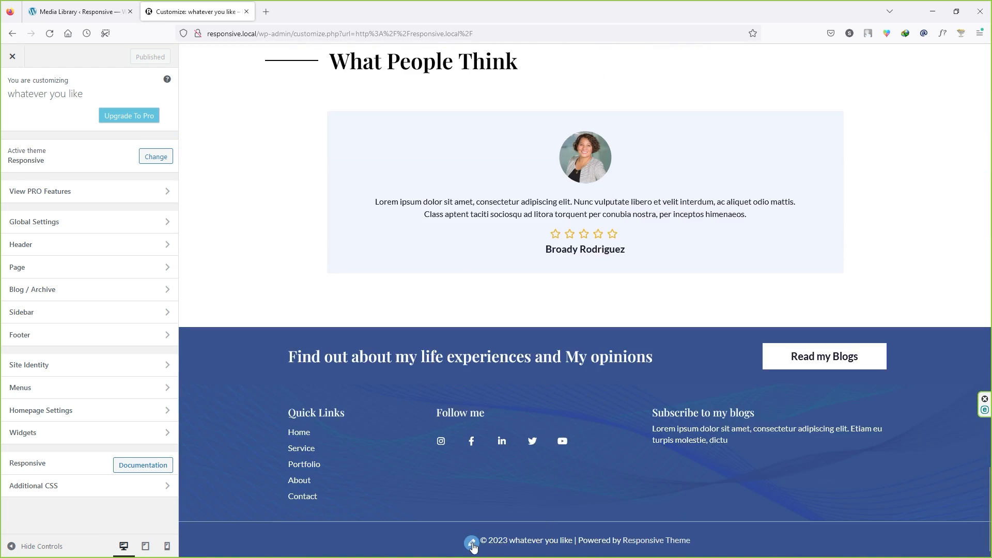
left_click(472, 544)
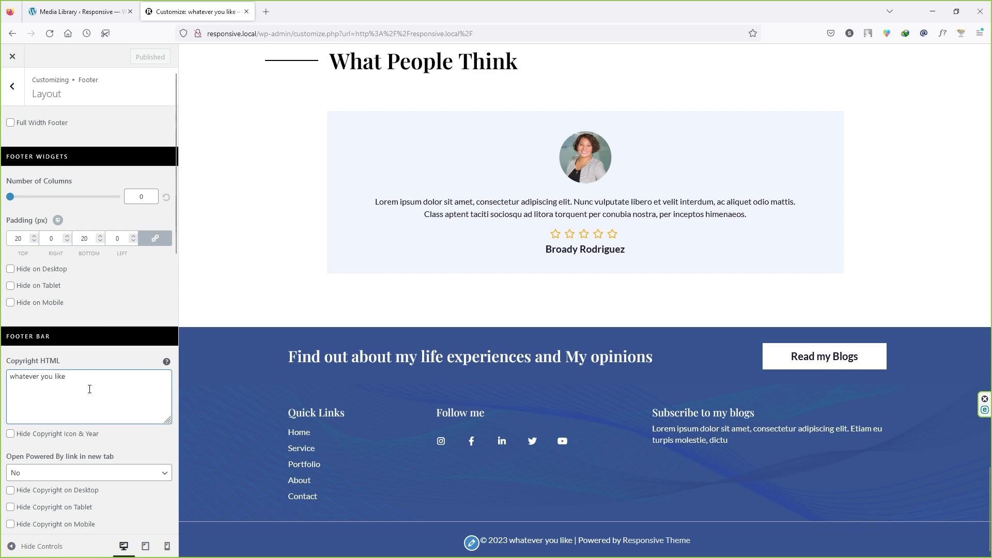
left_click_drag(90, 390, 7, 374)
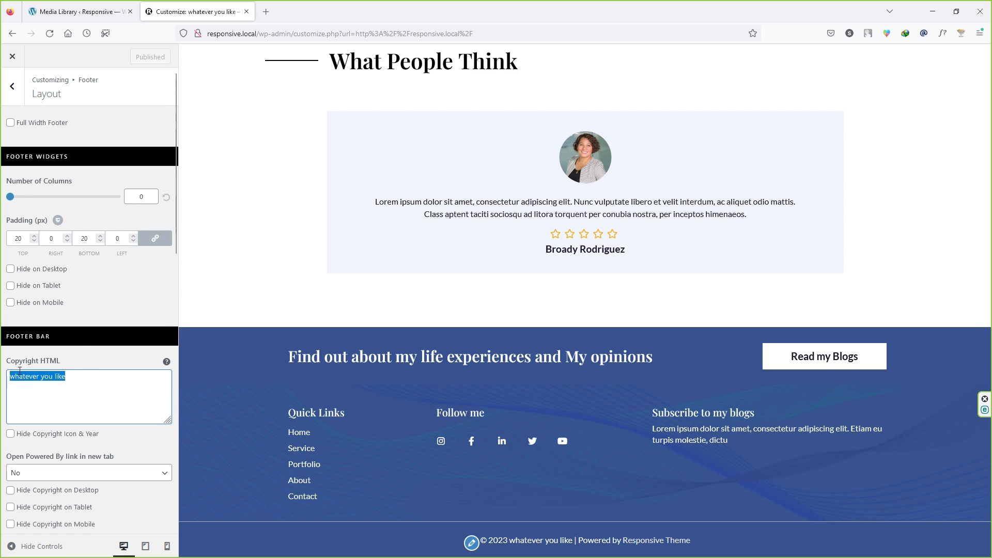
scroll(85, 383, "down", 2)
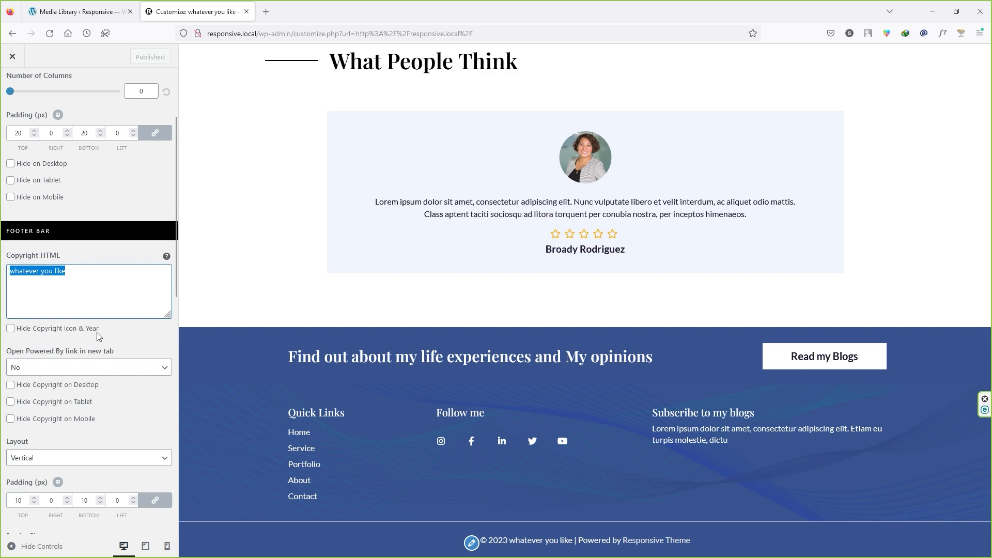
scroll(97, 332, "down", 1)
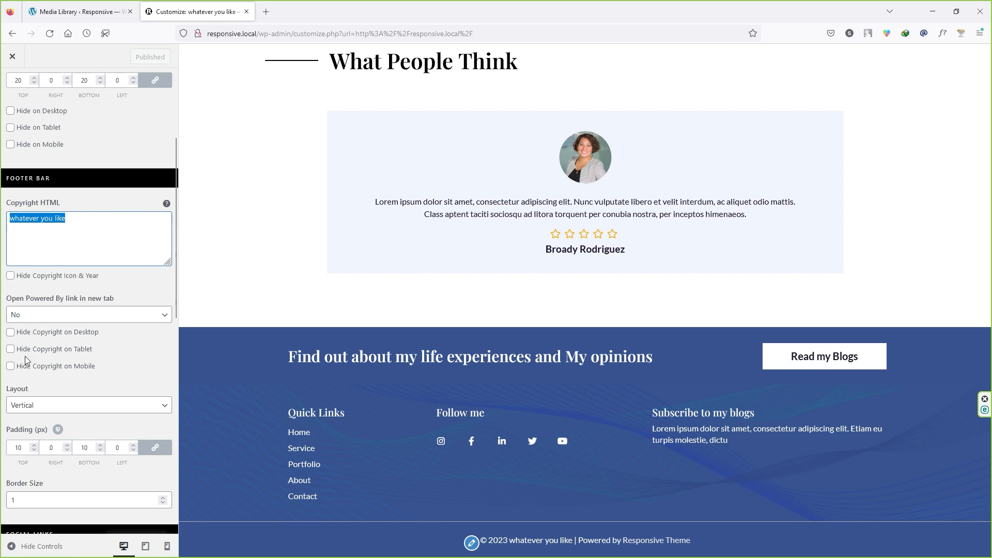
scroll(28, 353, "down", 8)
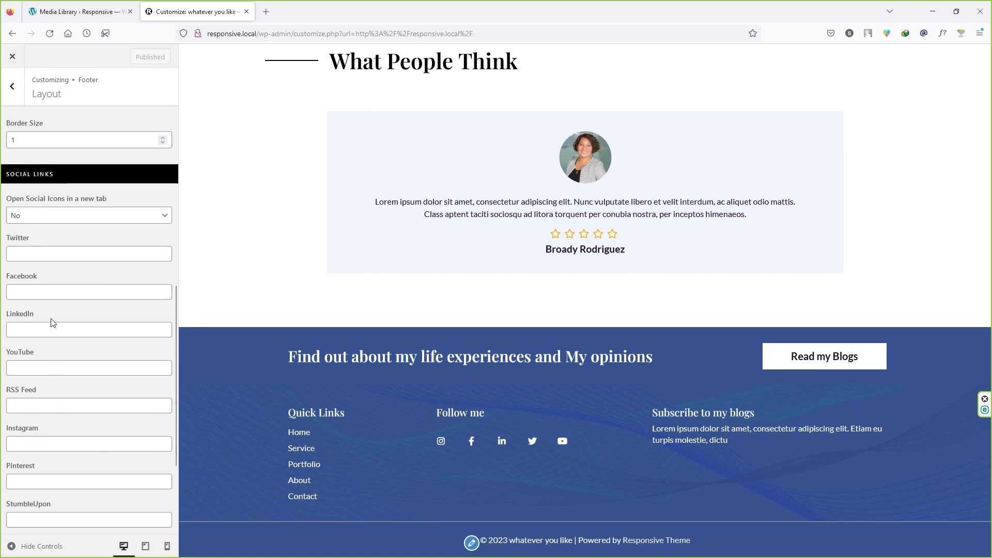
scroll(51, 323, "up", 4)
scroll(89, 332, "down", 4)
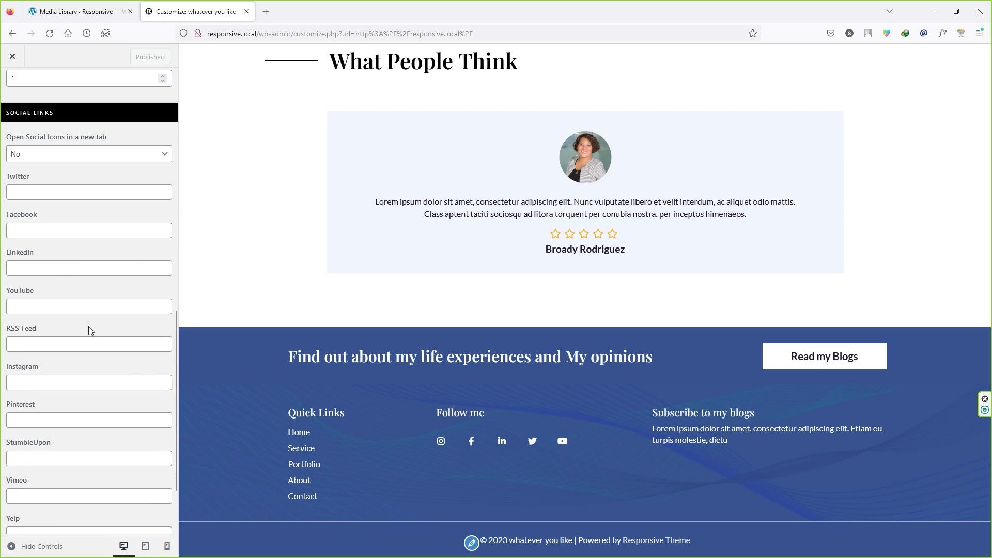
scroll(88, 326, "up", 12)
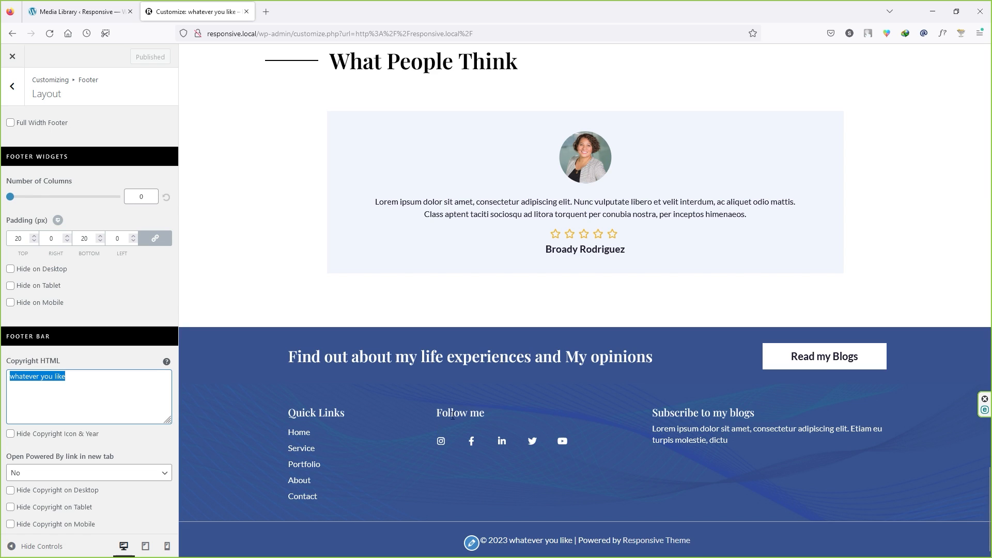
scroll(492, 441, "up", 4)
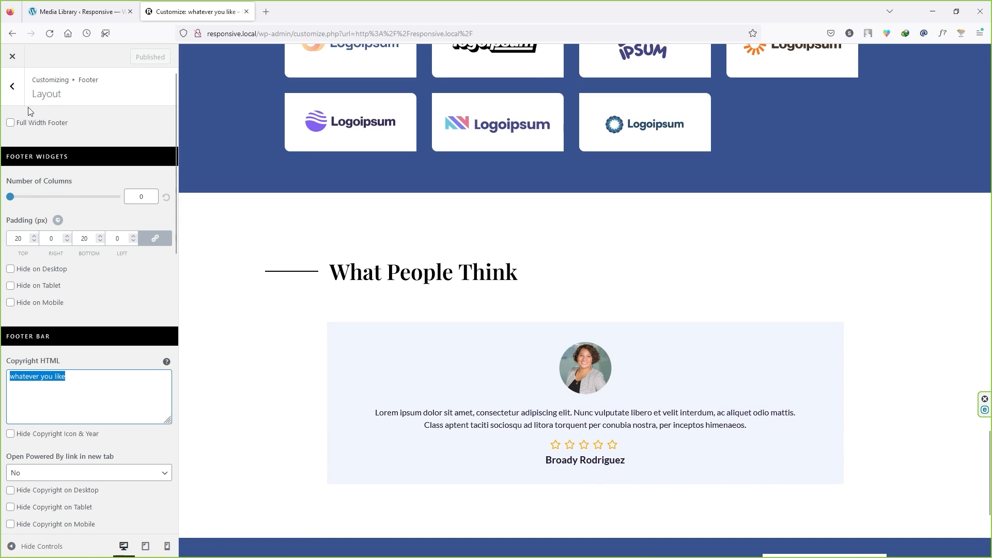
Examine the Colophon Widget and Header Widgets areas in the customizer's widget settings
left_click(12, 86)
left_click(13, 87)
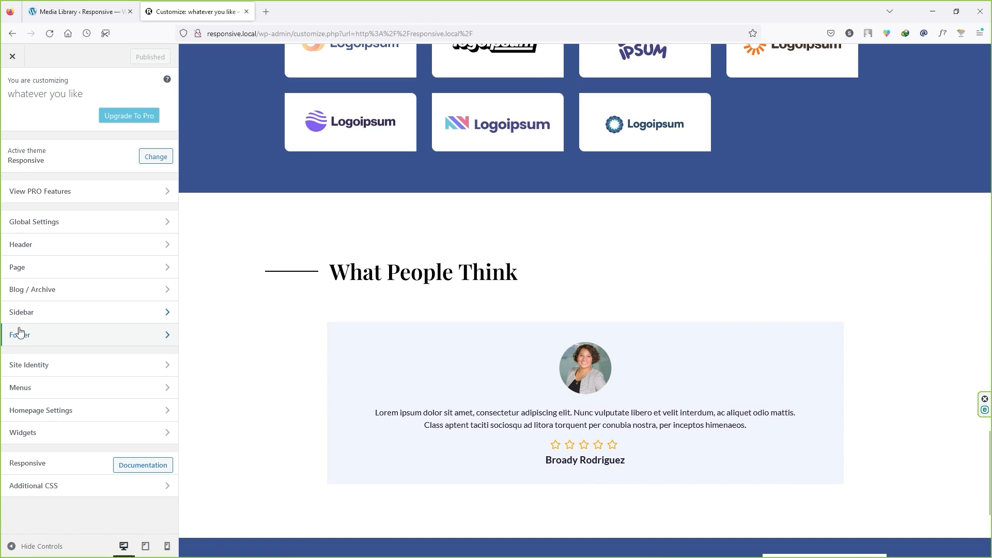
left_click(43, 436)
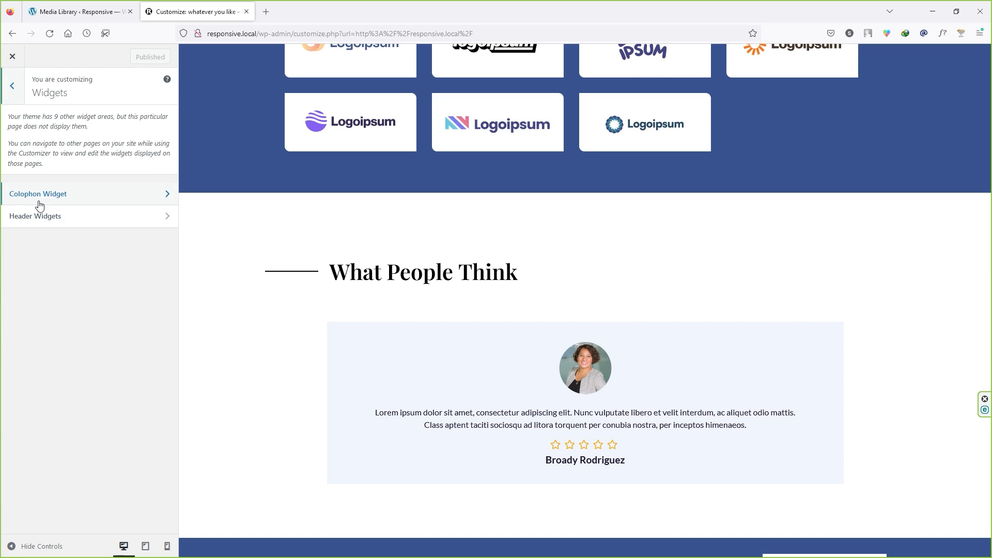
left_click(118, 193)
left_click(94, 332)
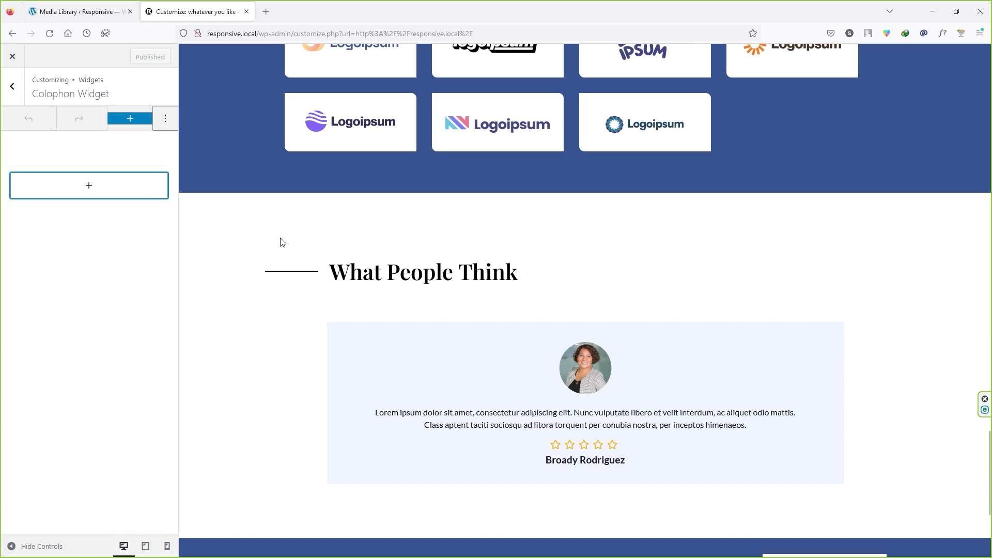
left_click(10, 87)
left_click(93, 217)
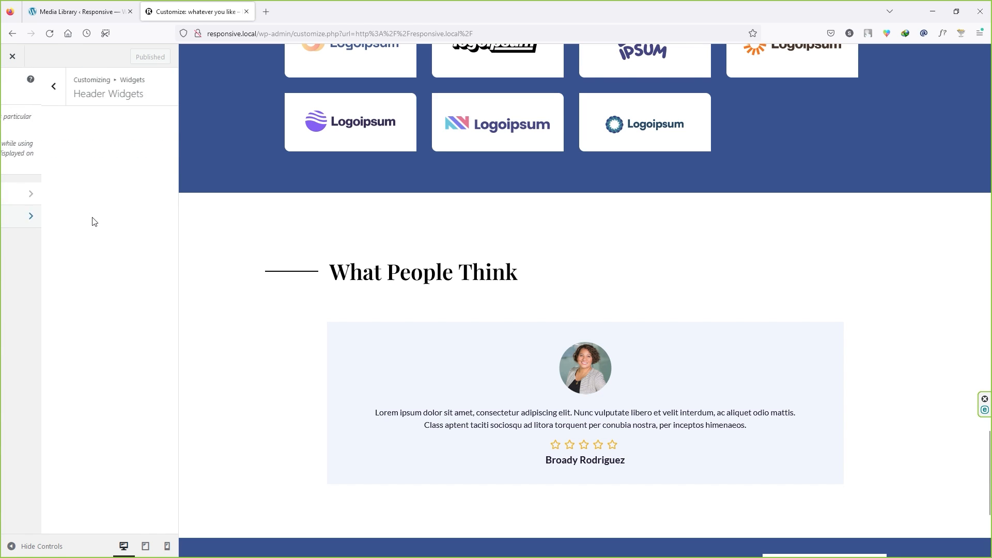
scroll(273, 151, "up", 4)
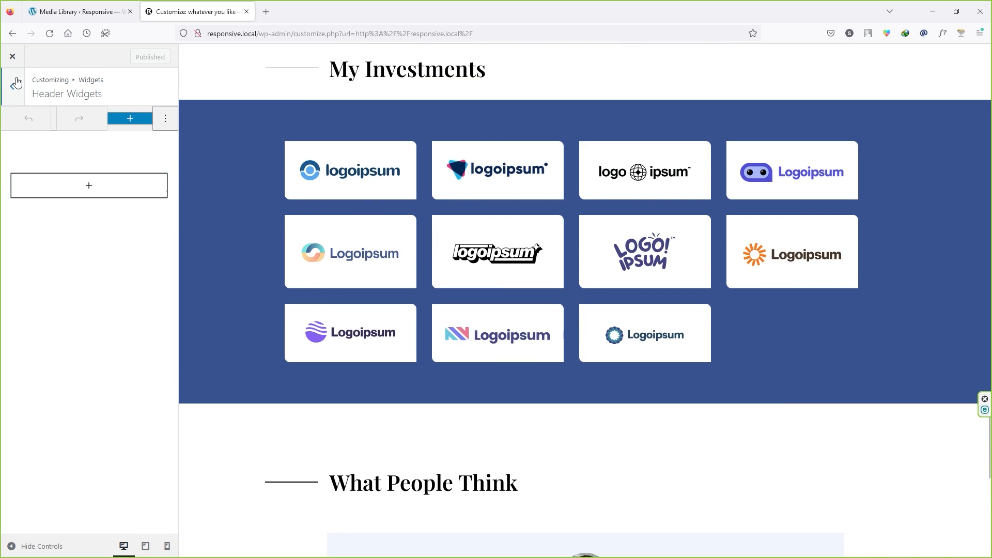
left_click(15, 82)
left_click(16, 82)
Set the footer's background color to green and publish the change
left_click(33, 333)
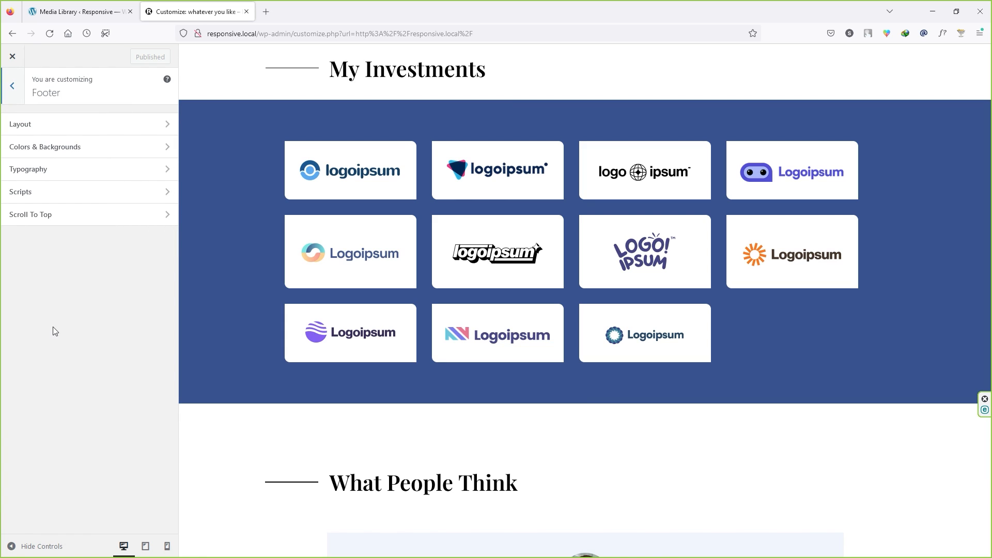
left_click(74, 124)
left_click(12, 86)
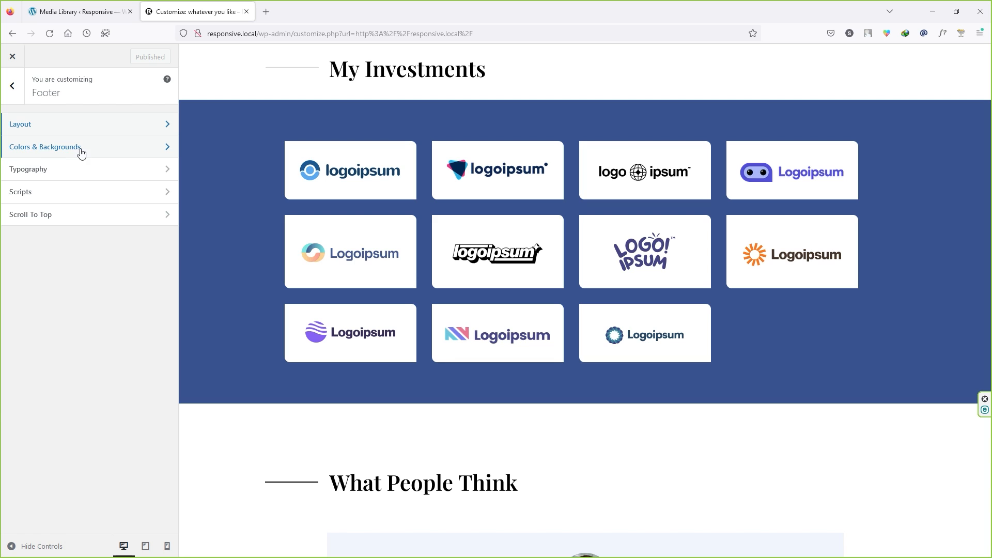
left_click(29, 150)
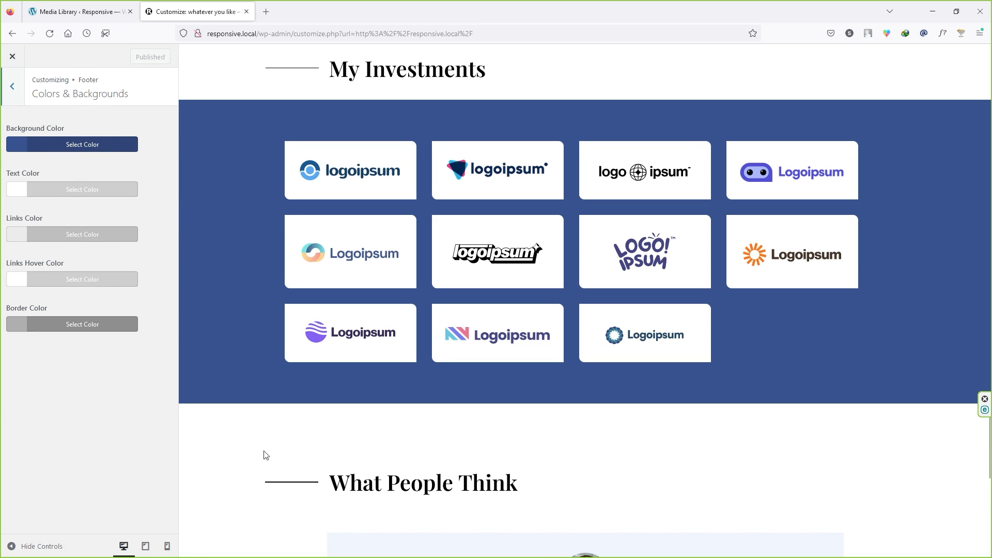
scroll(277, 439, "down", 7)
left_click(73, 147)
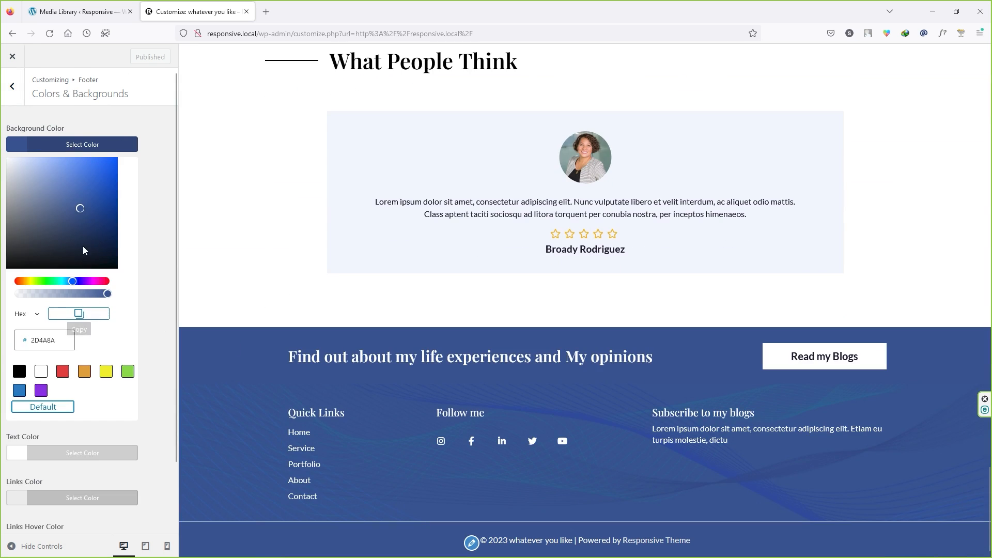
left_click(54, 281)
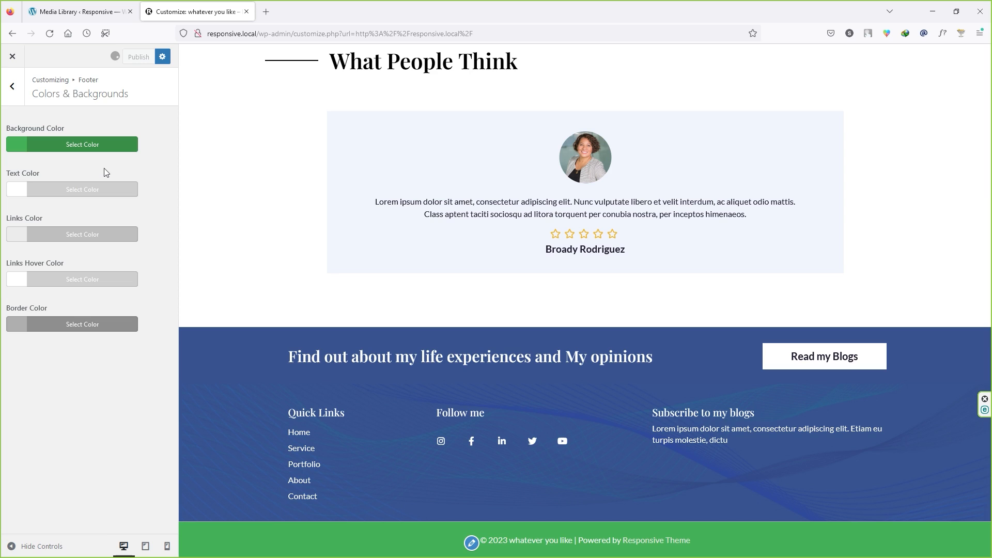
left_click(12, 86)
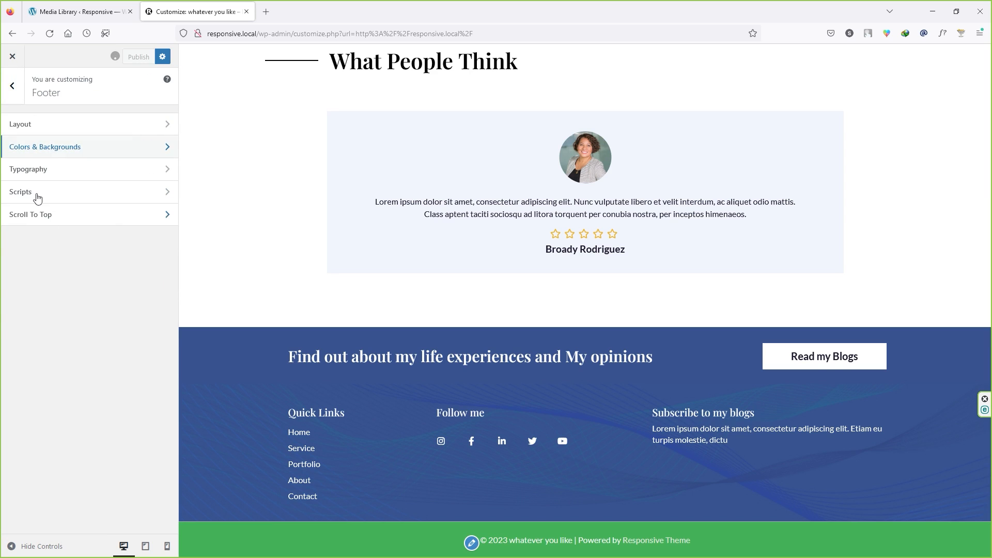
Enable Scroll To Top in the footer settings, test its icon in the preview and publish
left_click(31, 169)
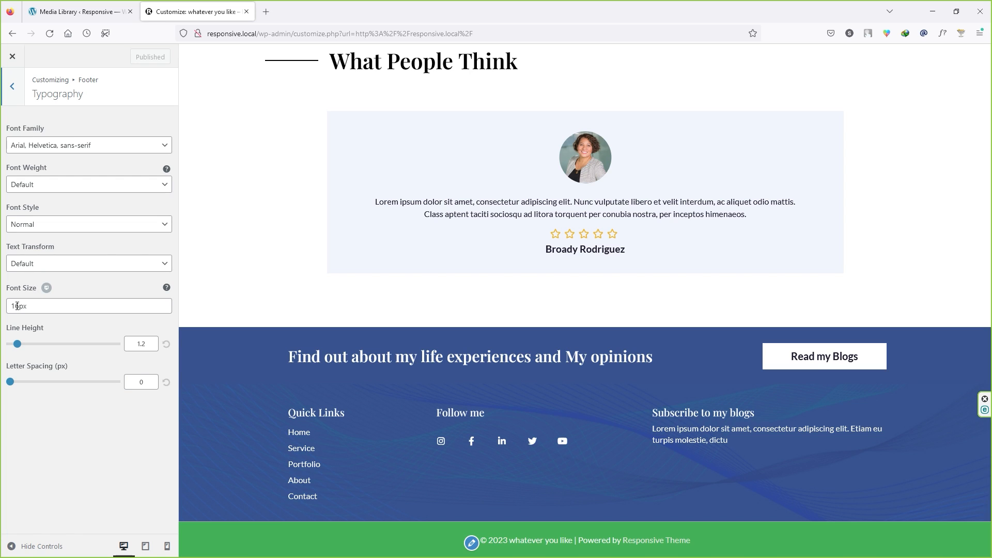
key("Escape")
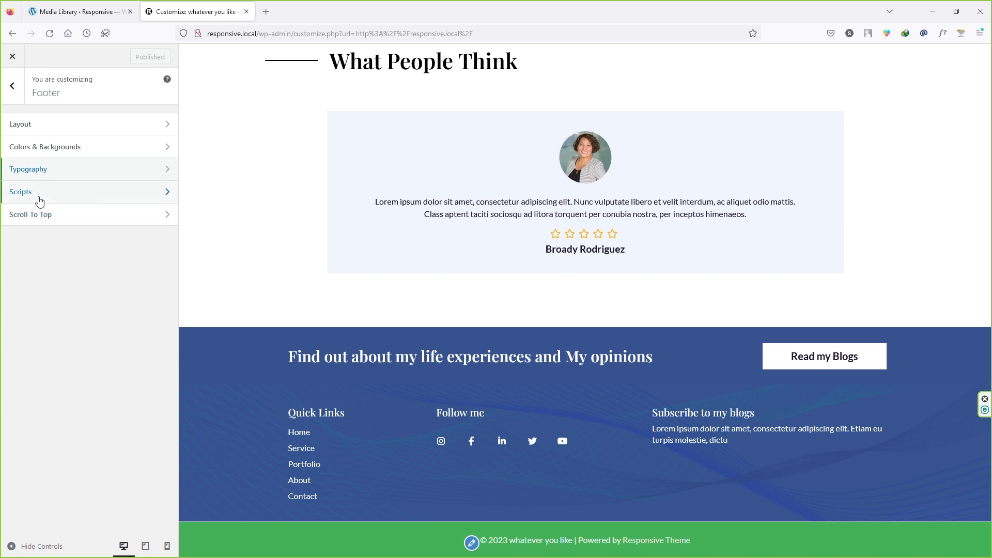
left_click(63, 220)
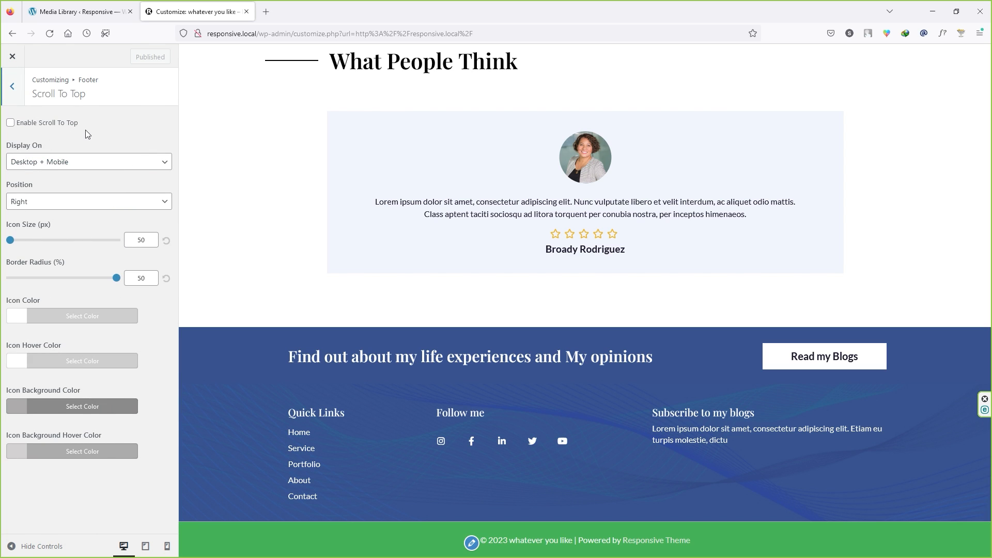
left_click(10, 124)
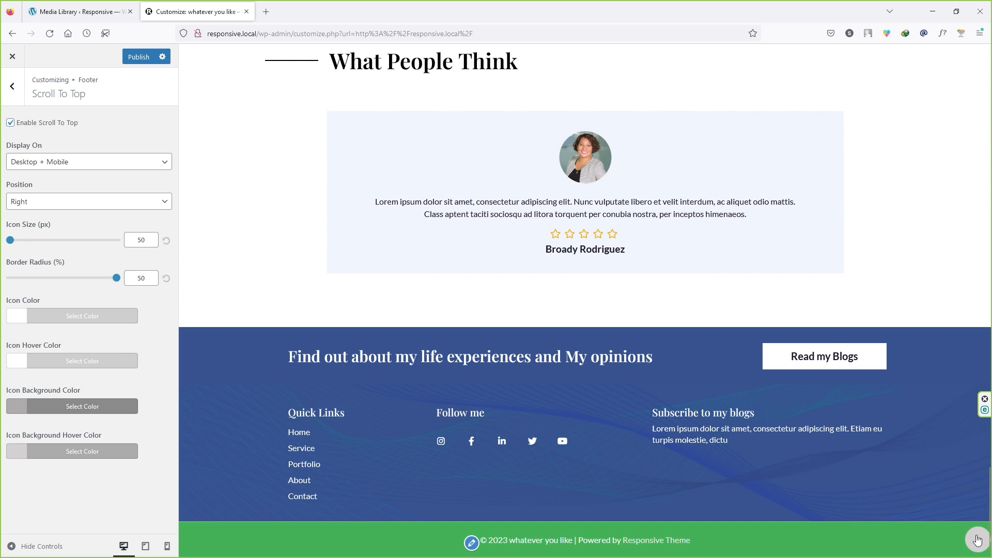
left_click(977, 540)
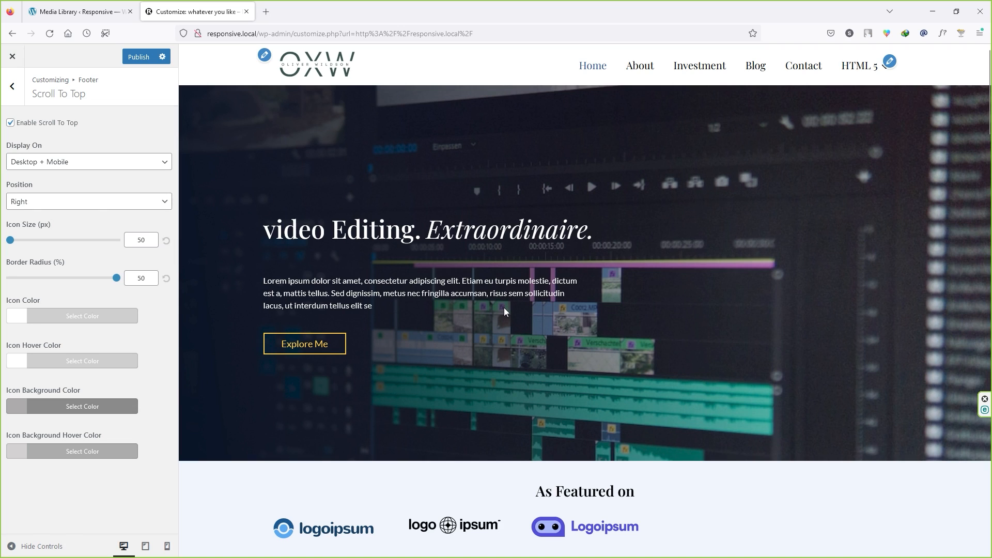
left_click(135, 58)
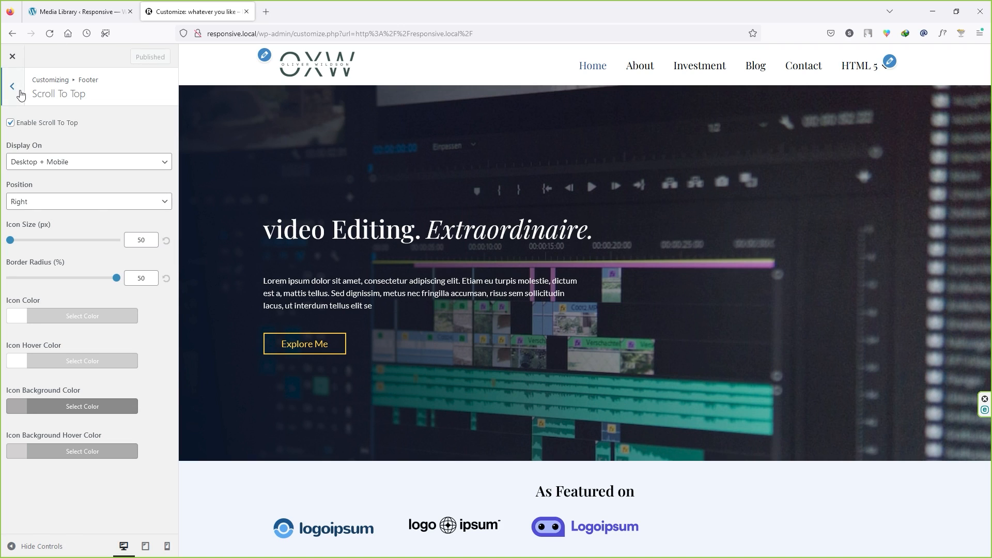
scroll(595, 282, "down", 10)
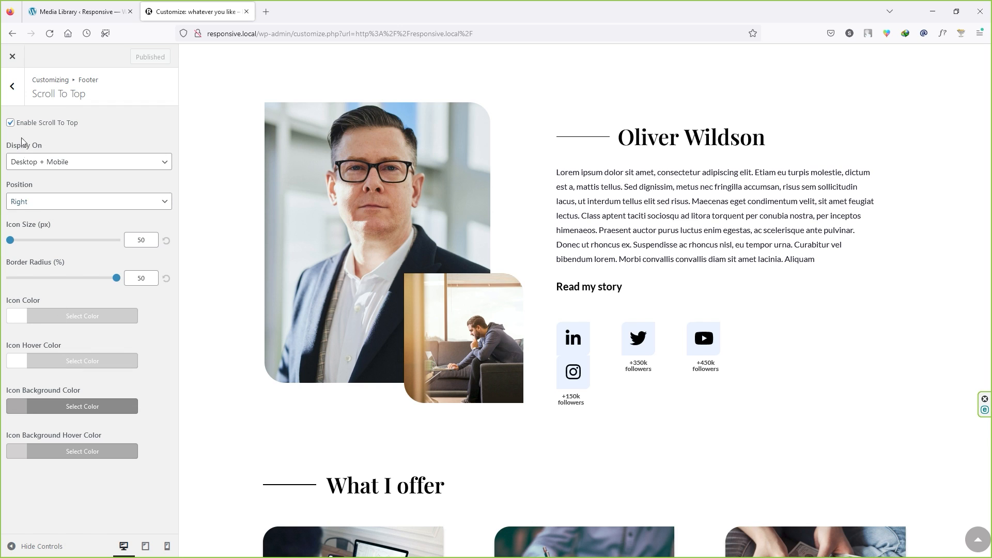
Look through the Sidebar layout settings and check the footer in the homepage preview
left_click(12, 87)
left_click(13, 86)
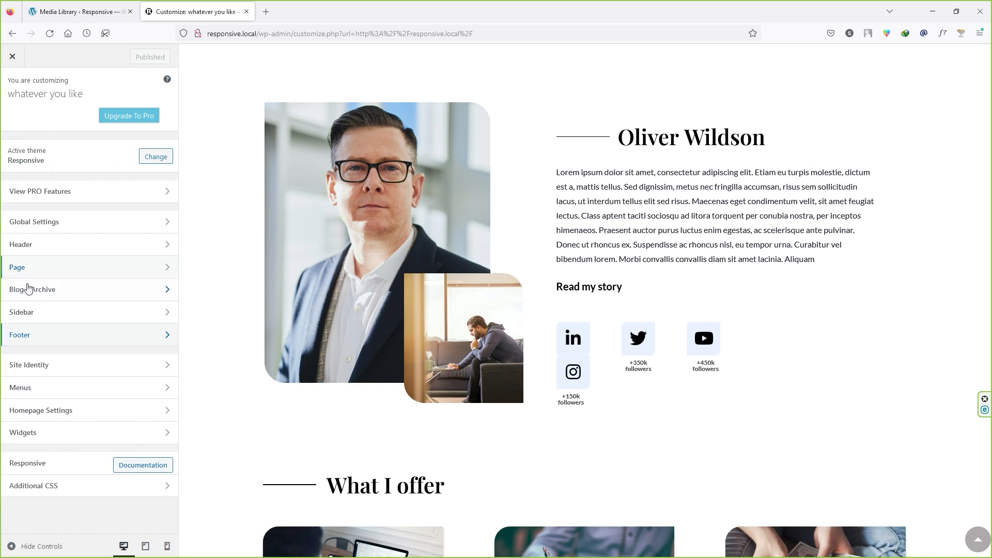
left_click(44, 322)
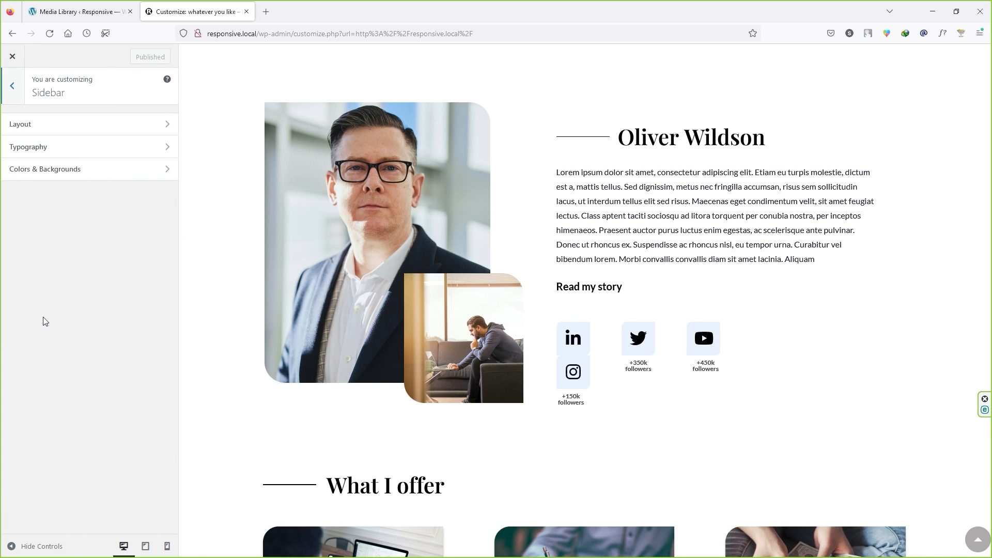
left_click(46, 126)
left_click(13, 93)
left_click(13, 93)
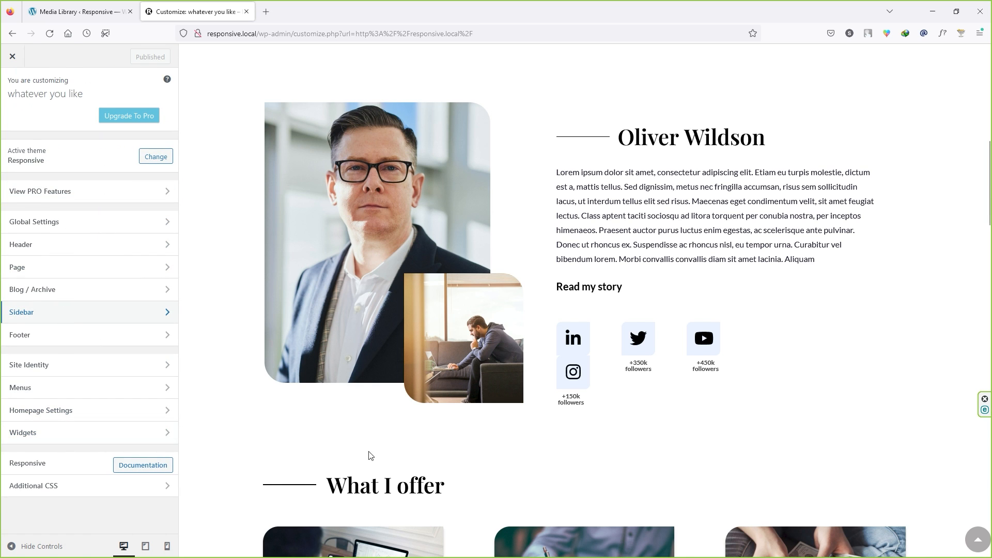
scroll(354, 450, "down", 15)
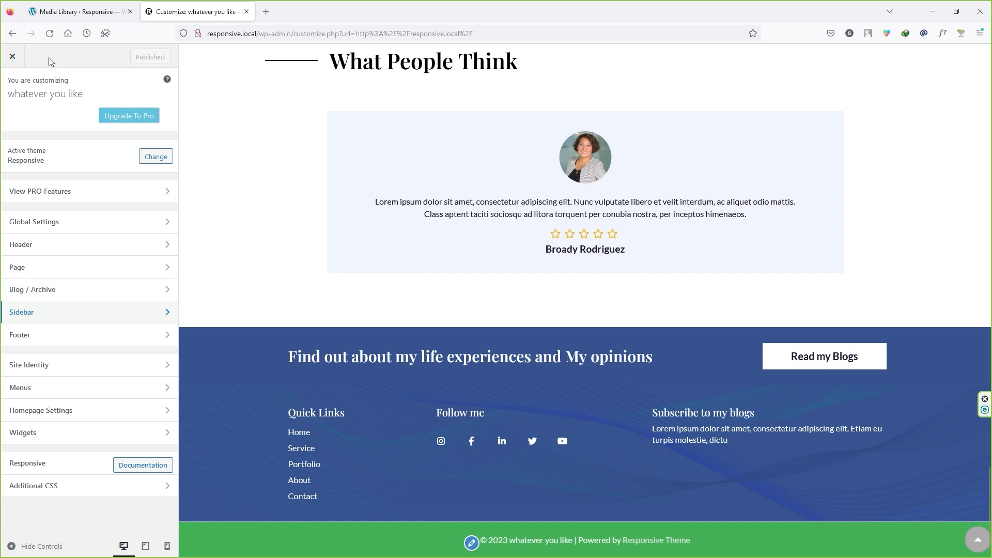
Inspect the homepage footer's Quick Links list and headings in Elementor, then exit to the WordPress dashboard
left_click(12, 58)
left_click(303, 58)
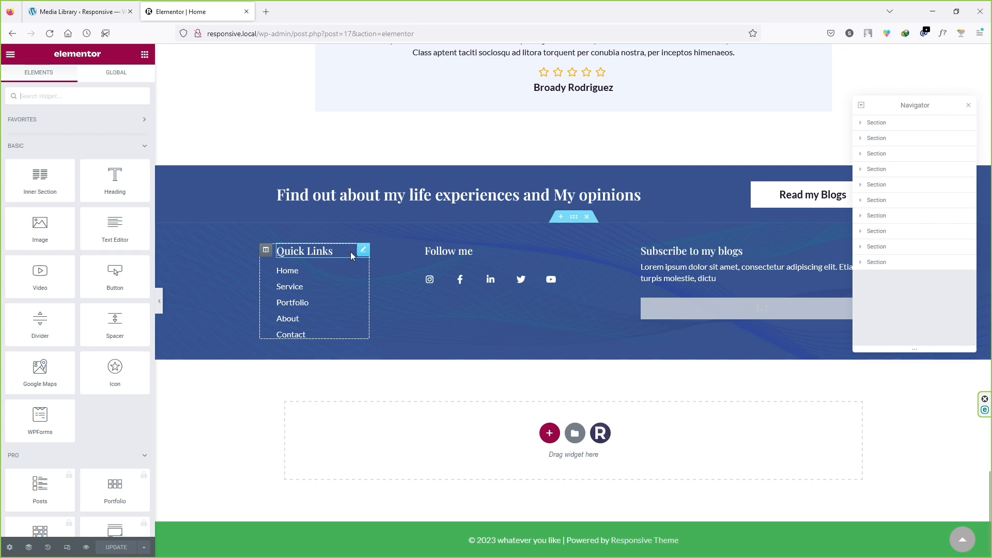
left_click(315, 268)
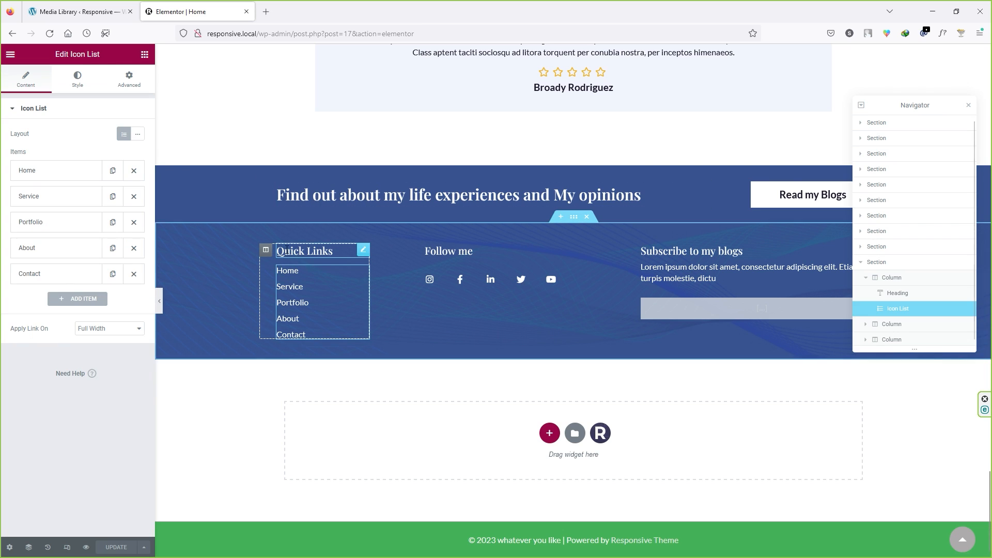
left_click(360, 253)
left_click_drag(73, 149, 13, 146)
left_click(58, 149)
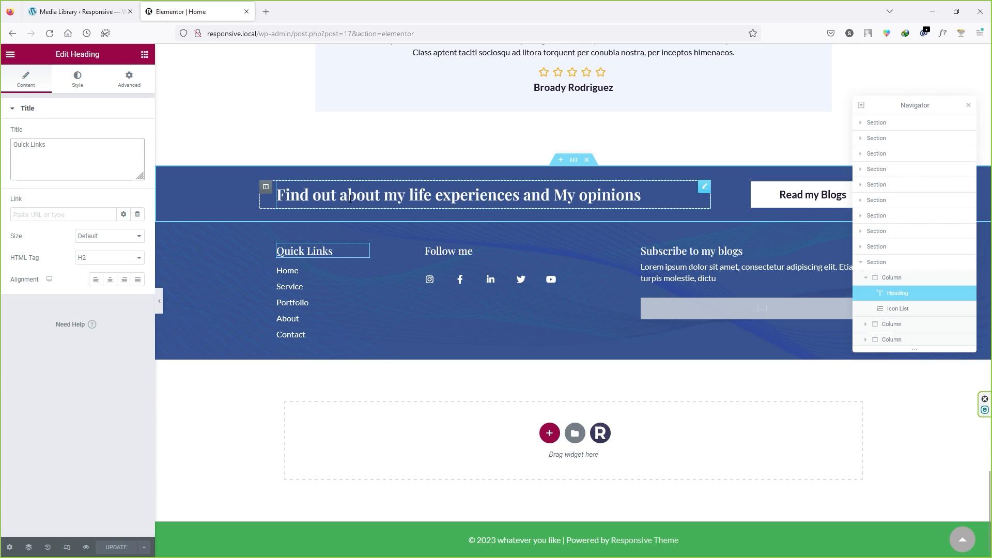
left_click(350, 199)
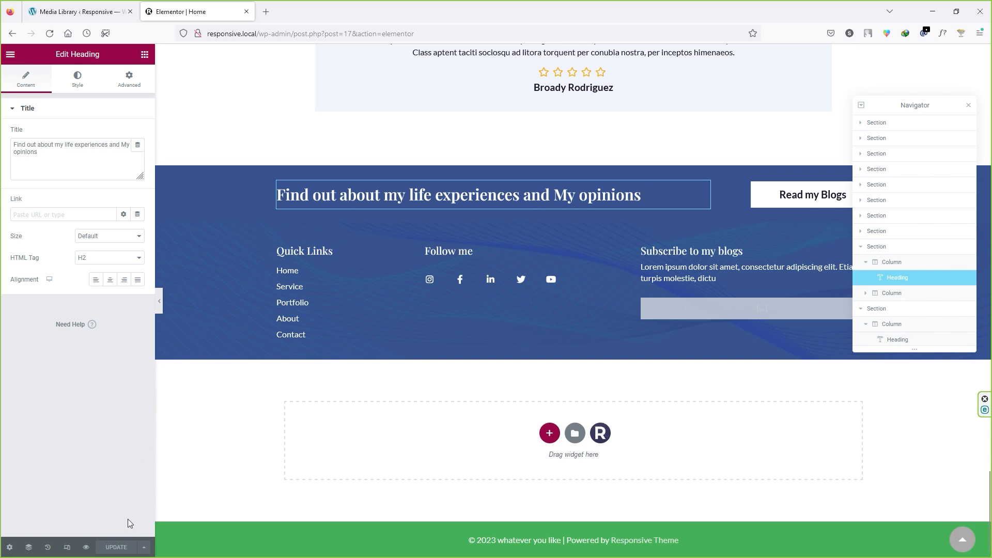
key("Escape")
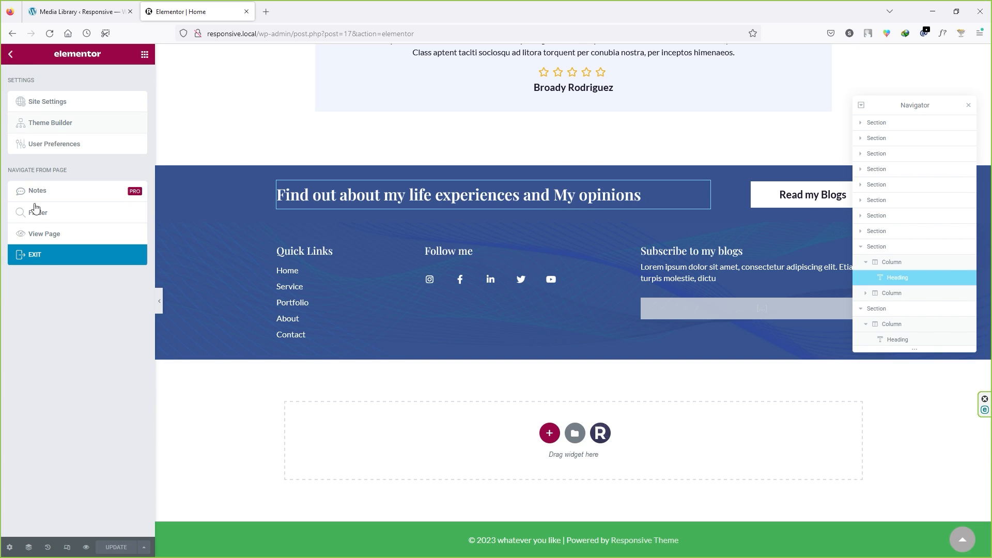
left_click(49, 261)
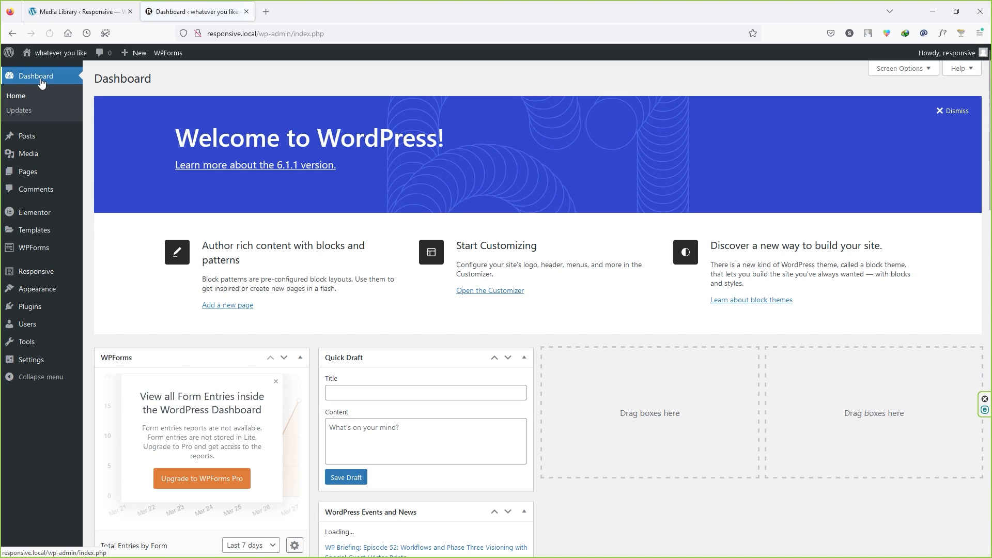